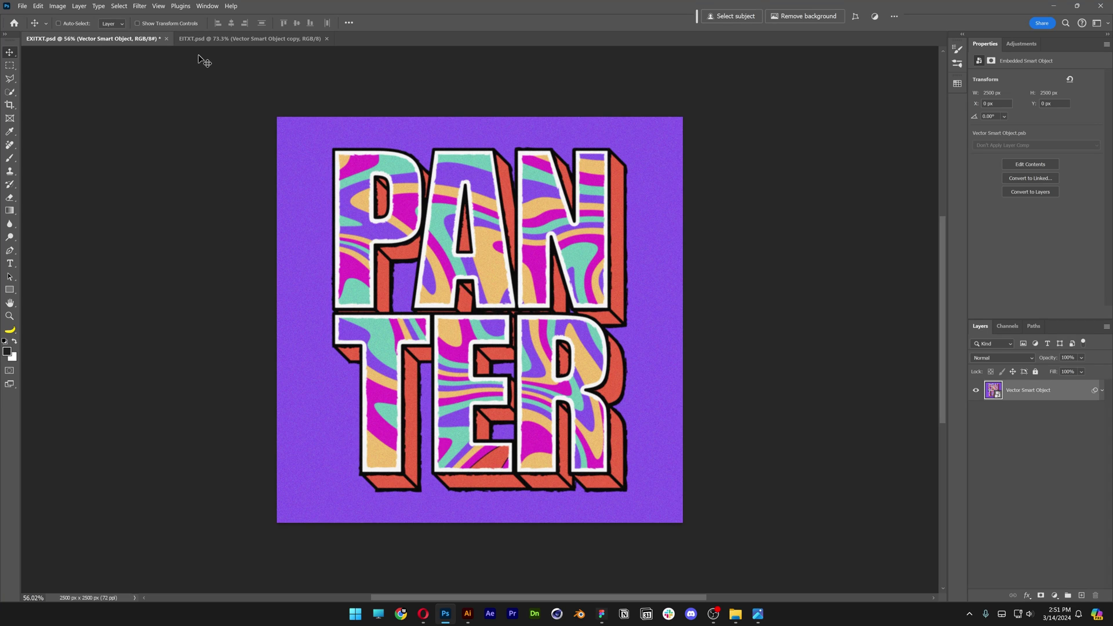
left_click(233, 39)
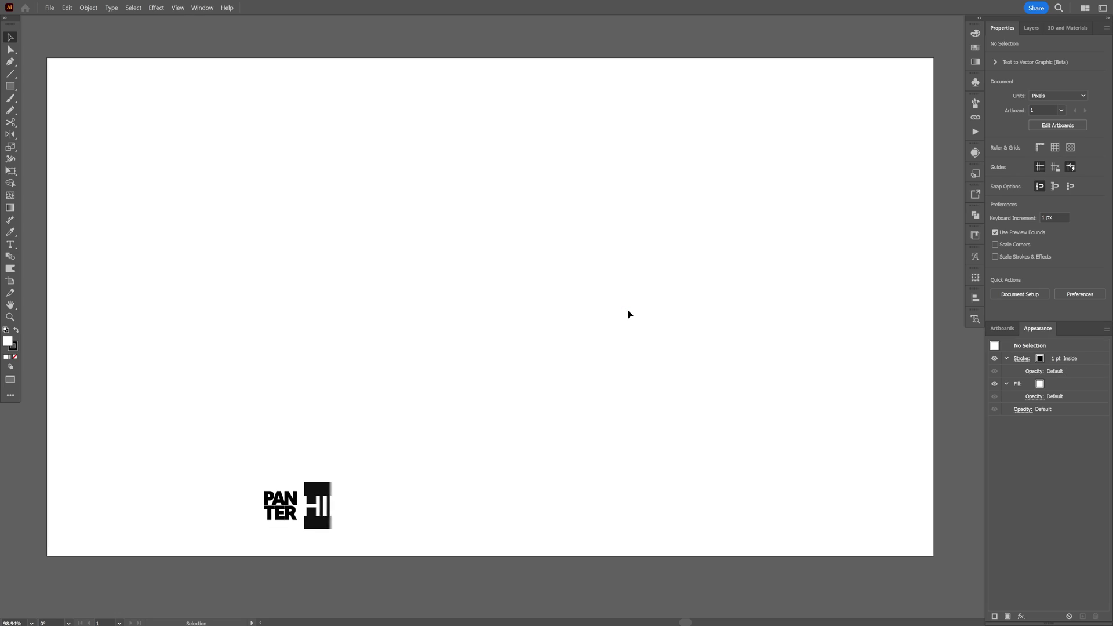
key("shift+o")
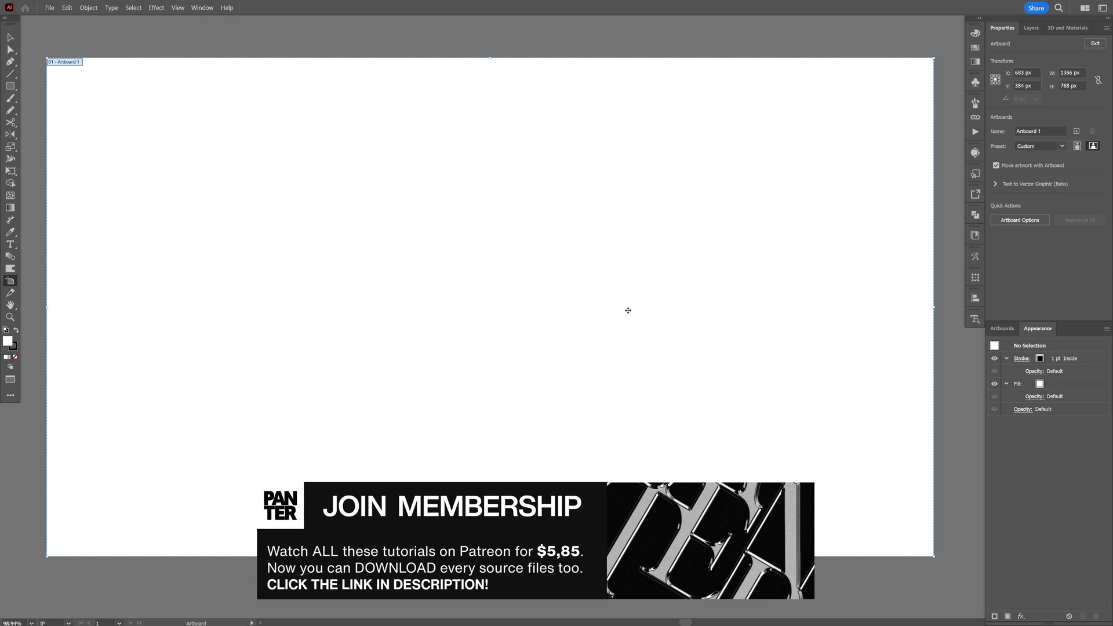
key("v")
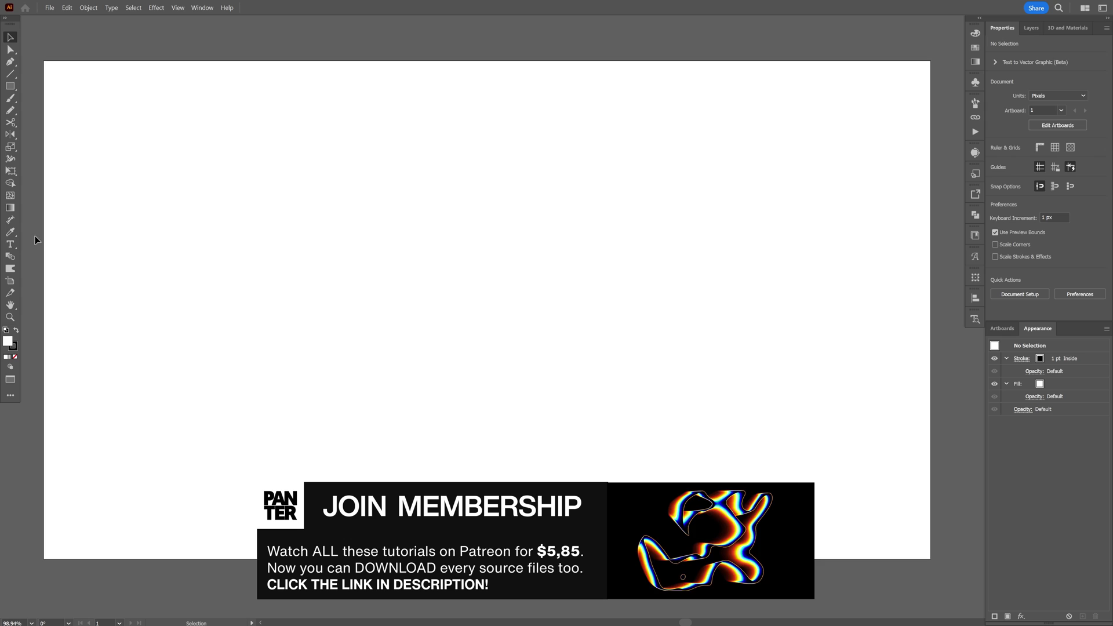
Create a letter R as type, enlarge it to about 655 pt and position it near the artboard's centre
left_click(9, 244)
left_click(424, 301)
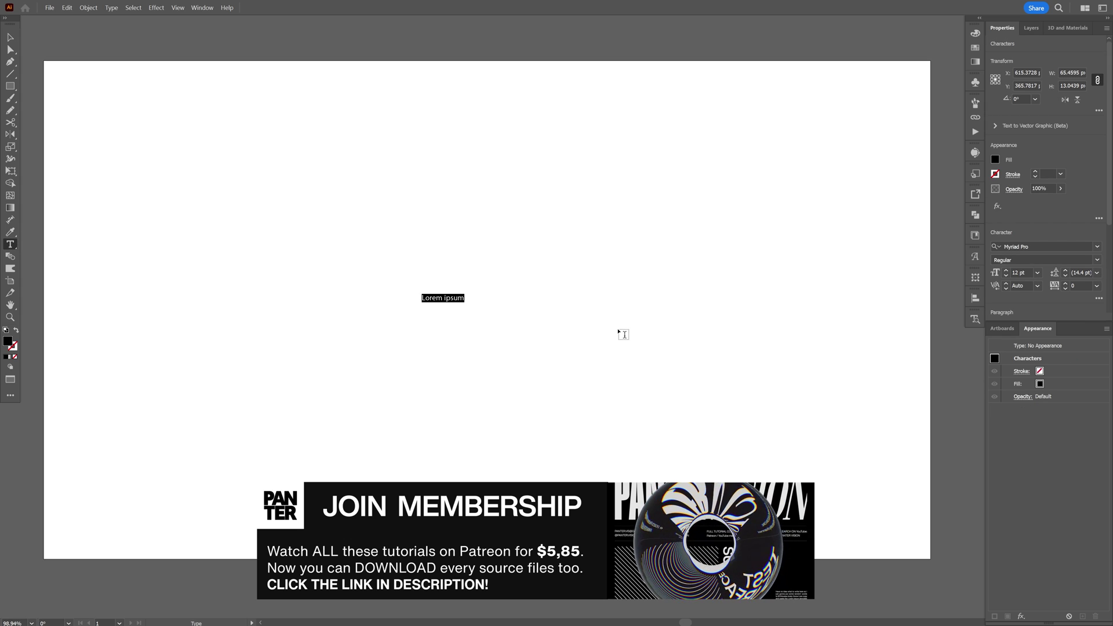
key("BackSpace")
key("Escape")
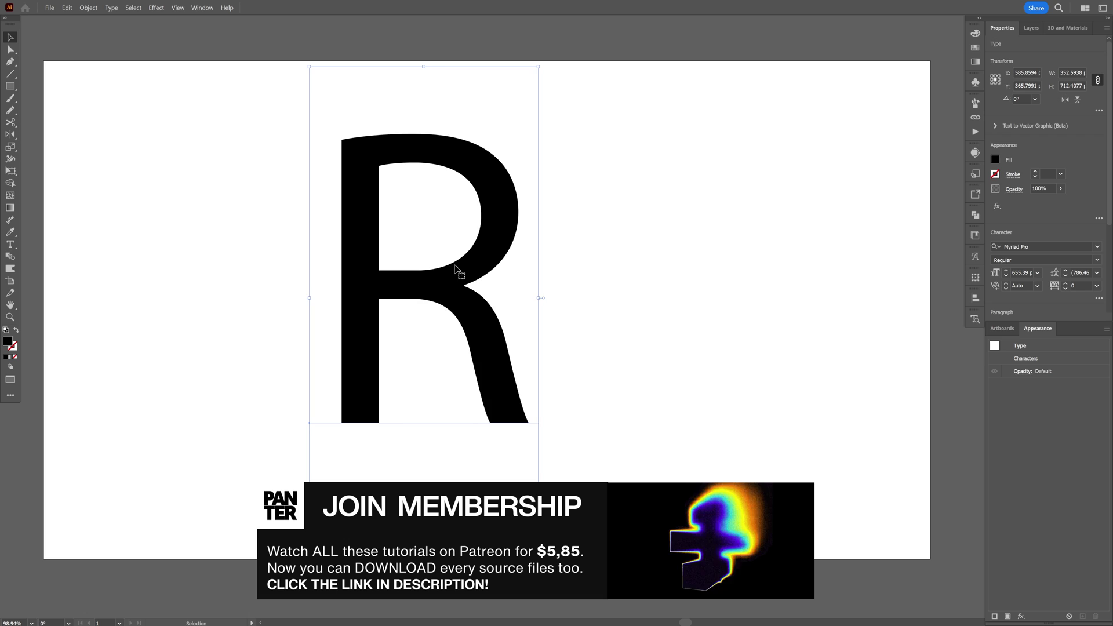
left_click_drag(457, 271, 487, 280)
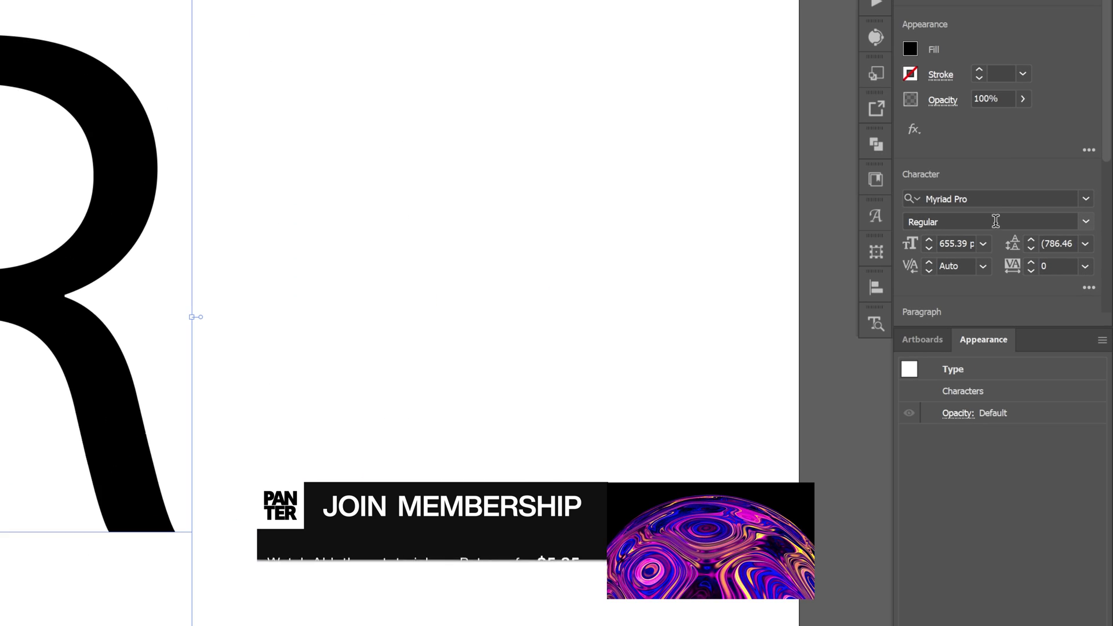
Set the letter R's font to Impact
left_click(1040, 248)
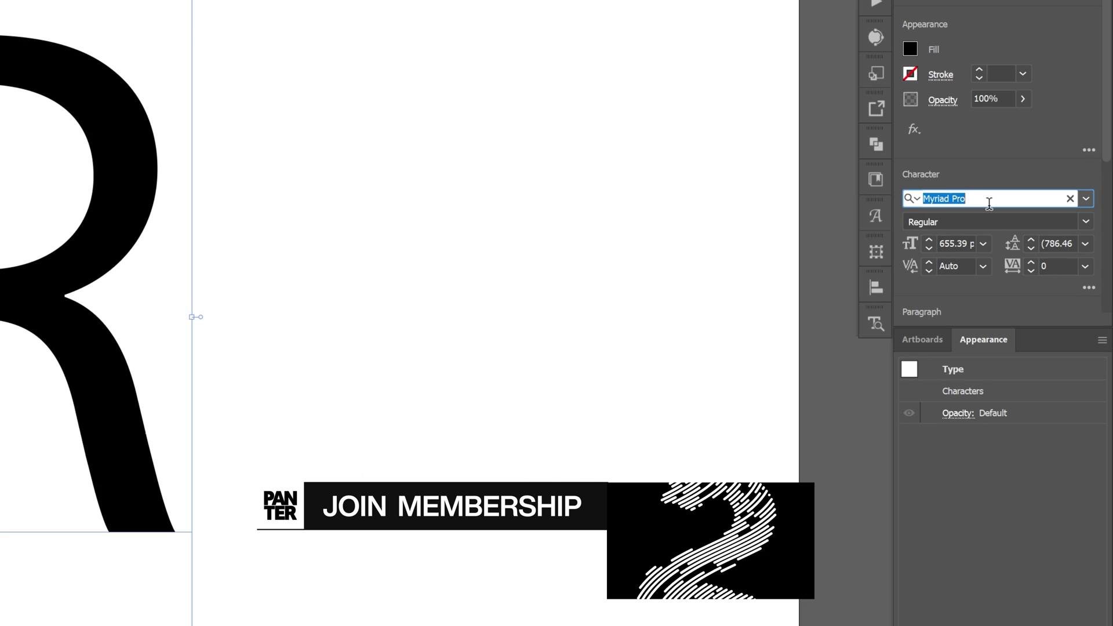
type("impact")
key("Return")
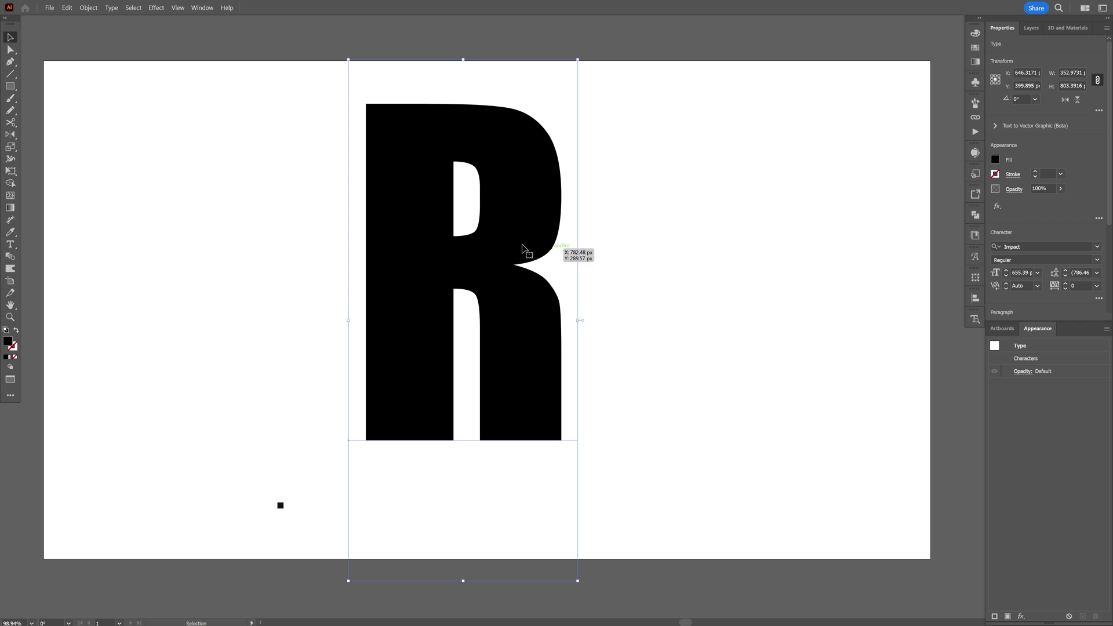
Convert the R to outlines and swap its fill and stroke, leaving a black outline without fill
right_click(513, 239)
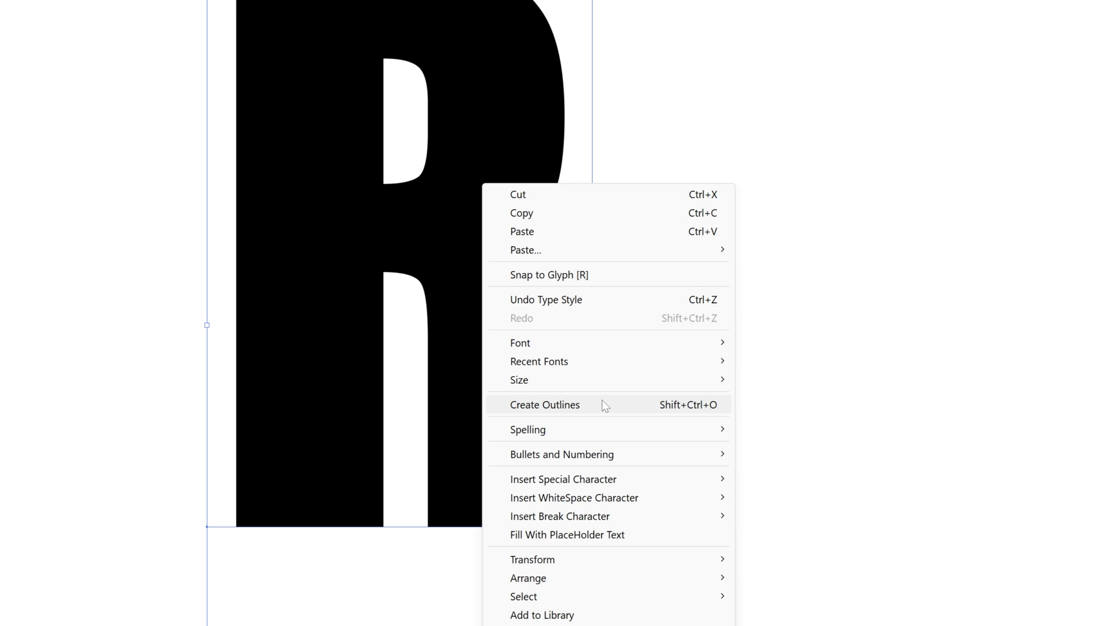
left_click(583, 367)
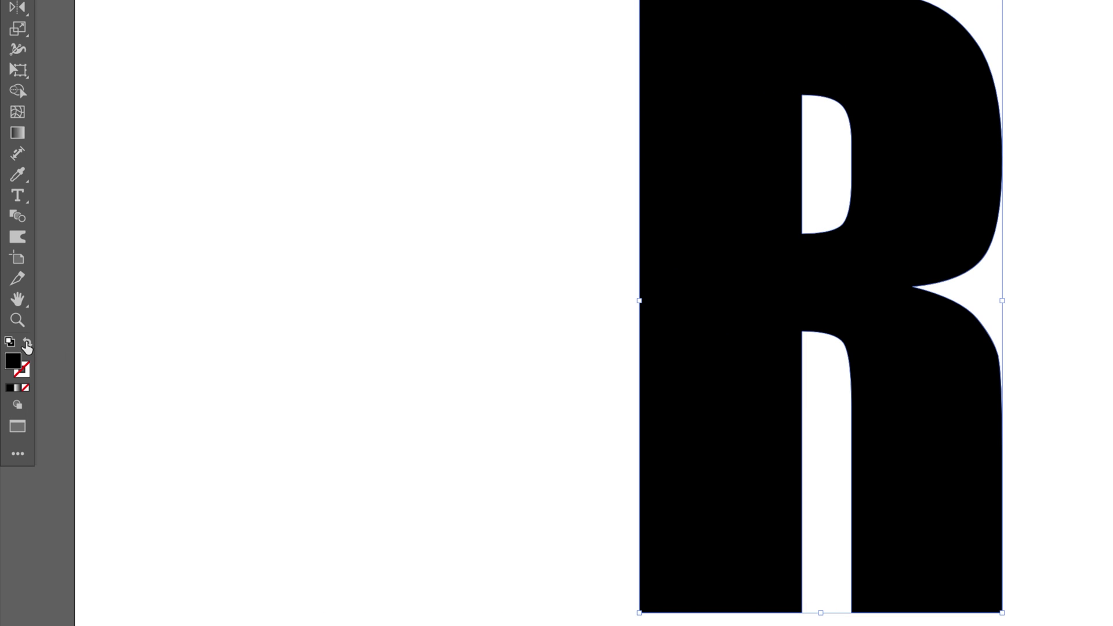
left_click(27, 343)
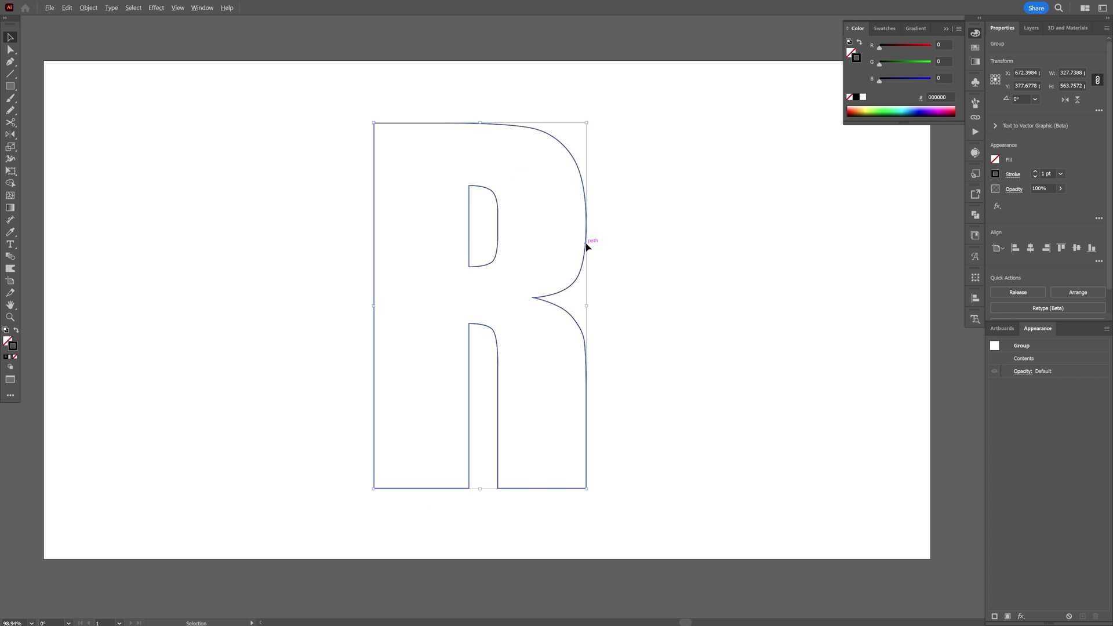
Copy the outlined R about 61 px right and down, and place another copy of the original about 477 px to its left
left_click_drag(586, 247, 627, 286)
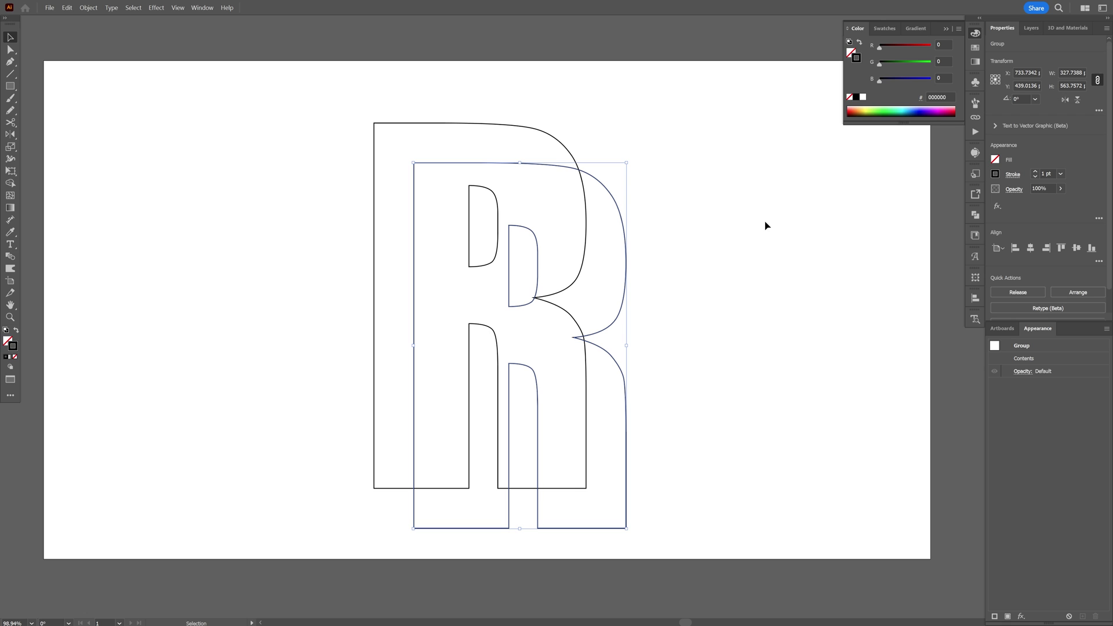
left_click(765, 226)
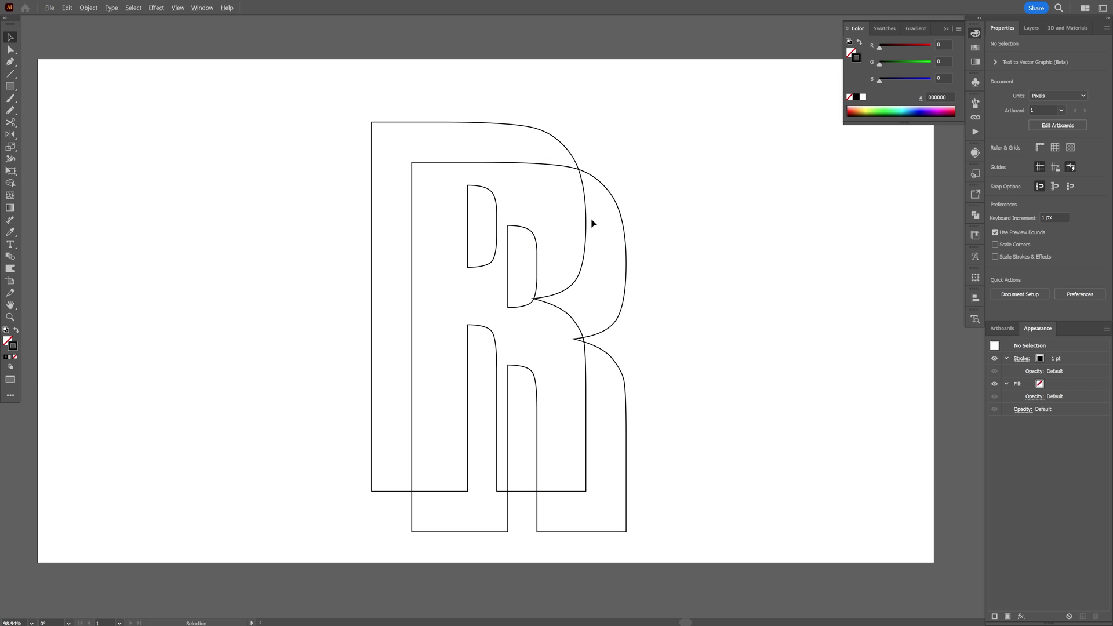
scroll(591, 224, "up", 2)
key("ctrl+1")
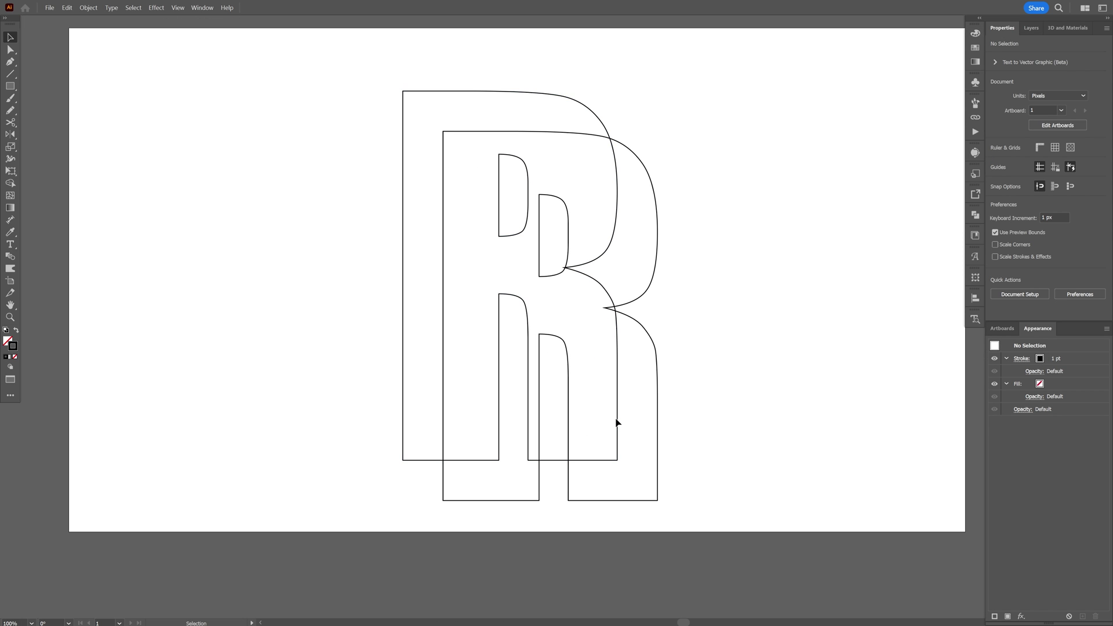
left_click_drag(618, 423, 305, 403)
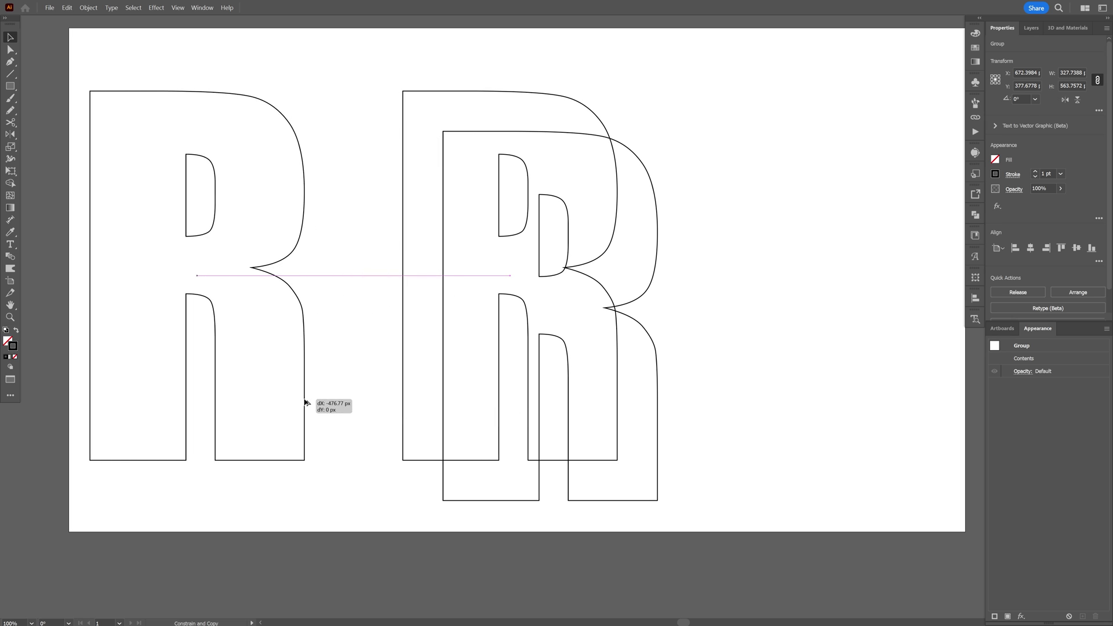
Cut both overlapping R outlines at the bottom corner anchors of their right legs
left_click_drag(704, 475, 703, 448)
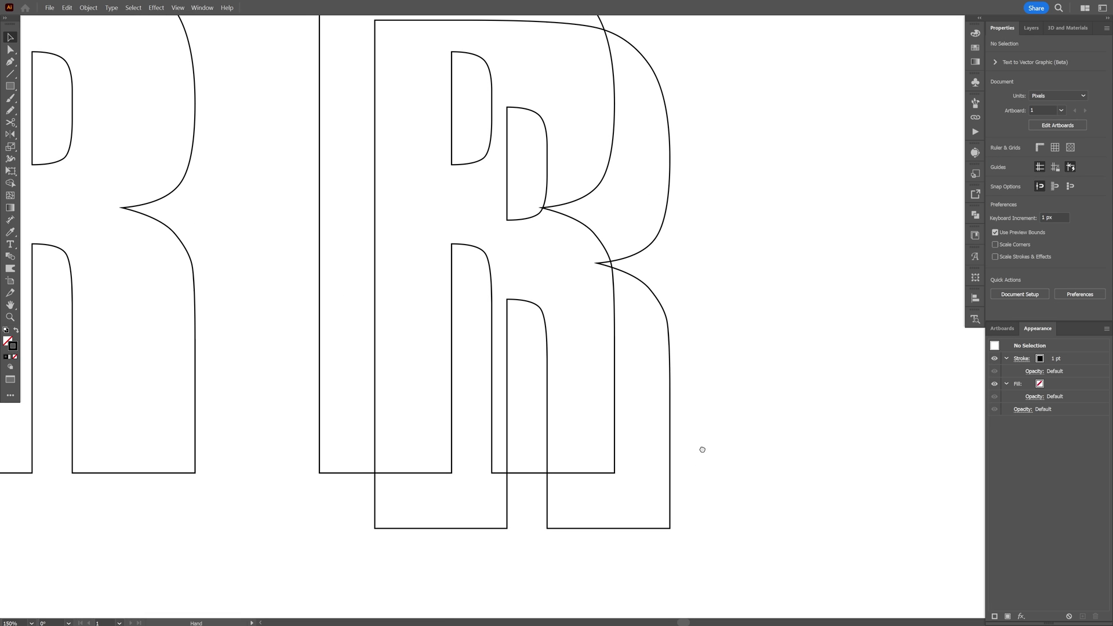
scroll(562, 470, "up", 1)
left_click_drag(564, 474, 567, 421)
left_click(9, 50)
scroll(558, 457, "up", 1)
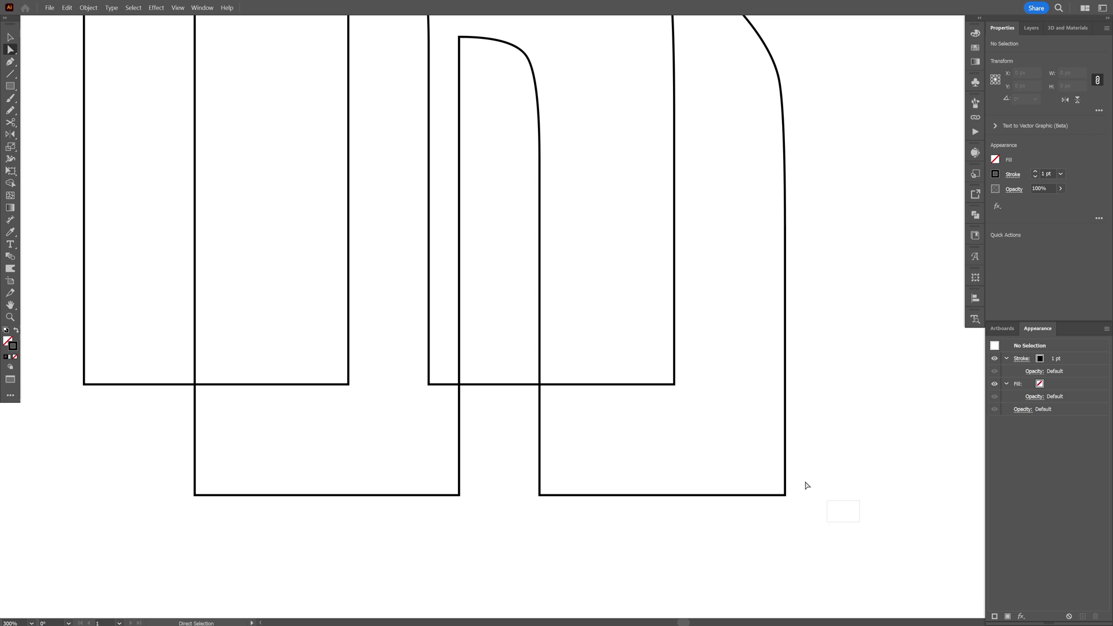
left_click_drag(806, 485, 658, 350)
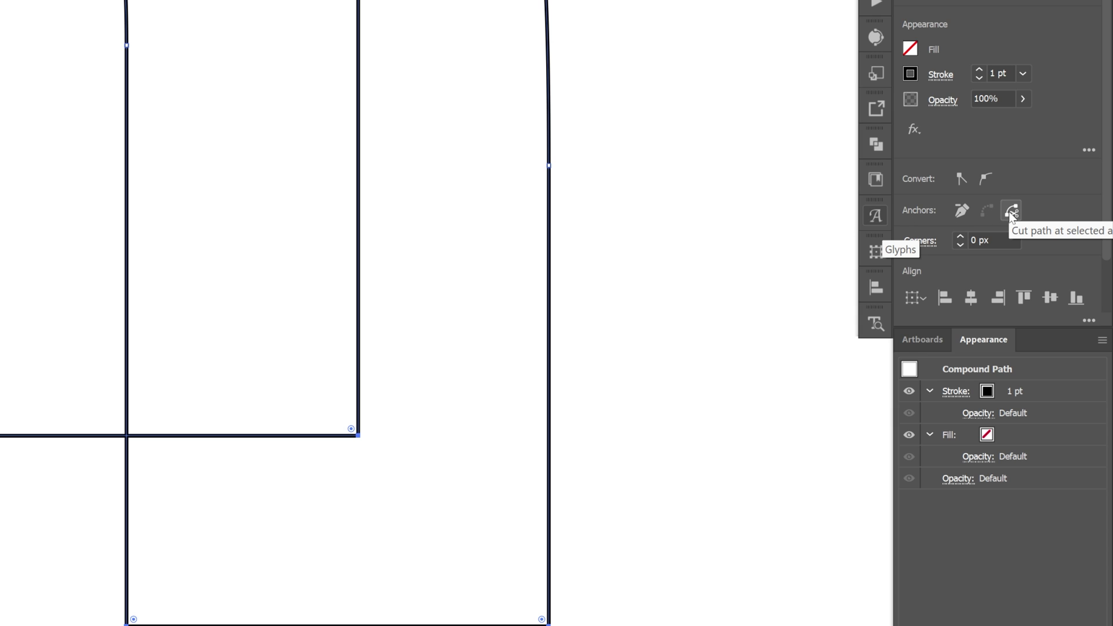
left_click(1010, 212)
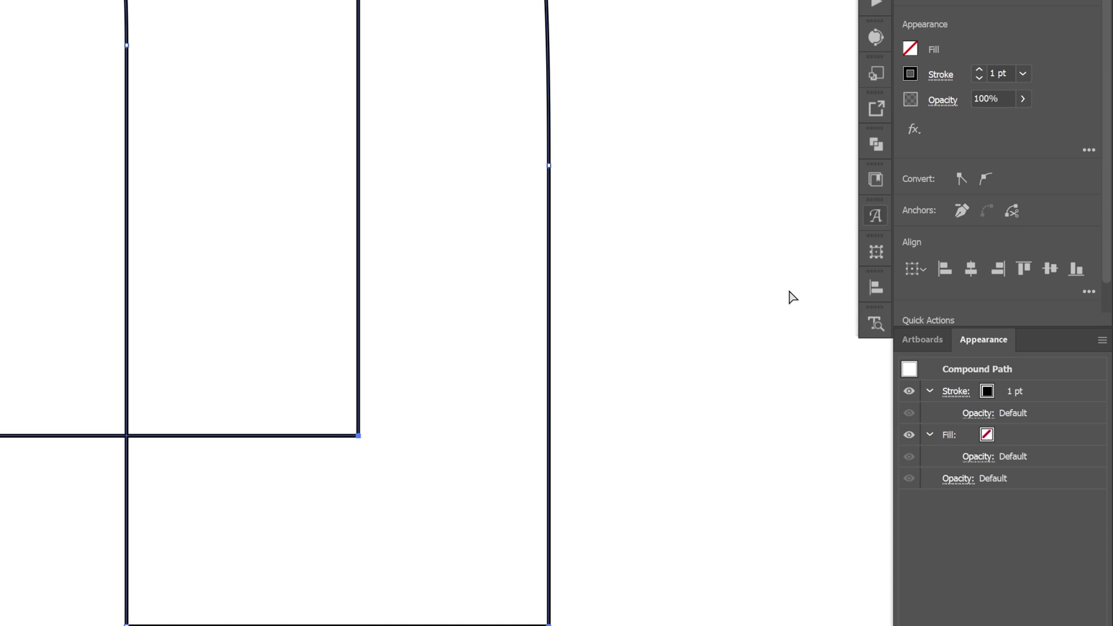
left_click(790, 295)
Ungroup the front R of the overlapping pair and undo the trial move of its outline
key("v")
left_click_drag(297, 437, 331, 475)
left_click_drag(658, 412, 642, 392)
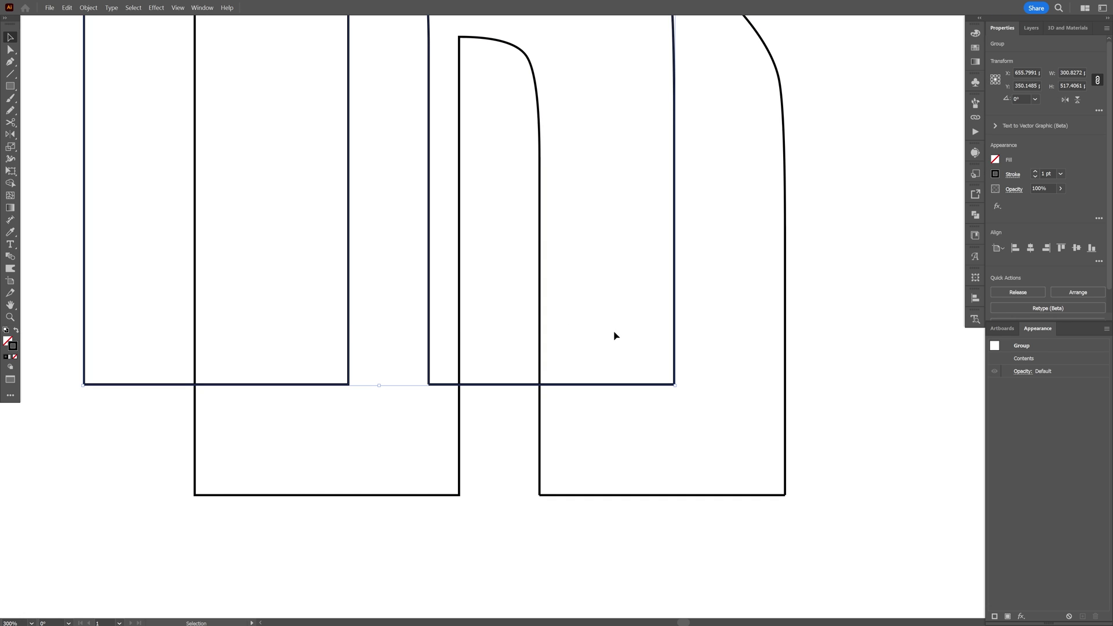
right_click(644, 372)
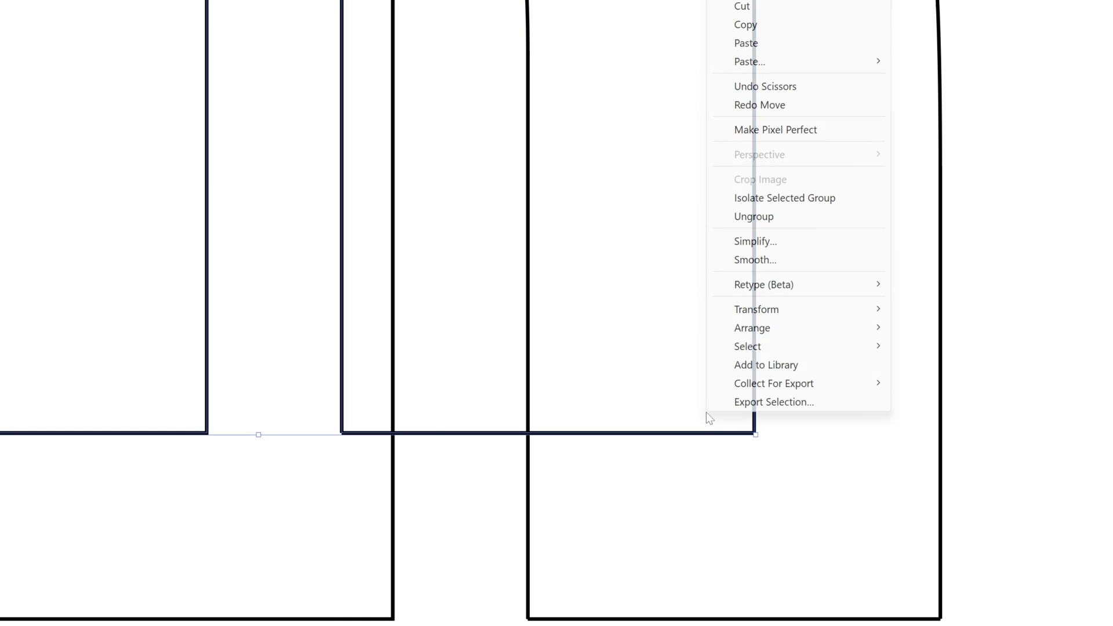
left_click(773, 217)
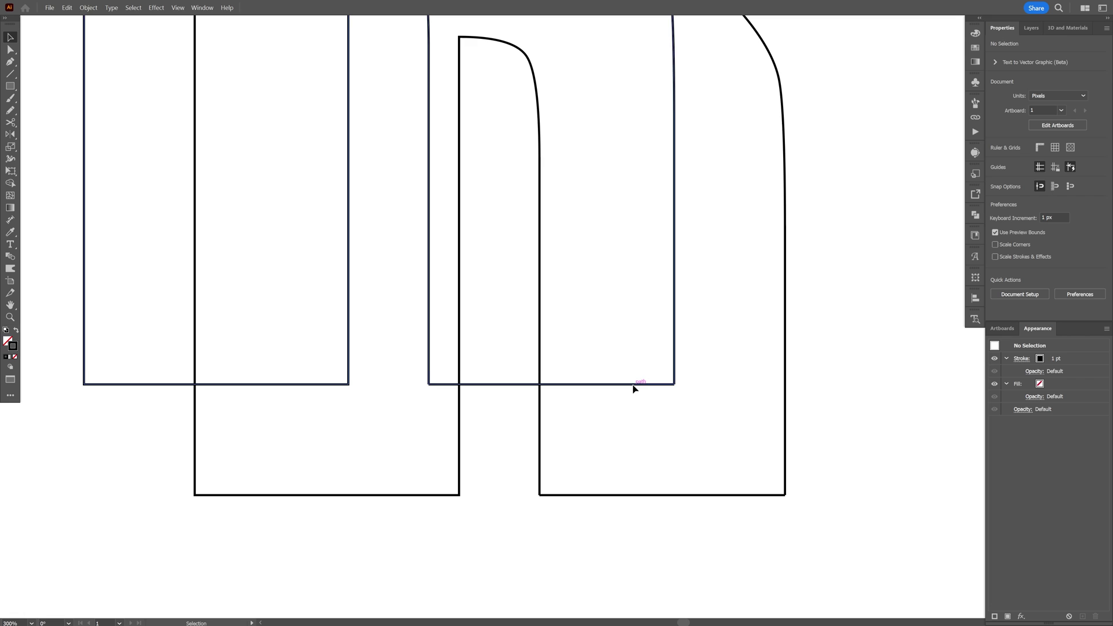
left_click_drag(633, 388, 654, 416)
key("ctrl+z")
Release the front R's compound path, try moving the right leg's bottom edge and undo that move
right_click(636, 387)
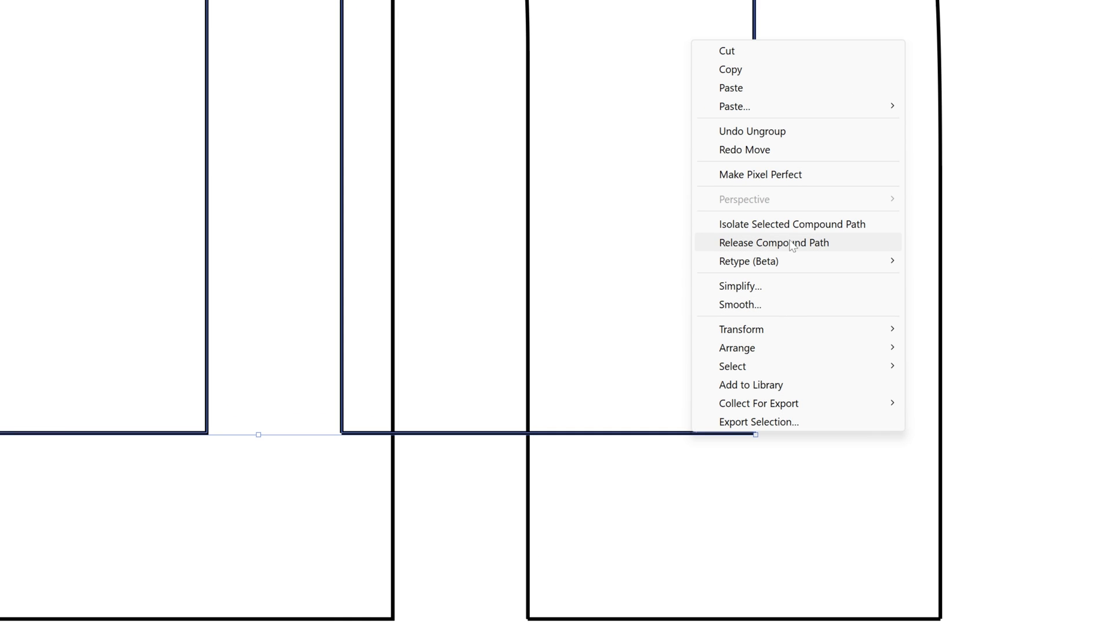
left_click(792, 246)
left_click_drag(732, 435, 773, 517)
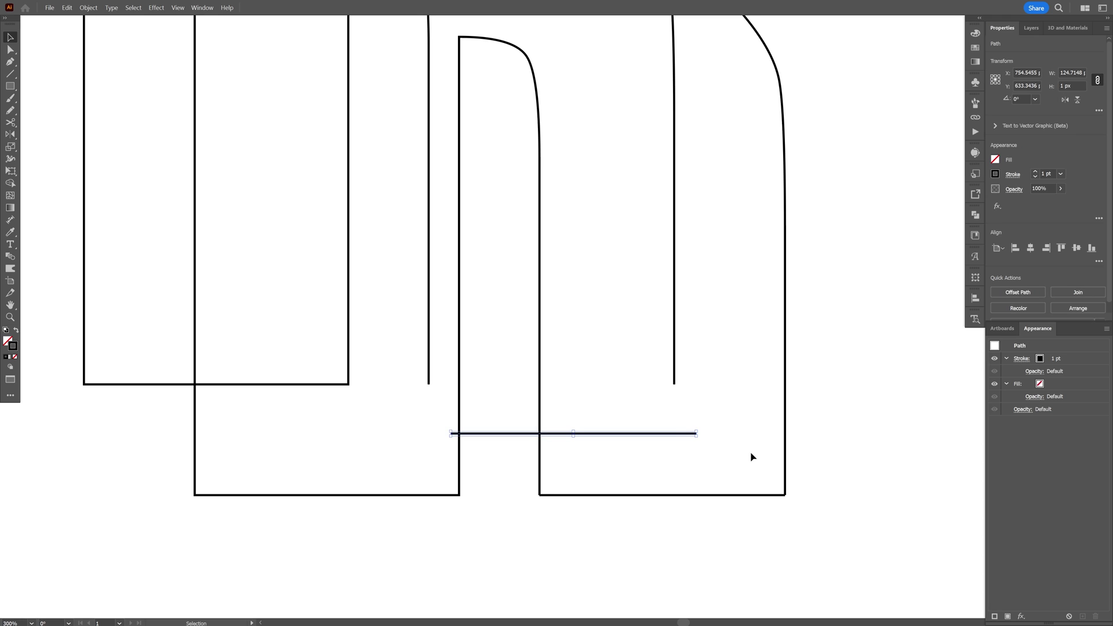
key("ctrl+z")
Ungroup the offset rear R and release its compound path
left_click(758, 497)
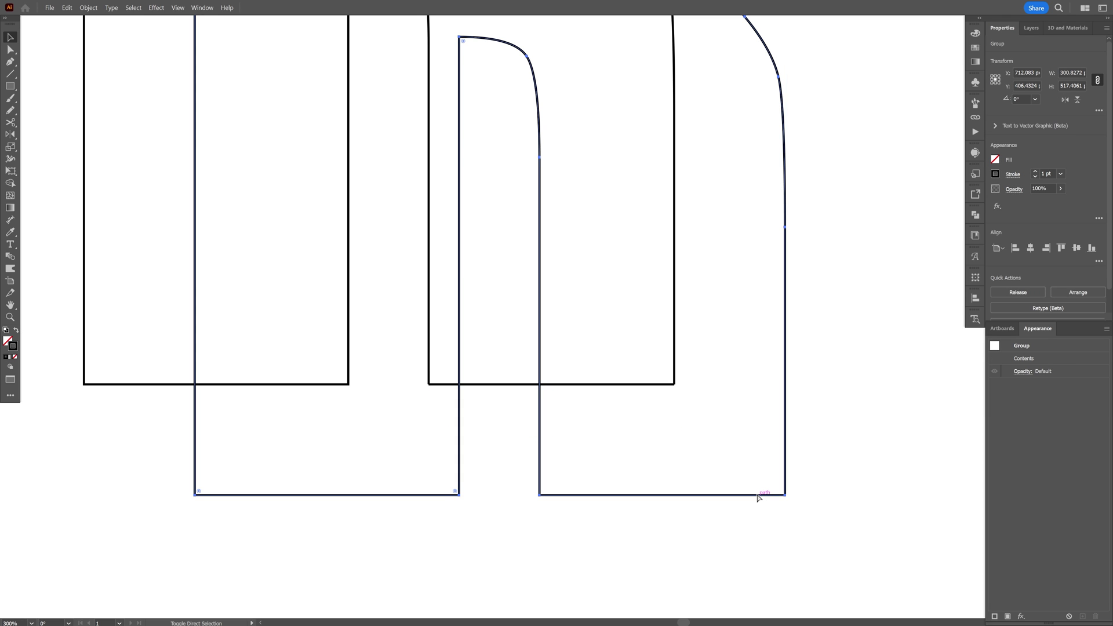
key("ctrl+shift+g")
right_click(758, 497)
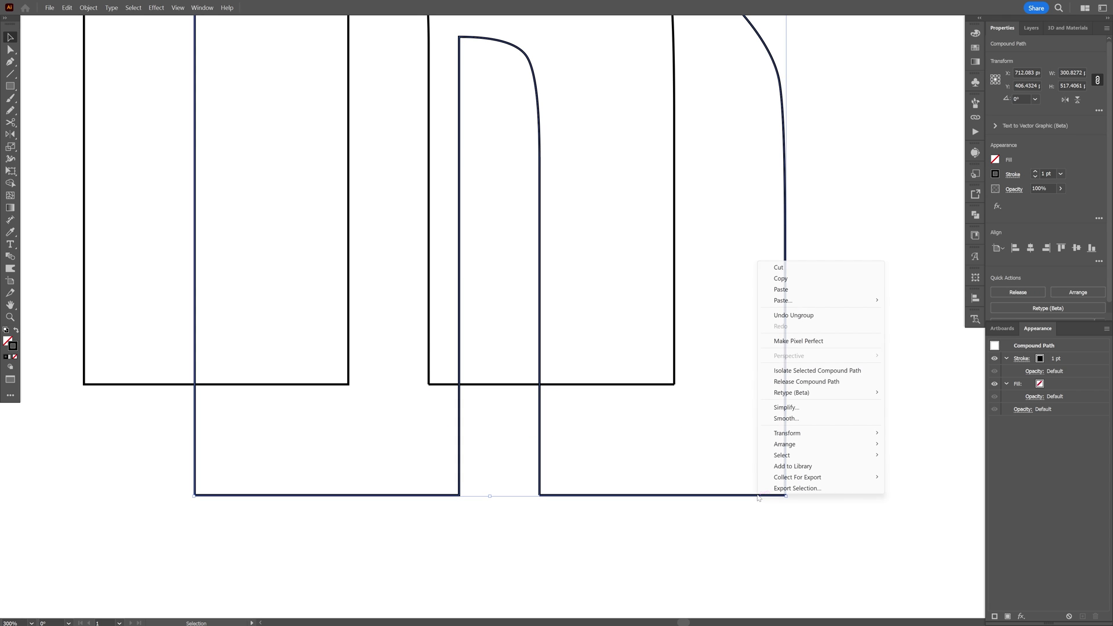
left_click(800, 381)
left_click(864, 421)
Group the bottom edges of the two Rs' right legs and isolate that group for editing
left_click_drag(592, 343, 593, 343)
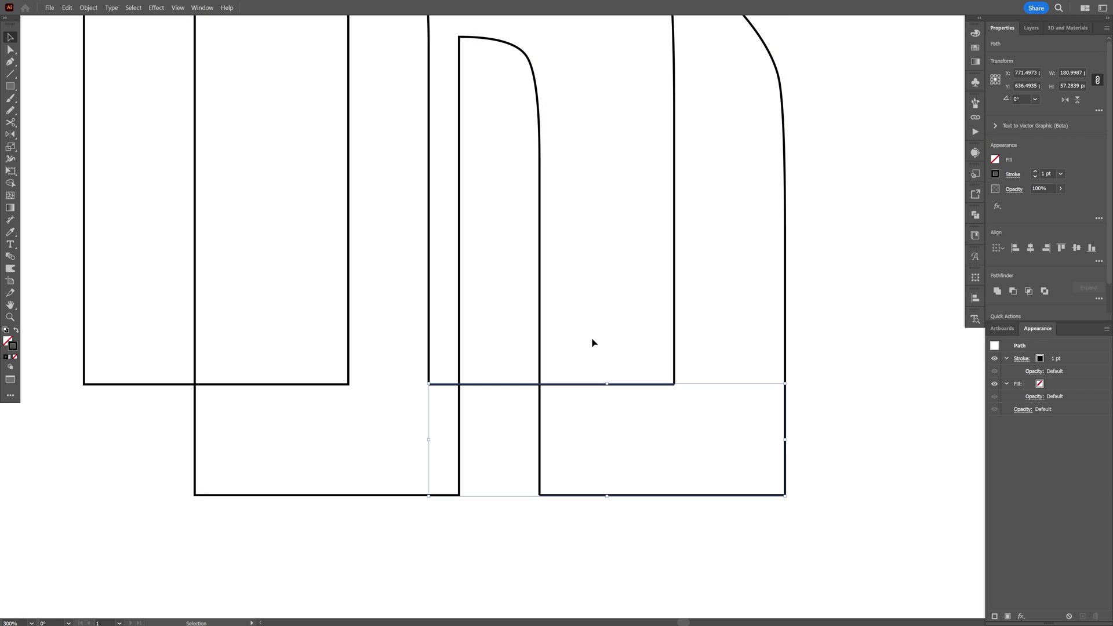
key("v")
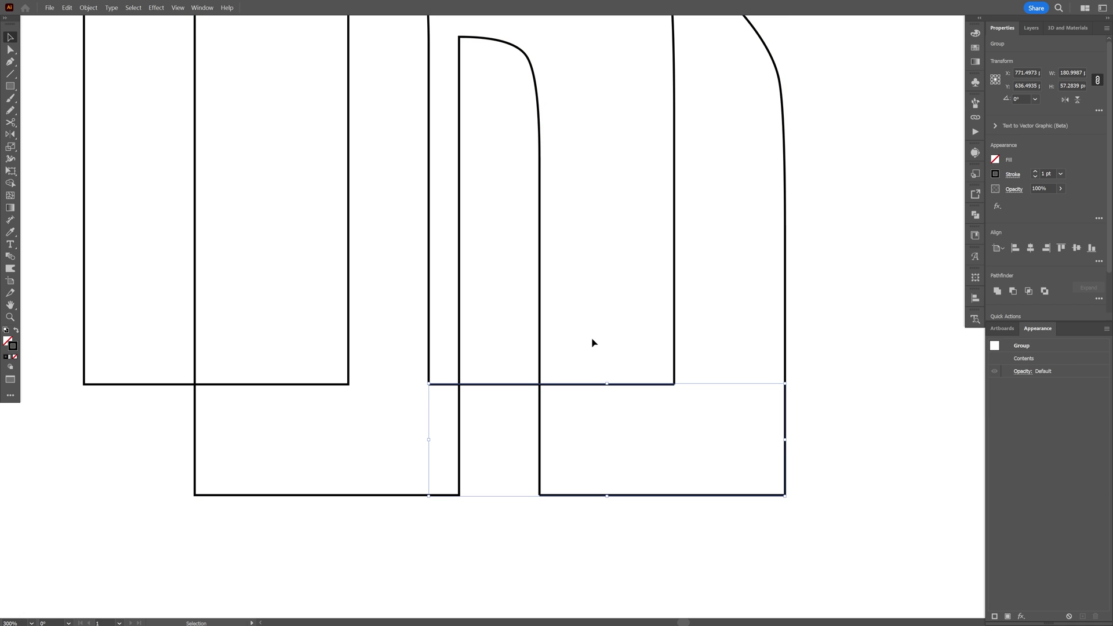
double_click(634, 385)
left_click_drag(681, 541, 681, 541)
left_click_drag(740, 435, 702, 412)
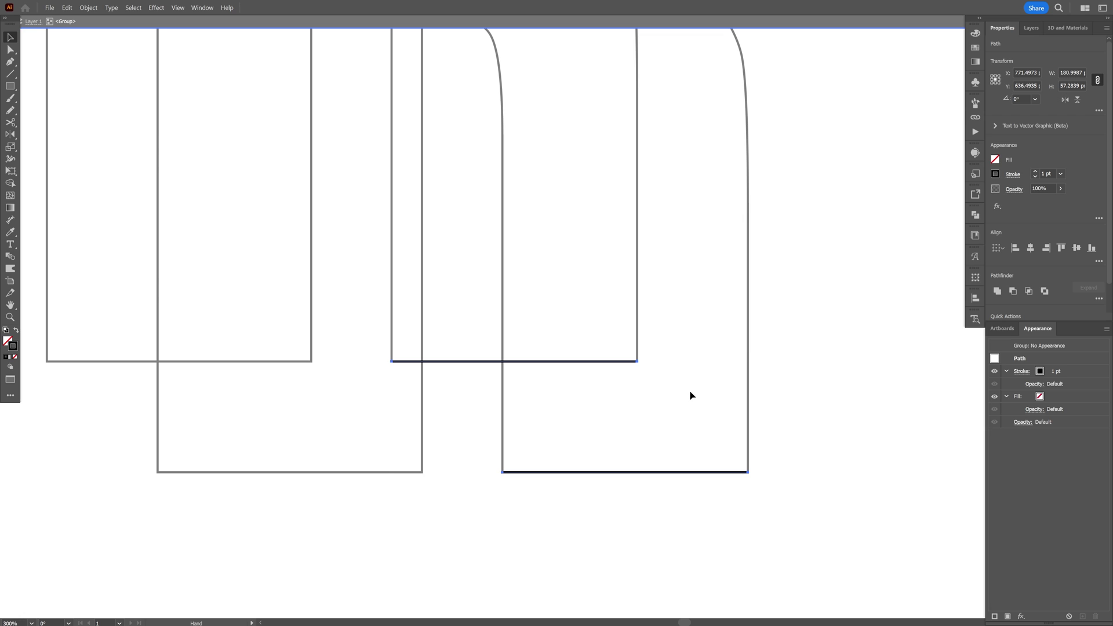
Connect the right ends of the two isolated bottom edges with a diagonal Pen tool line and select the resulting path
key("p")
left_click(637, 362)
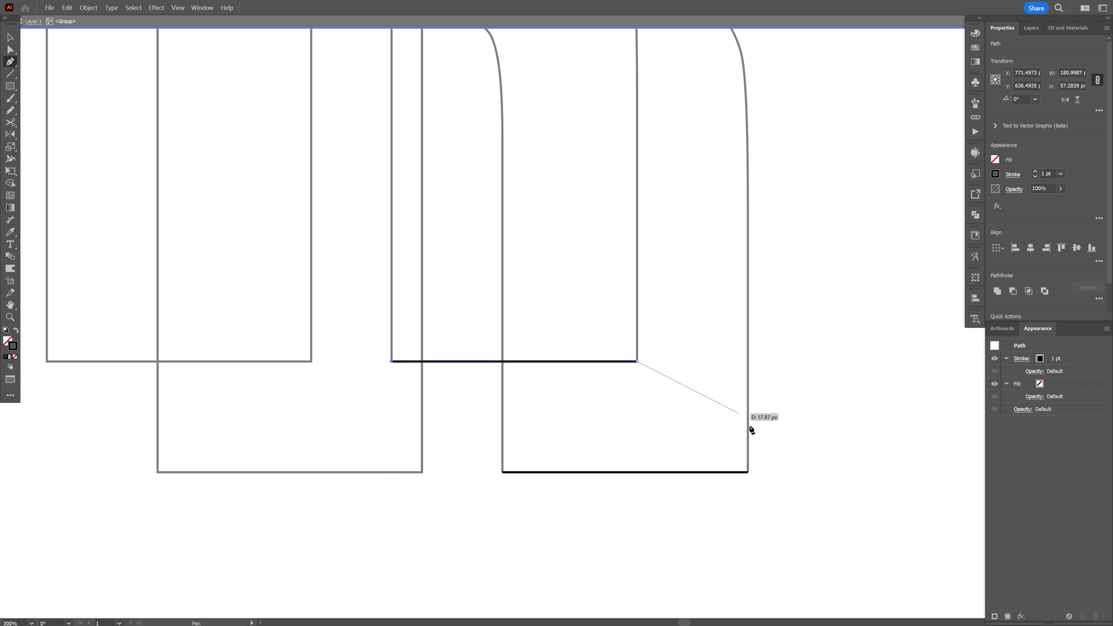
left_click(748, 471)
key("v")
left_click(832, 428)
left_click_drag(693, 393, 520, 237)
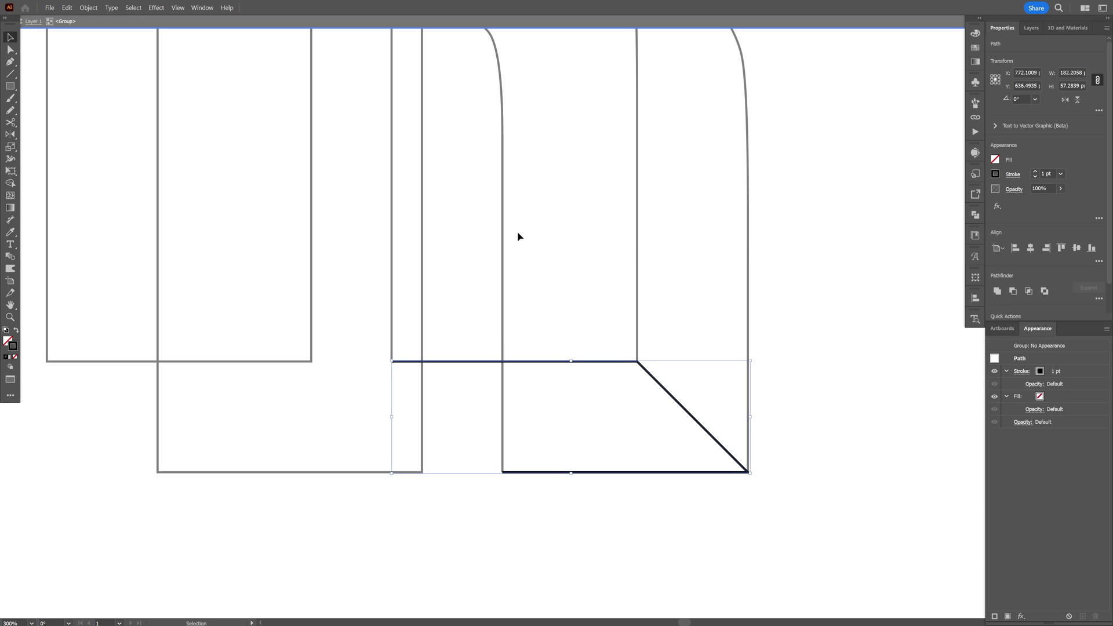
Join the open ends of the path to close the parallelogram under the right leg, and exit isolation mode
scroll(1077, 278, "down", 2)
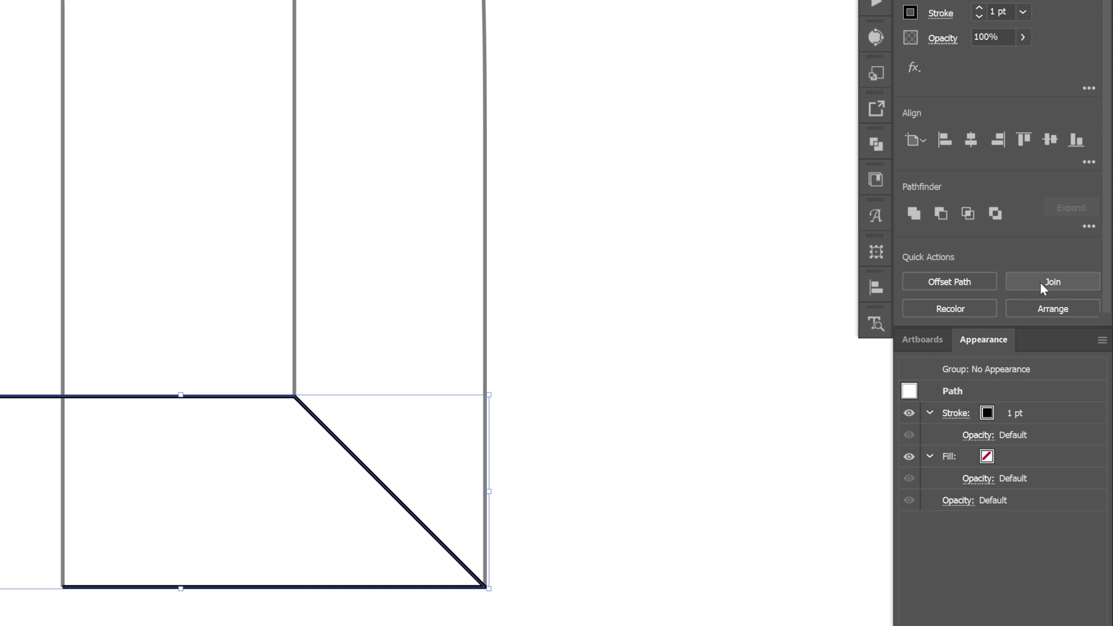
left_click(1050, 281)
left_click(728, 280)
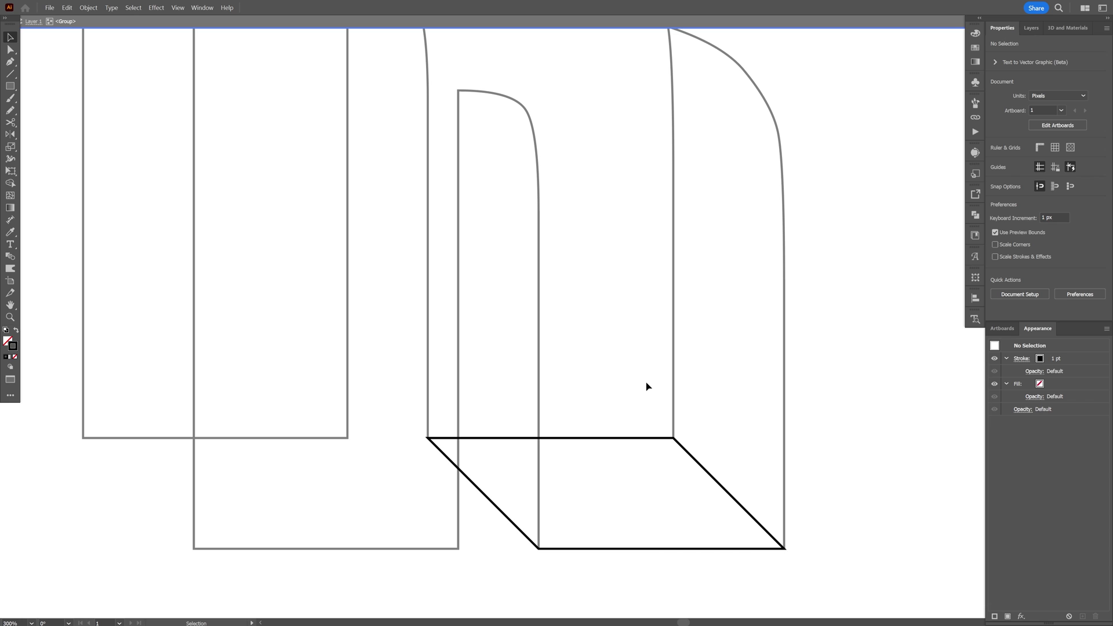
key("space")
left_click_drag(745, 420, 695, 465)
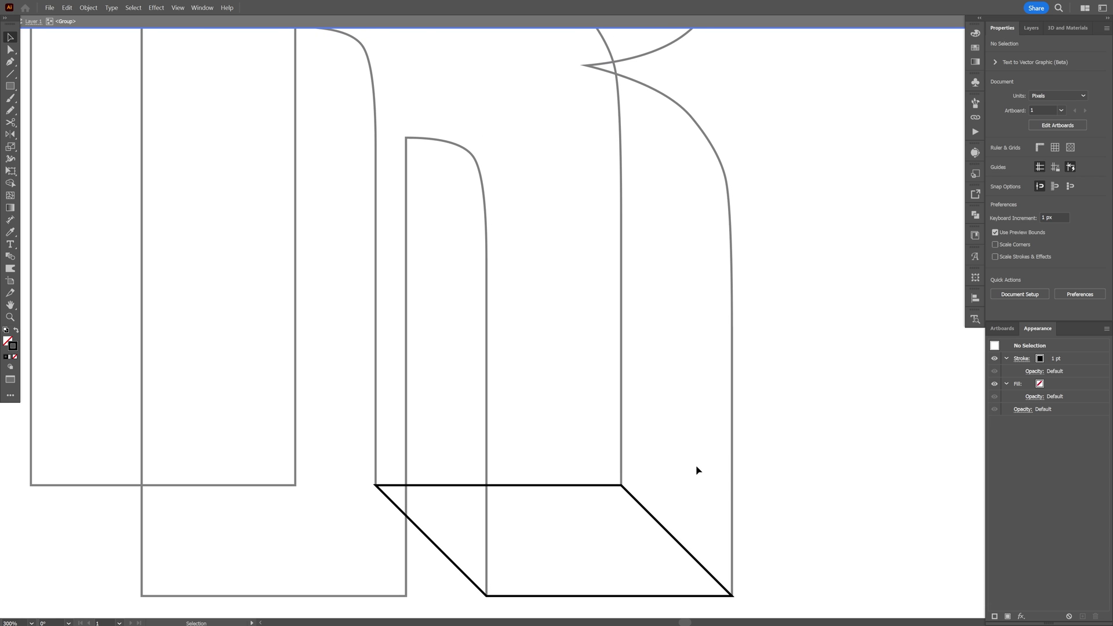
key("Escape")
key("space")
left_click_drag(625, 160, 565, 427)
scroll(615, 307, "up", 1)
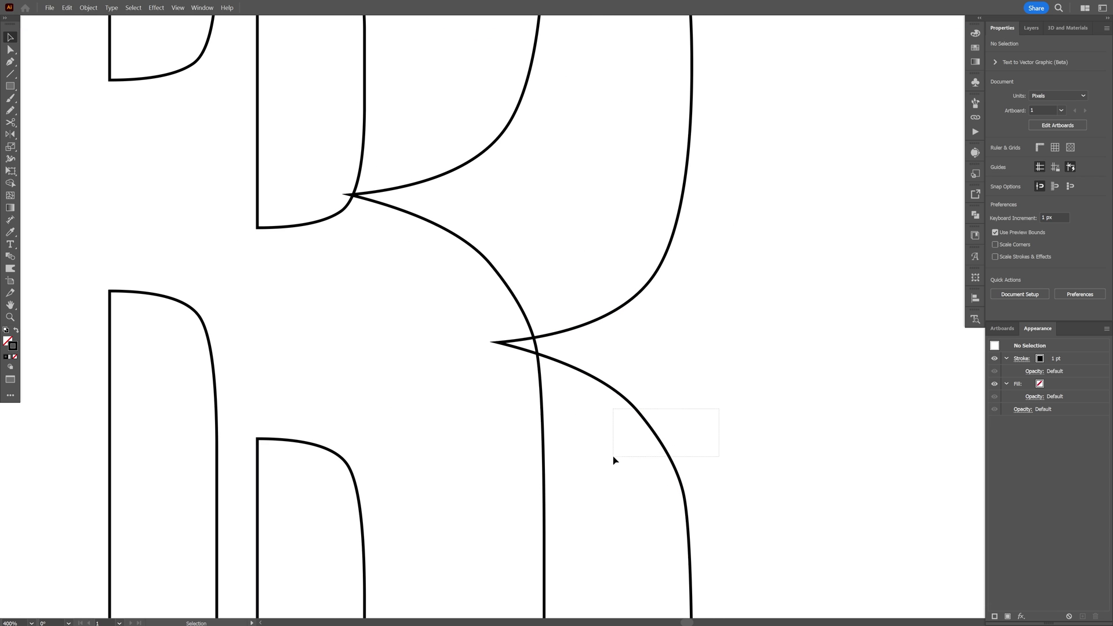
Cut both outer R outlines at their inner waist anchor points where the bowl meets the leg
key("space")
left_click_drag(613, 457, 620, 462)
key("a")
left_click(498, 342)
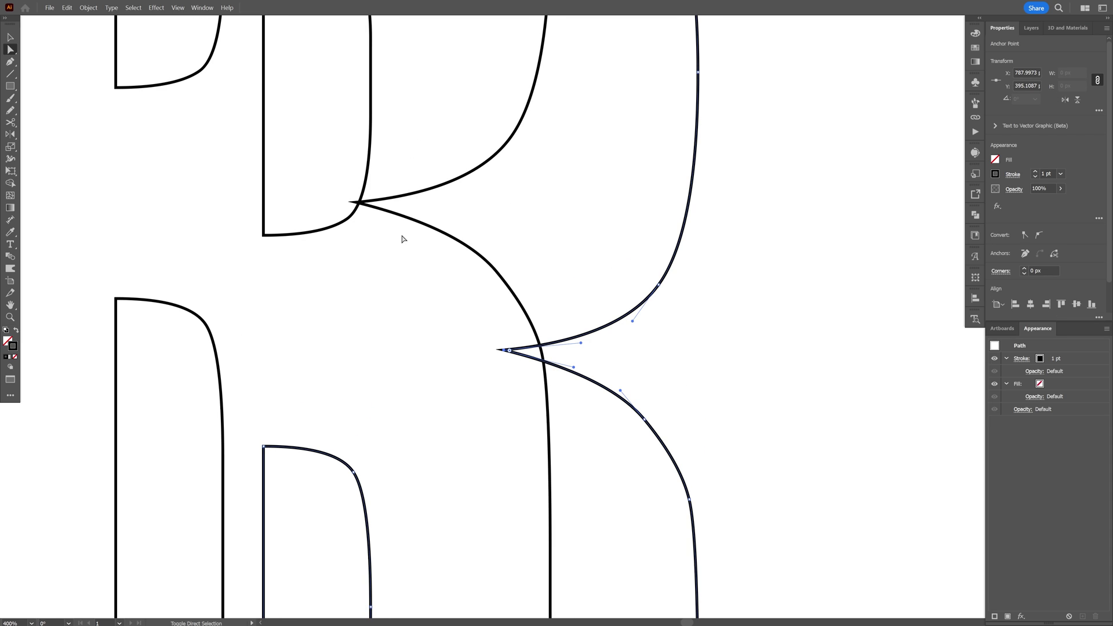
left_click(356, 202)
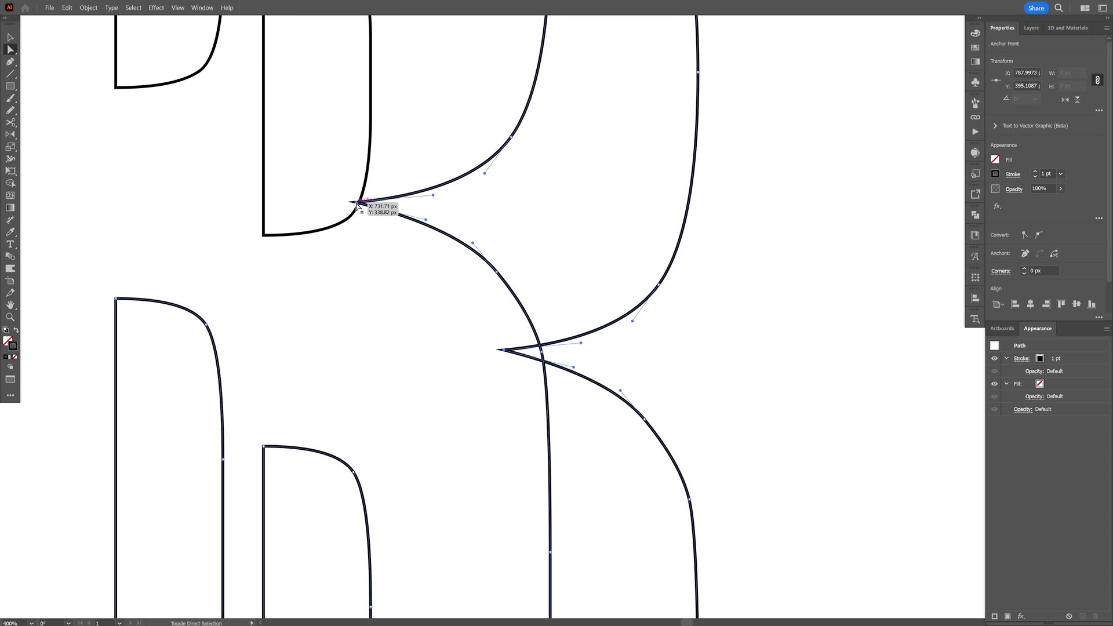
left_click(1055, 254)
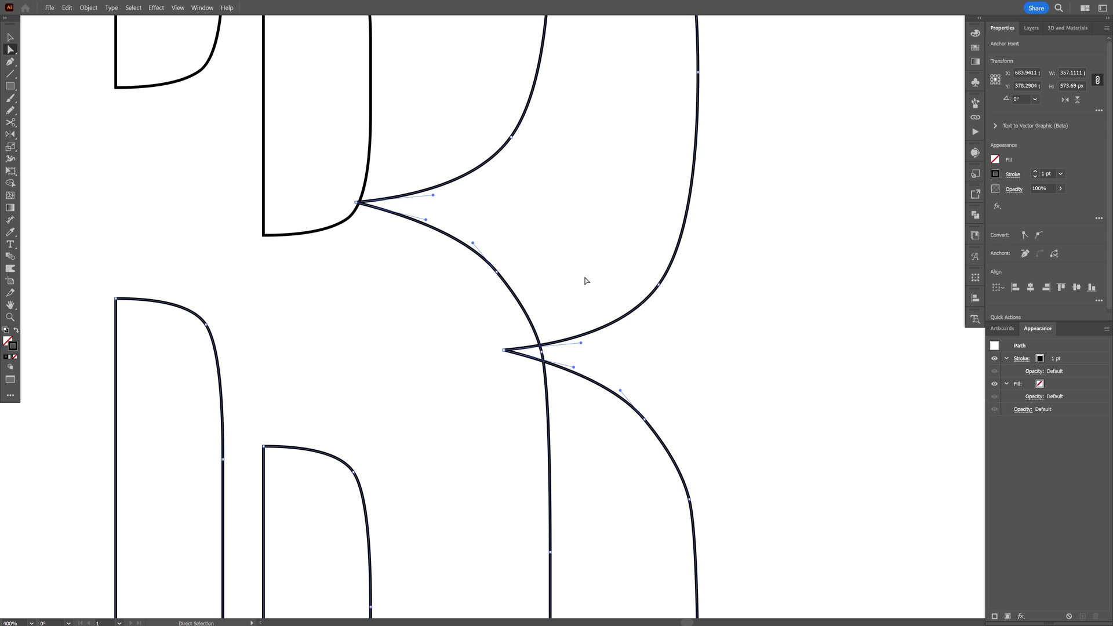
Cut both outlines at the first anchor below the waist and delete the two short curve segments above it
left_click_drag(480, 282, 479, 282)
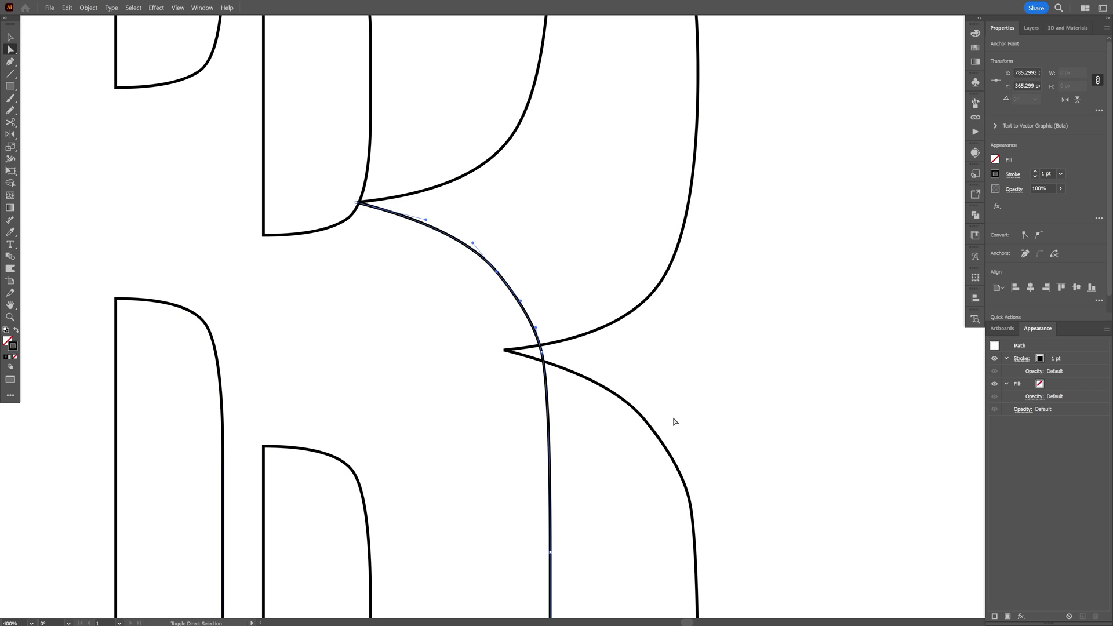
left_click_drag(671, 415, 610, 430)
key("v")
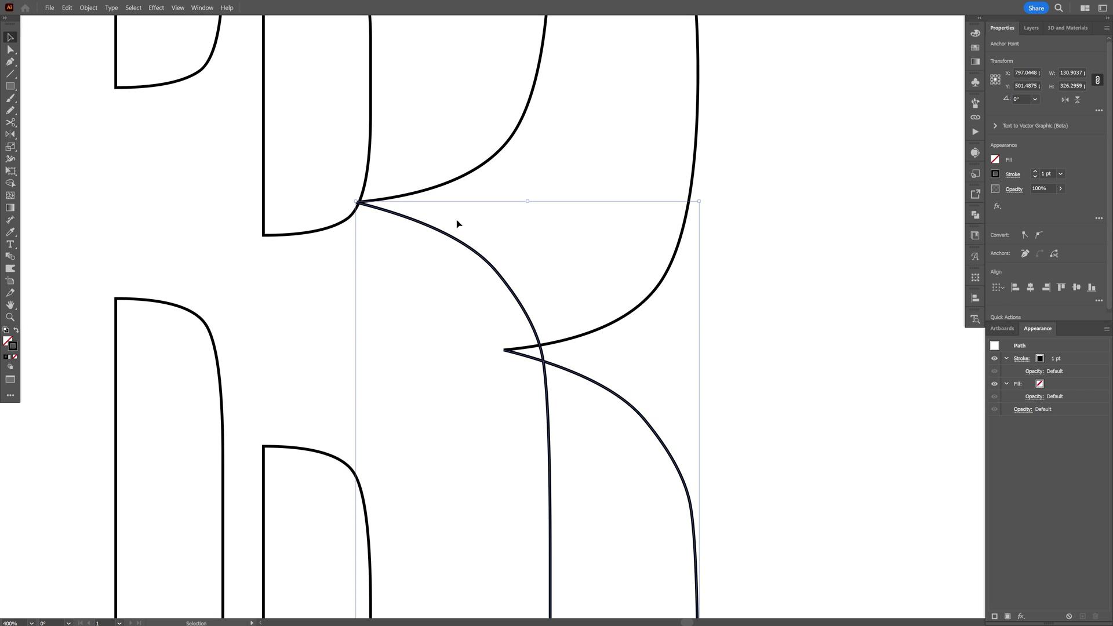
left_click_drag(416, 245, 413, 252)
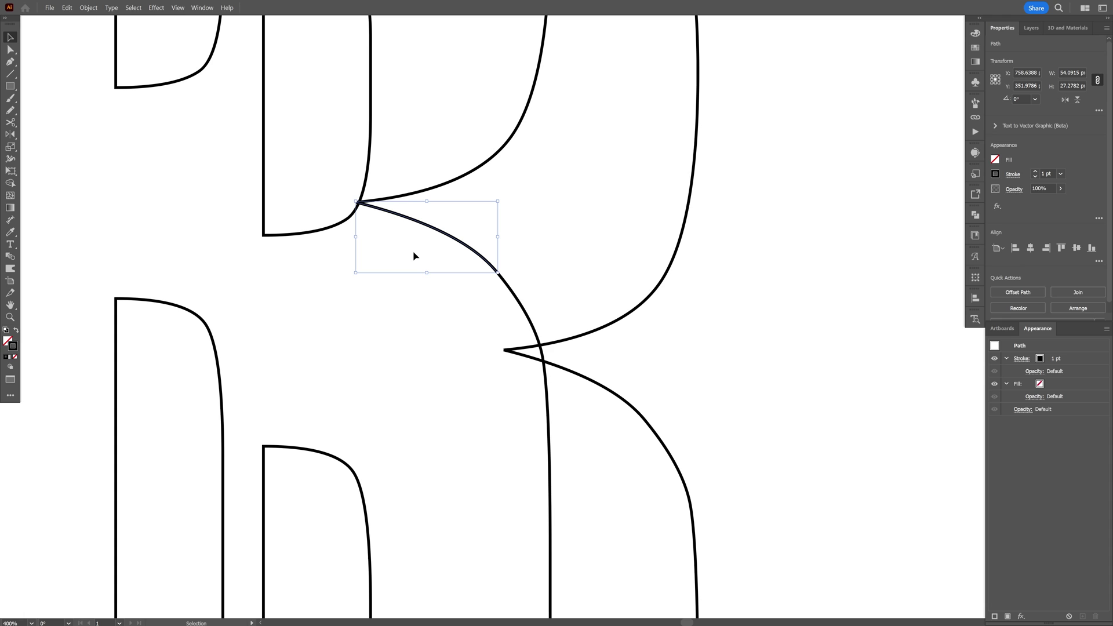
key("Delete")
left_click(580, 374)
key("Delete")
Connect the open upper ends of the two right-leg curves with a straight diagonal Pen tool line
left_click_drag(599, 402, 585, 341)
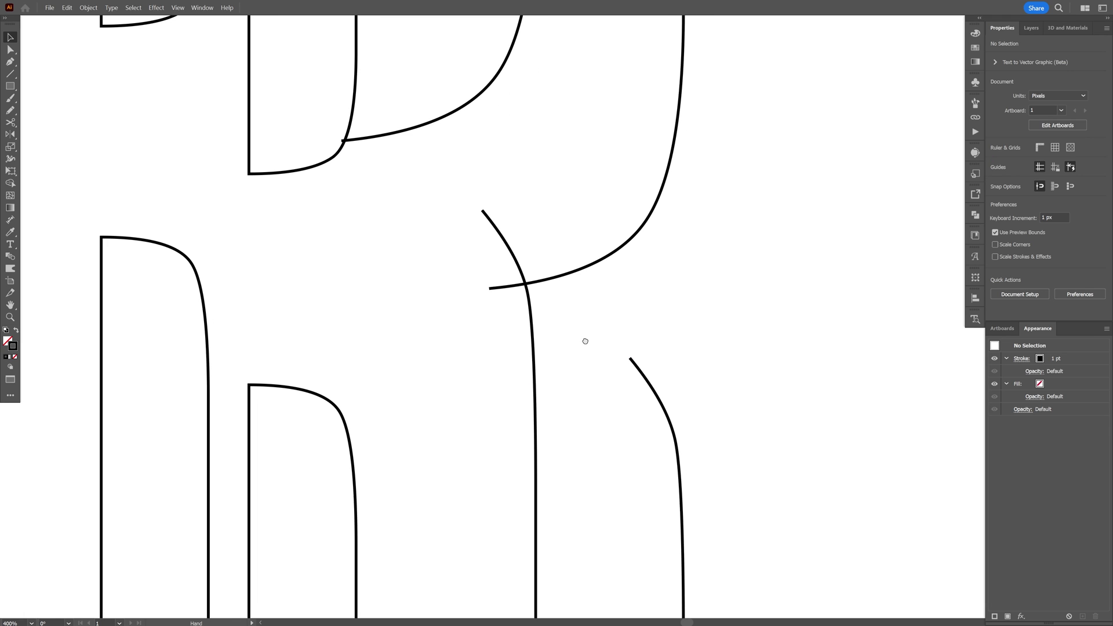
key("p")
left_click(630, 359)
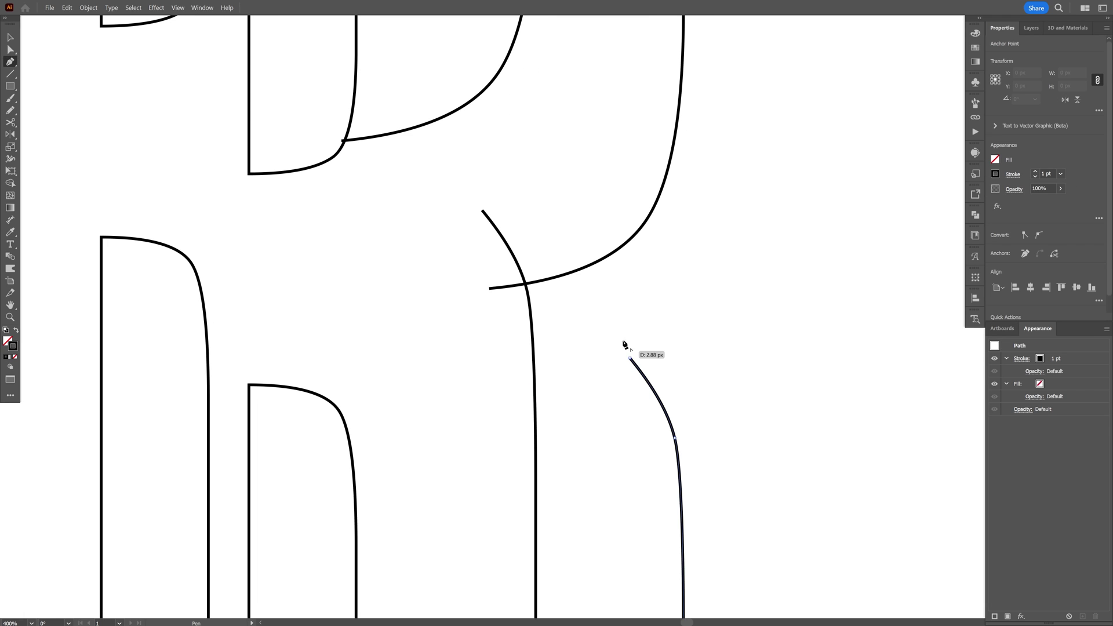
left_click(484, 213)
key("v")
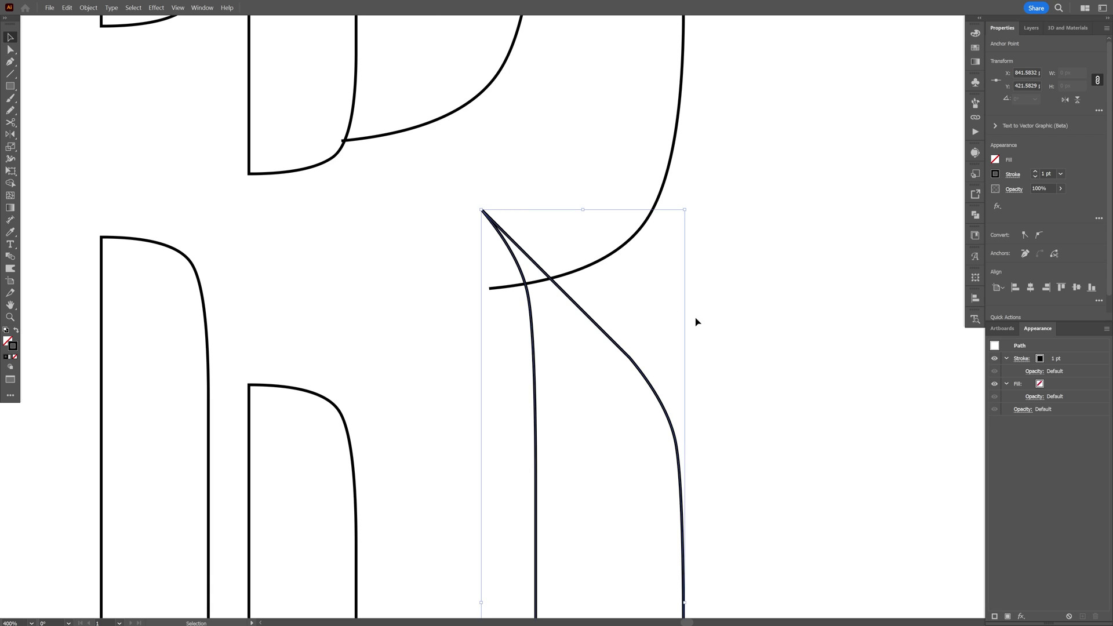
Select the connected right-leg path and join its open bottom ends to close the side face
left_click(695, 319)
scroll(696, 320, "down", 1)
left_click_drag(695, 318, 669, 191)
scroll(668, 191, "down", 1)
scroll(707, 514, "up", 1)
left_click(639, 463)
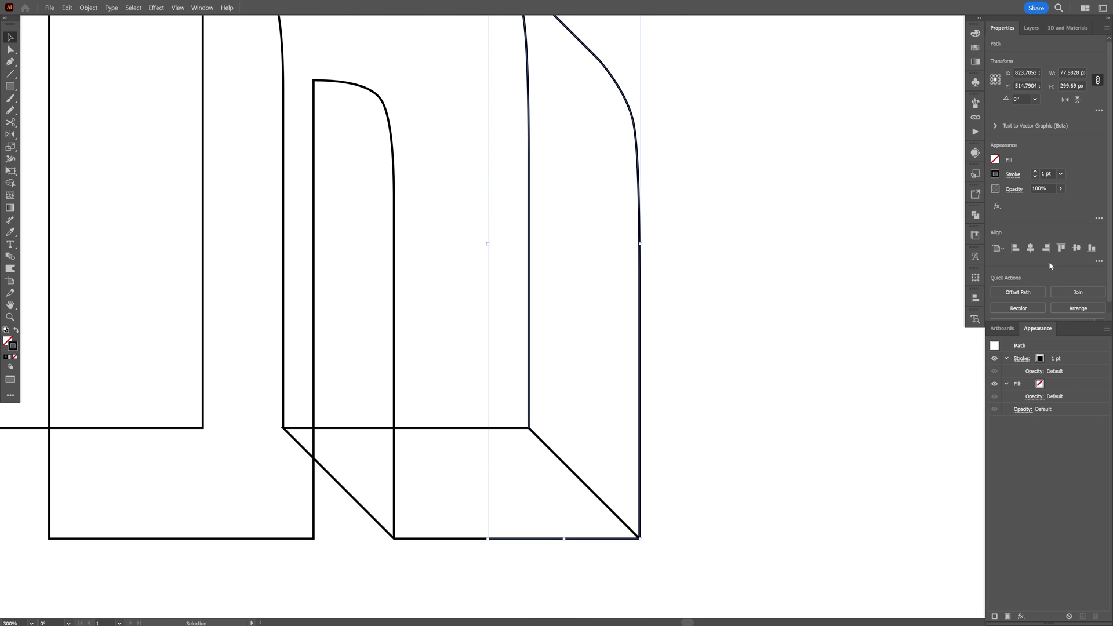
left_click(1080, 293)
left_click(1078, 292)
left_click(685, 259)
Draw a diagonal Pen tool line between the outer shoulders of the two R bowls, running from the upper-left curve to the lower-right curve
scroll(672, 220, "up", 5)
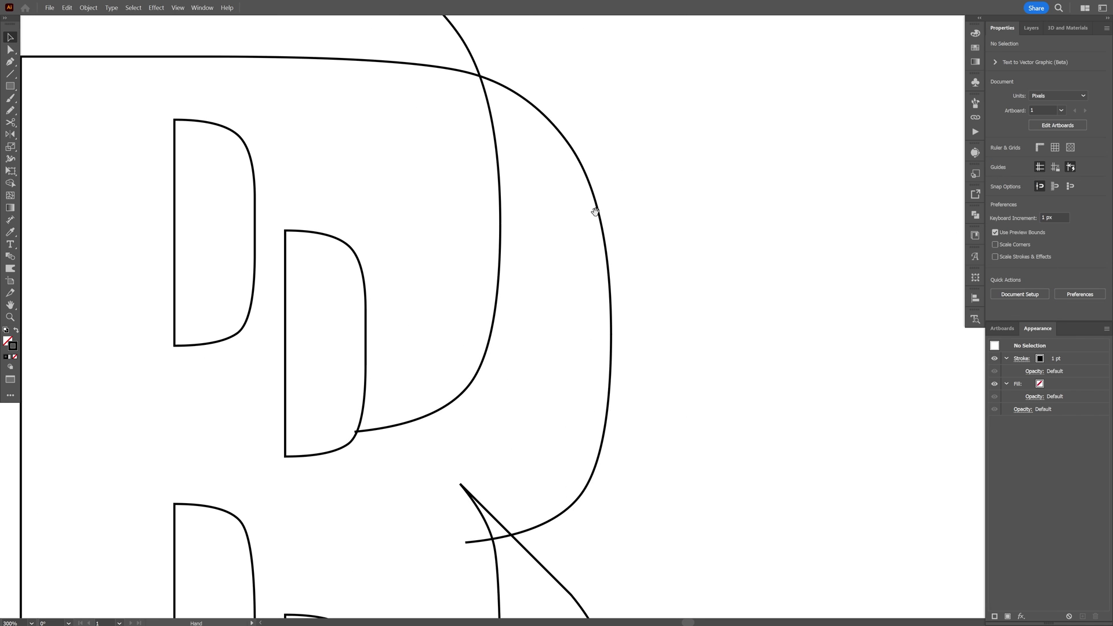
left_click_drag(509, 50, 594, 171)
scroll(511, 125, "up", 1)
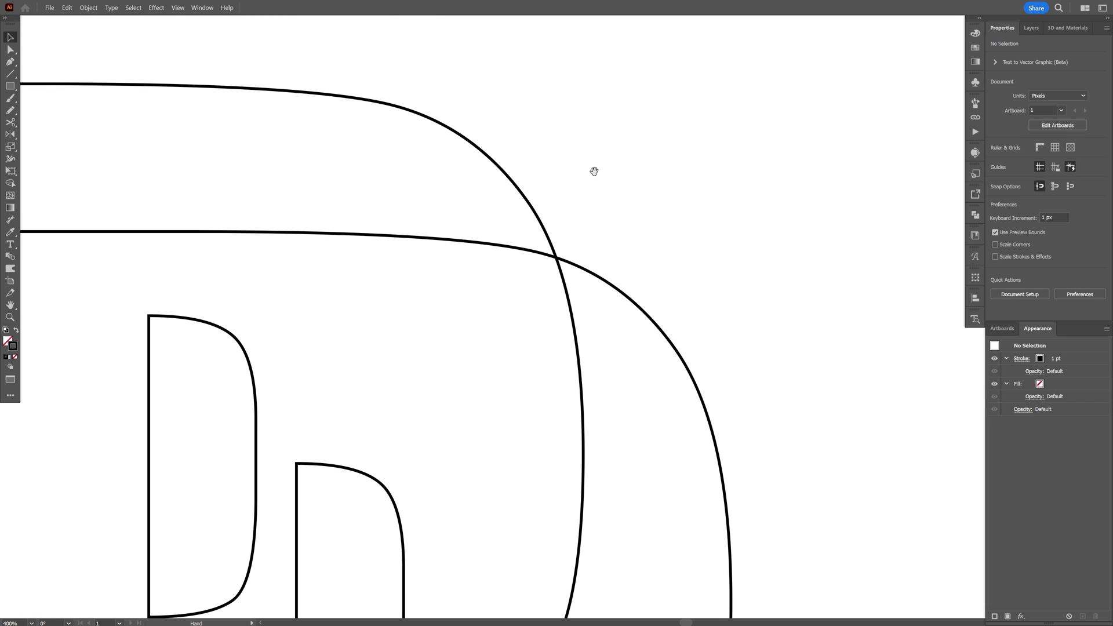
scroll(595, 165, "up", 2)
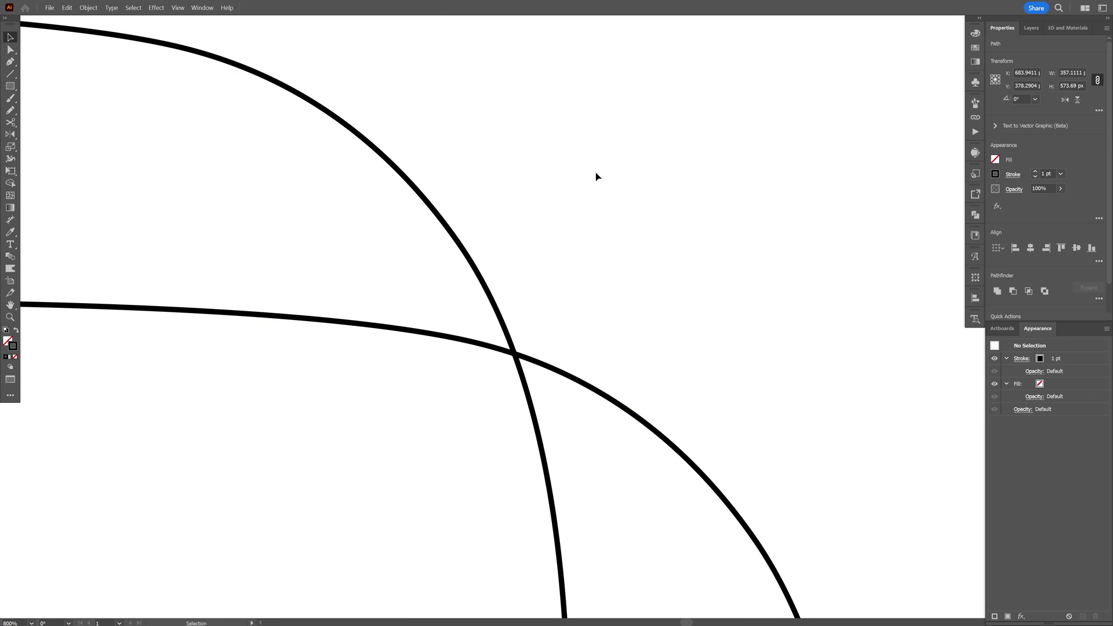
left_click(10, 61)
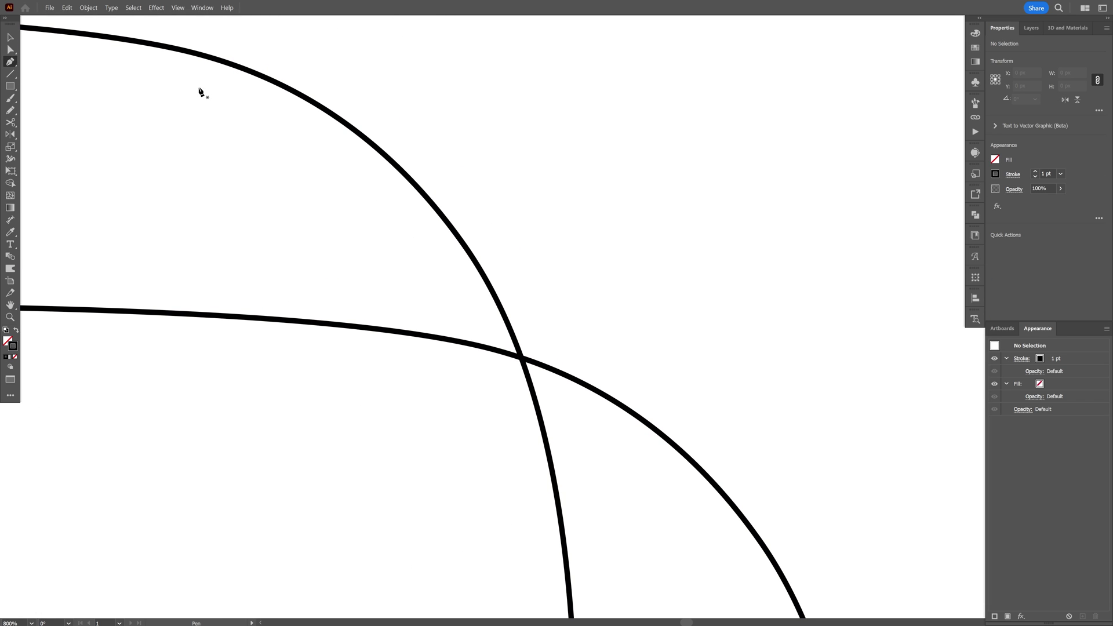
left_click(349, 126)
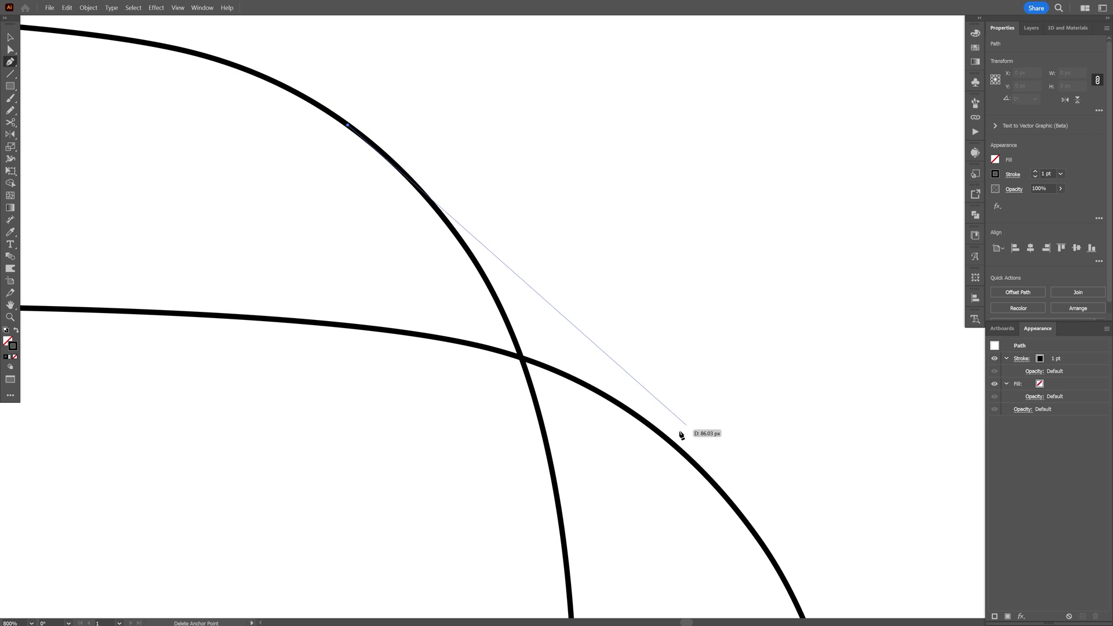
left_click(689, 459)
key("v")
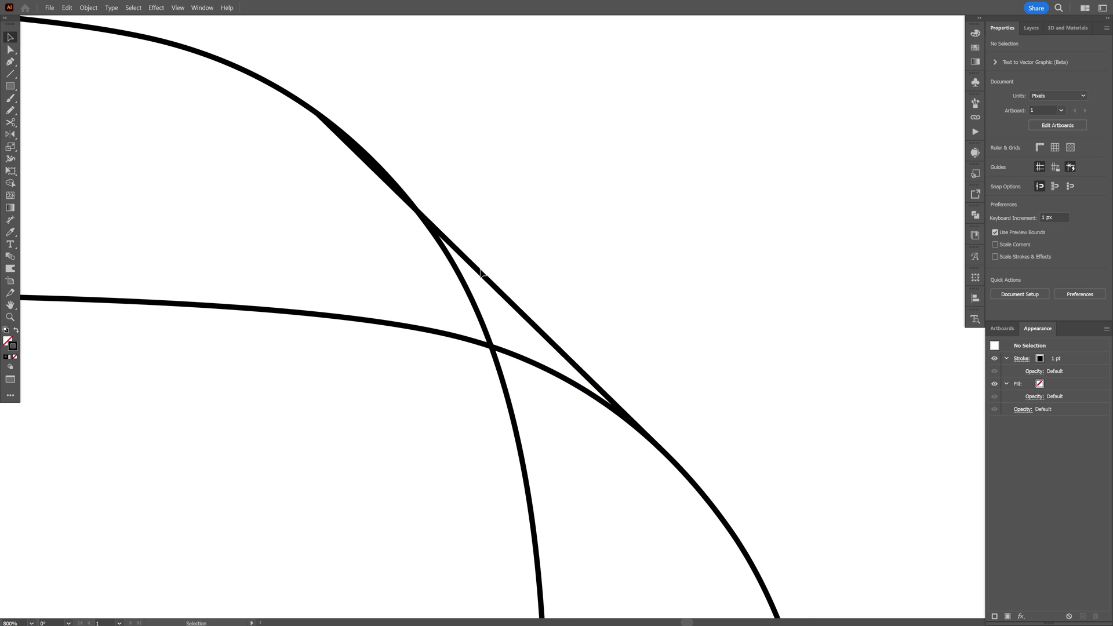
Move the diagonal line's upper anchor farther down the upper-left R's curve so the line meets it tangentially
left_click(486, 278)
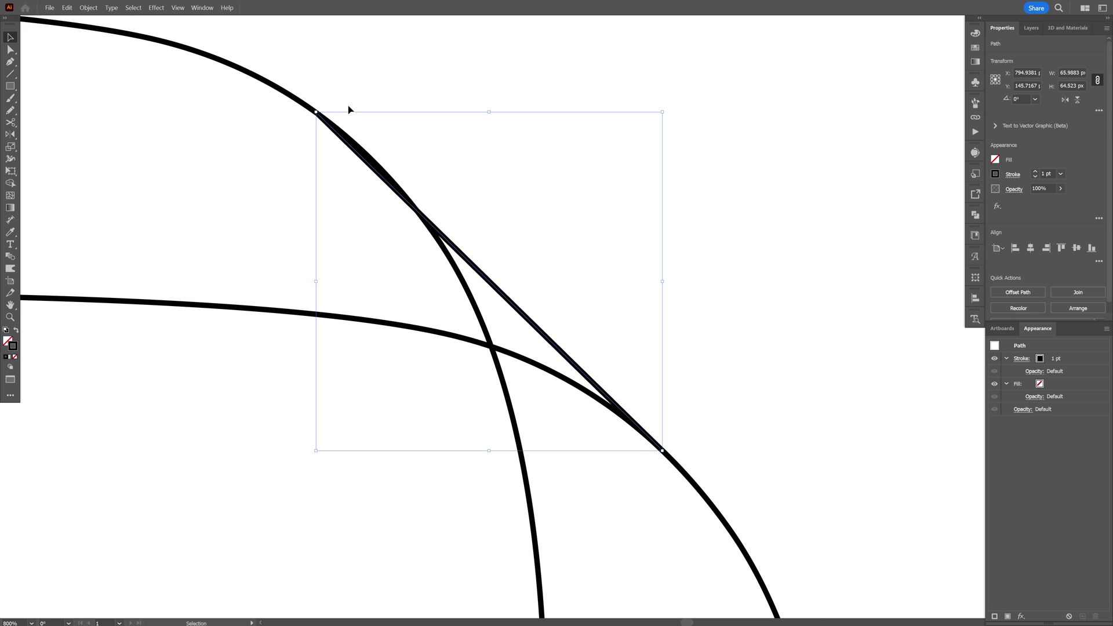
scroll(329, 94, "up", 2)
scroll(362, 144, "down", 2)
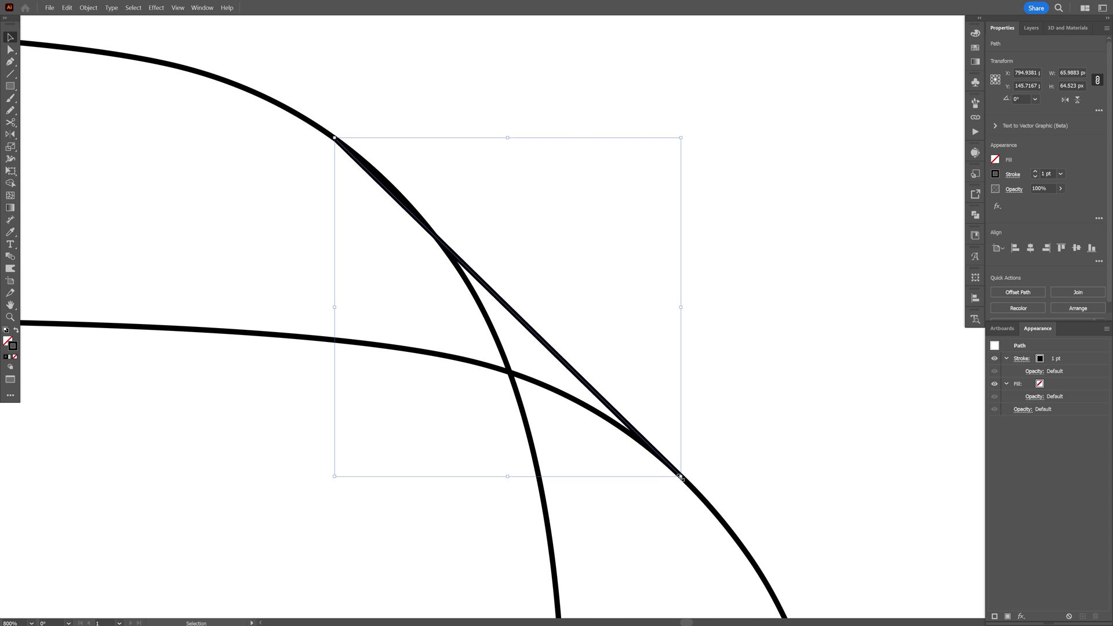
scroll(360, 154, "up", 2)
left_click(8, 51)
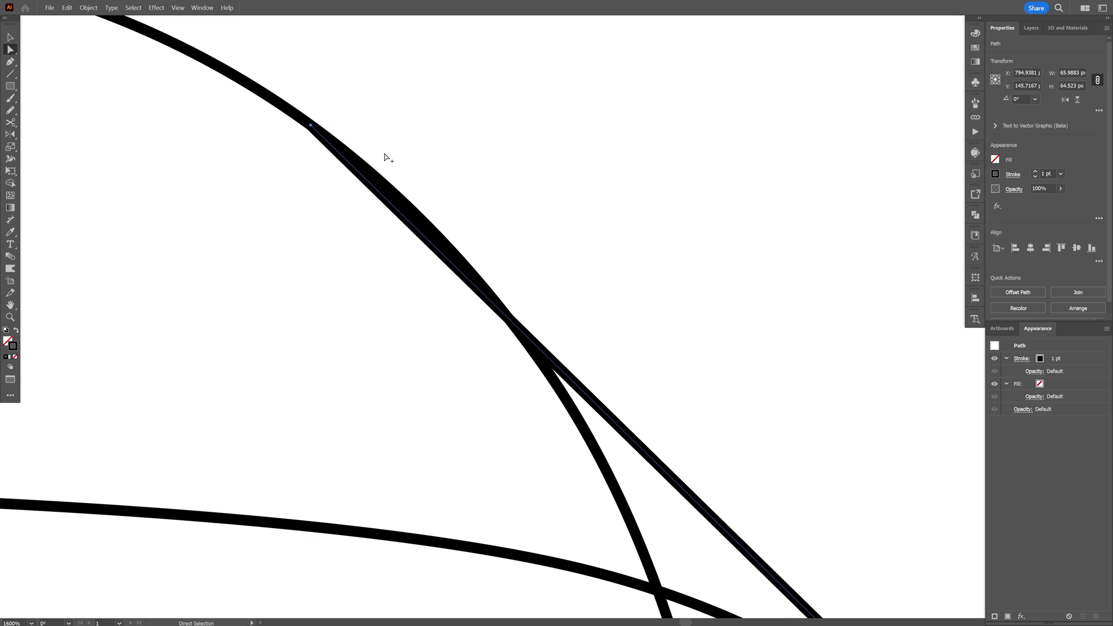
scroll(386, 156, "up", 1)
left_click(273, 114)
left_click_drag(272, 115, 424, 240)
left_click_drag(561, 249, 531, 189)
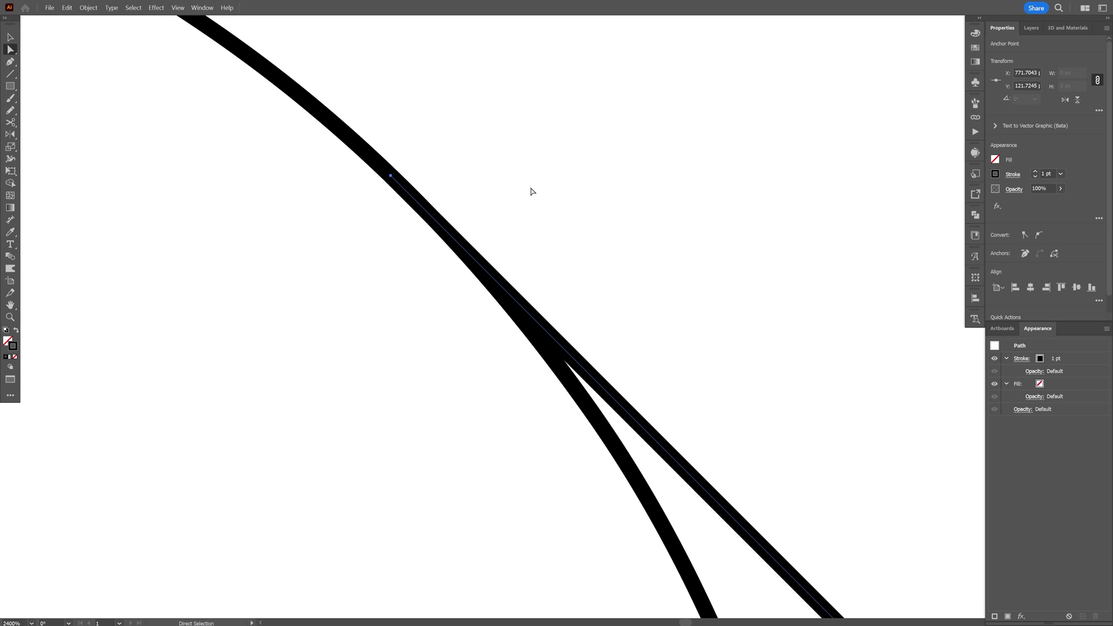
Examine in outline view how both ends of the diagonal line meet the bowl curves, and return to preview
key("ctrl+y")
left_click_drag(503, 114, 417, 191)
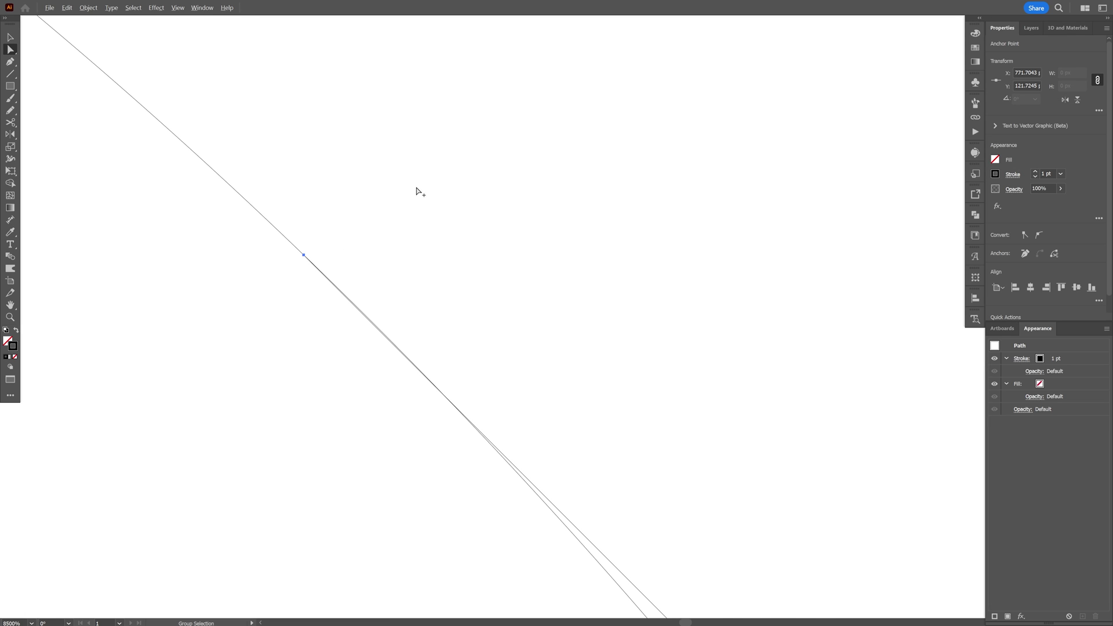
left_click_drag(347, 260, 403, 220)
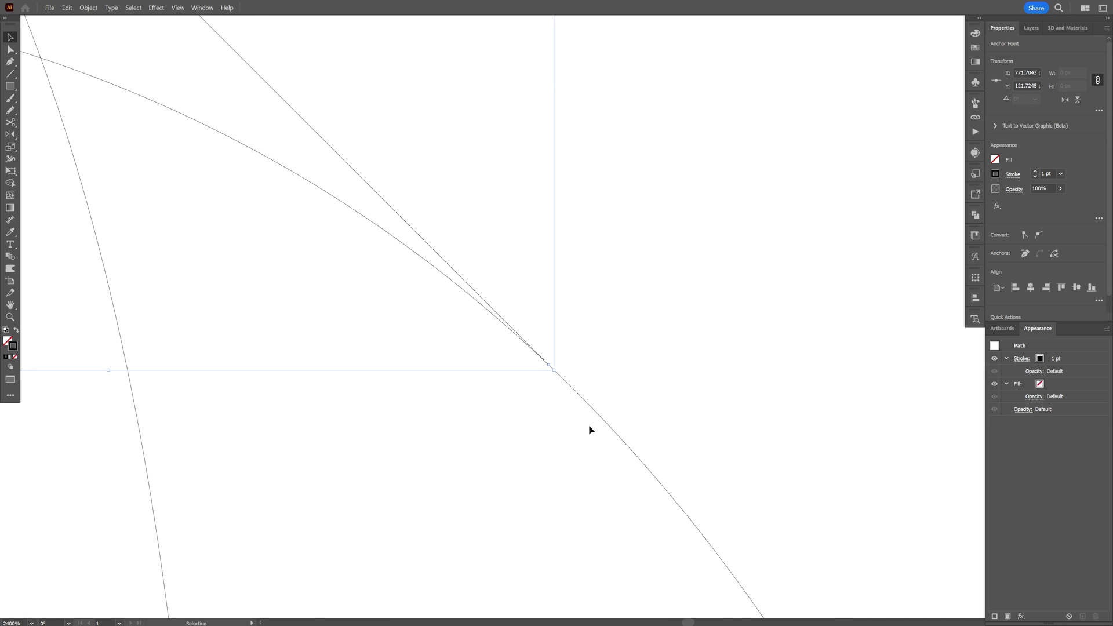
scroll(590, 430, "down", 5)
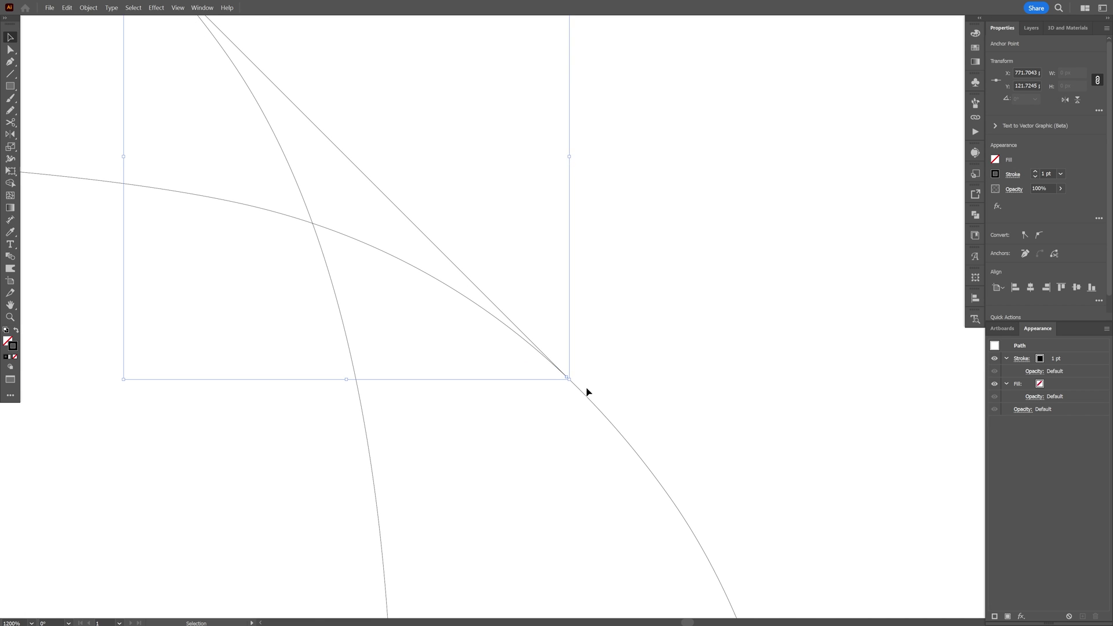
key("ctrl+y")
scroll(647, 288, "up", 1)
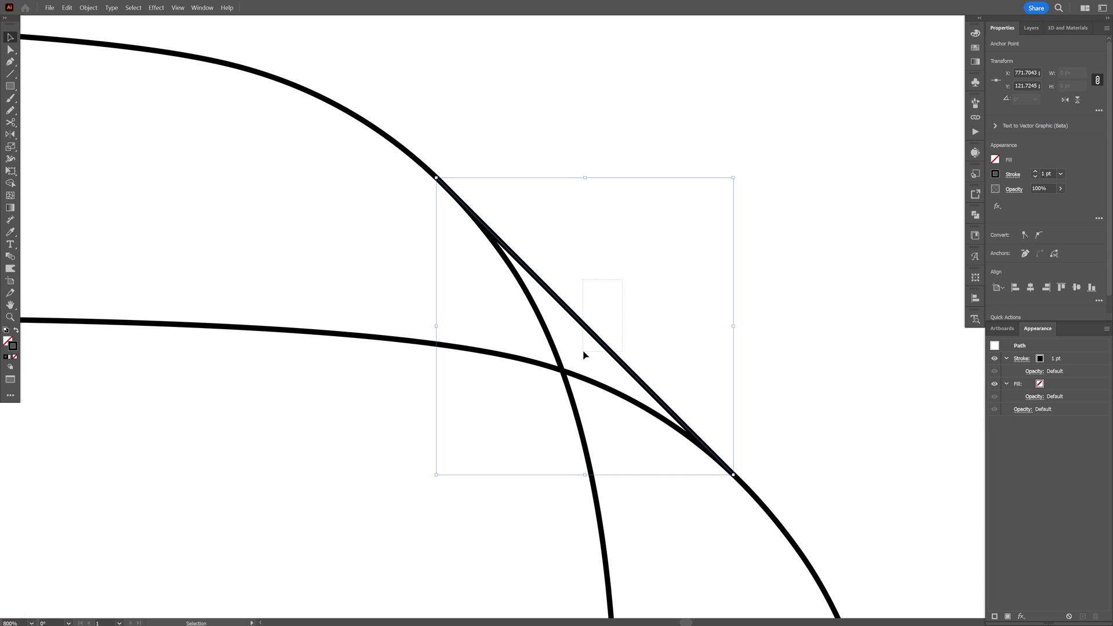
Set the stroke weight of the diagonal shoulder line to 2 pt
left_click_drag(584, 355, 586, 355)
left_click(1048, 172)
scroll(1048, 172, "up", 1)
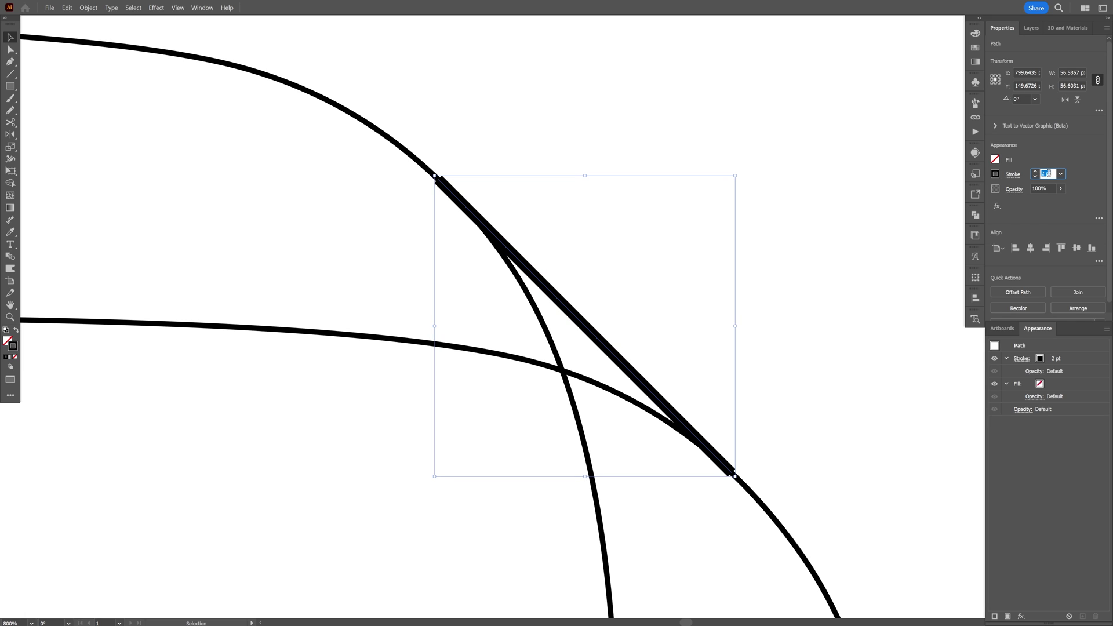
left_click(803, 361)
Group the two outer R outlines and isolate that group for editing
scroll(757, 421, "down", 1)
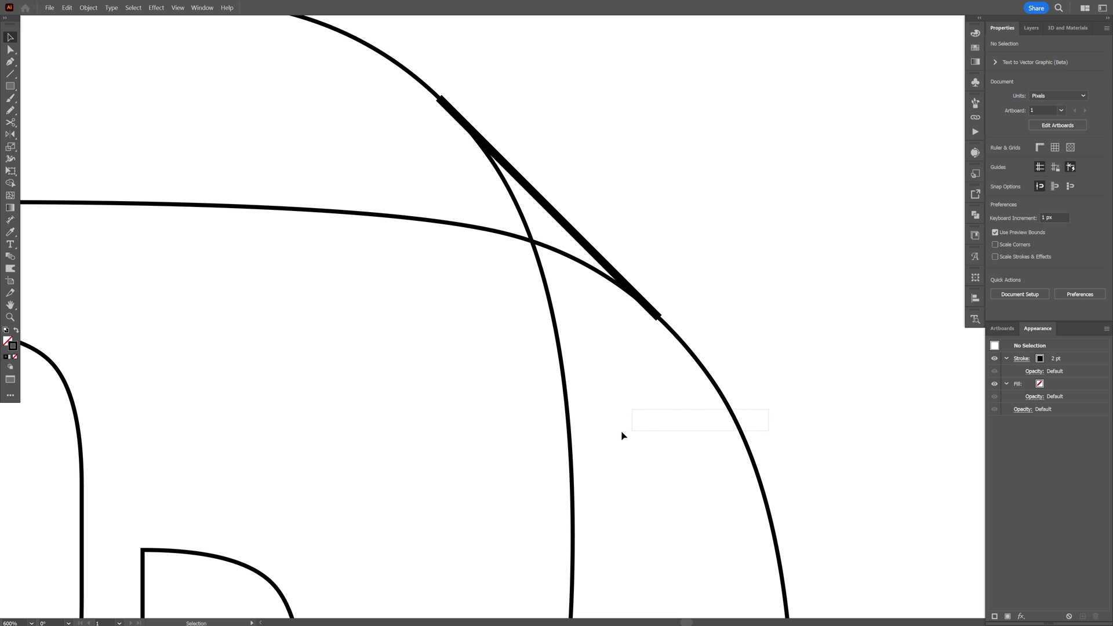
left_click_drag(536, 441, 536, 440)
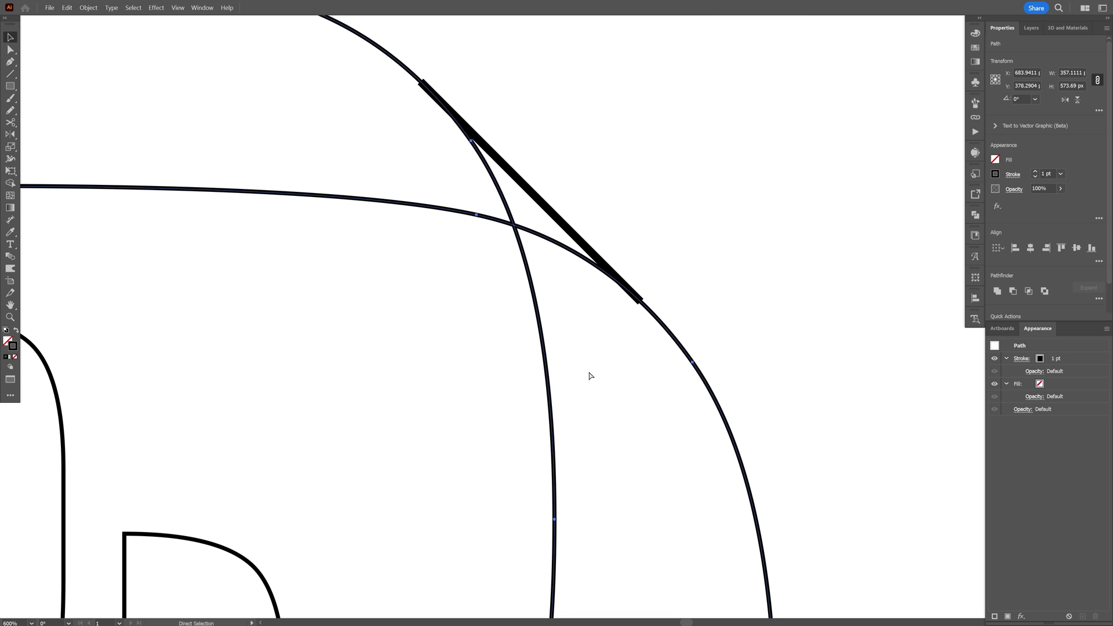
double_click(663, 328)
Add an anchor point to the upper-left R's curve at the upper end of the diagonal line
scroll(512, 216, "up", 1)
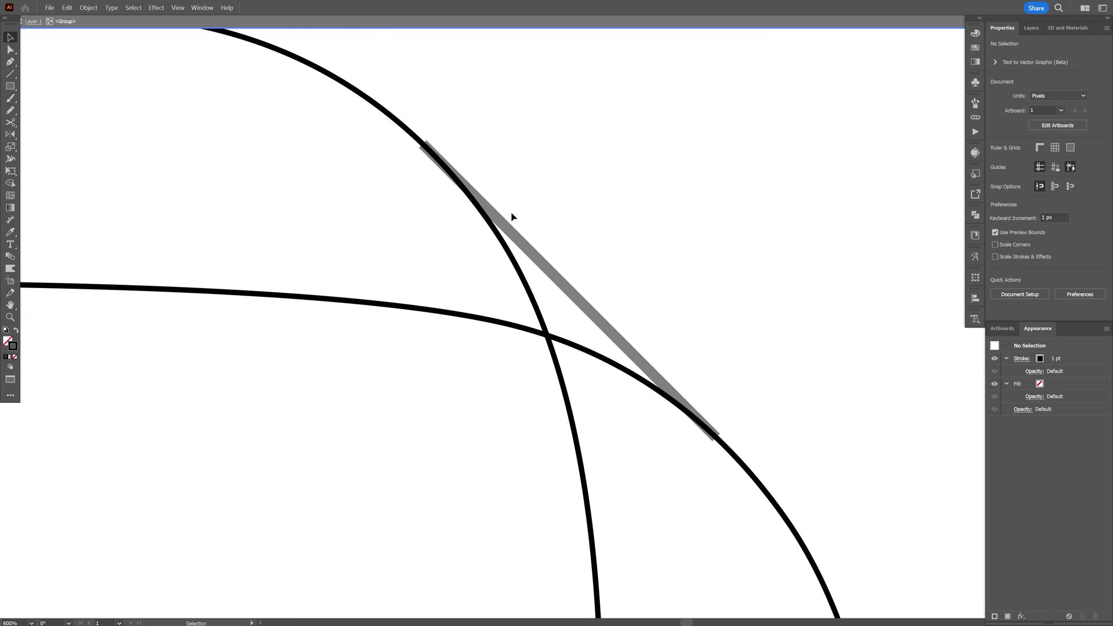
left_click(432, 149)
scroll(471, 175, "up", 3)
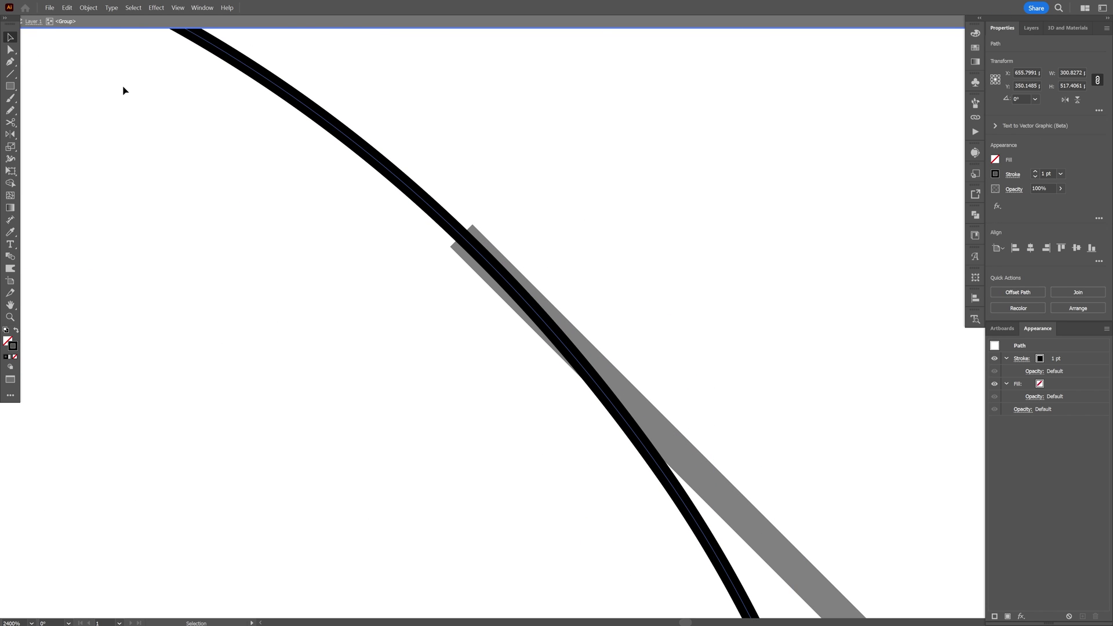
left_click(11, 62)
scroll(504, 251, "up", 2)
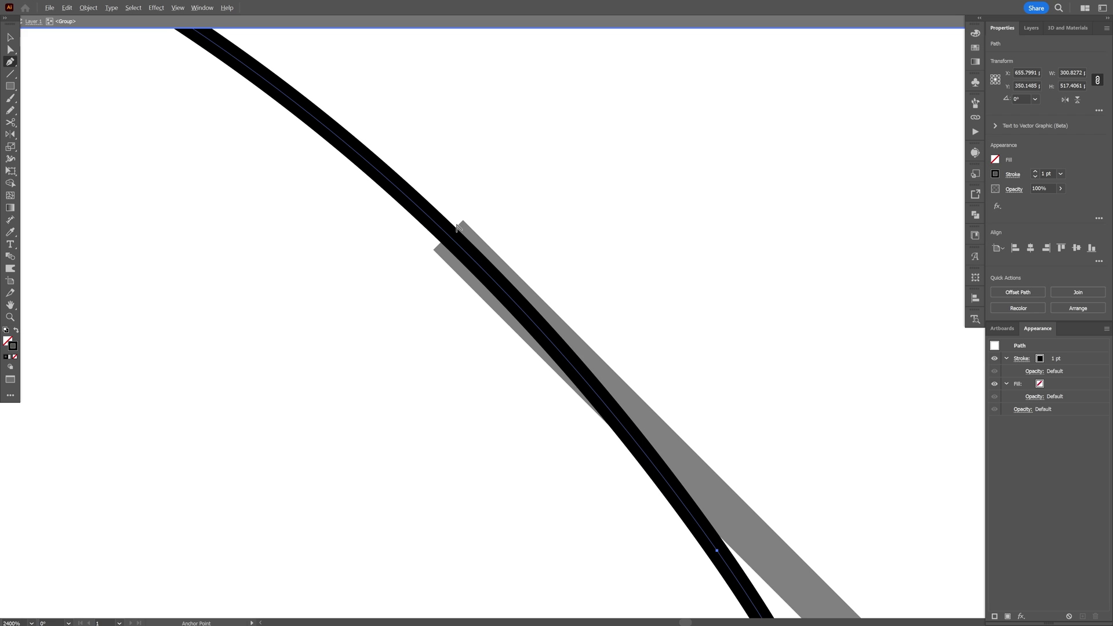
left_click(422, 221)
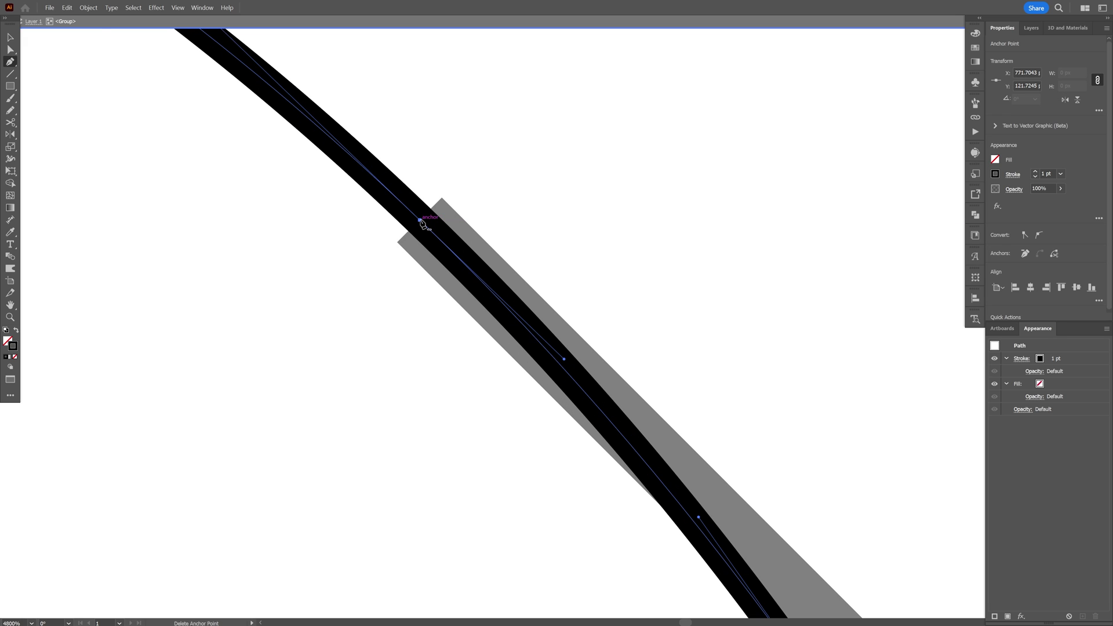
Add an anchor point to the lower-right R's curve at the lower end of the diagonal line, and exit isolation mode
scroll(596, 393, "down", 3)
scroll(428, 159, "up", 2)
key("v")
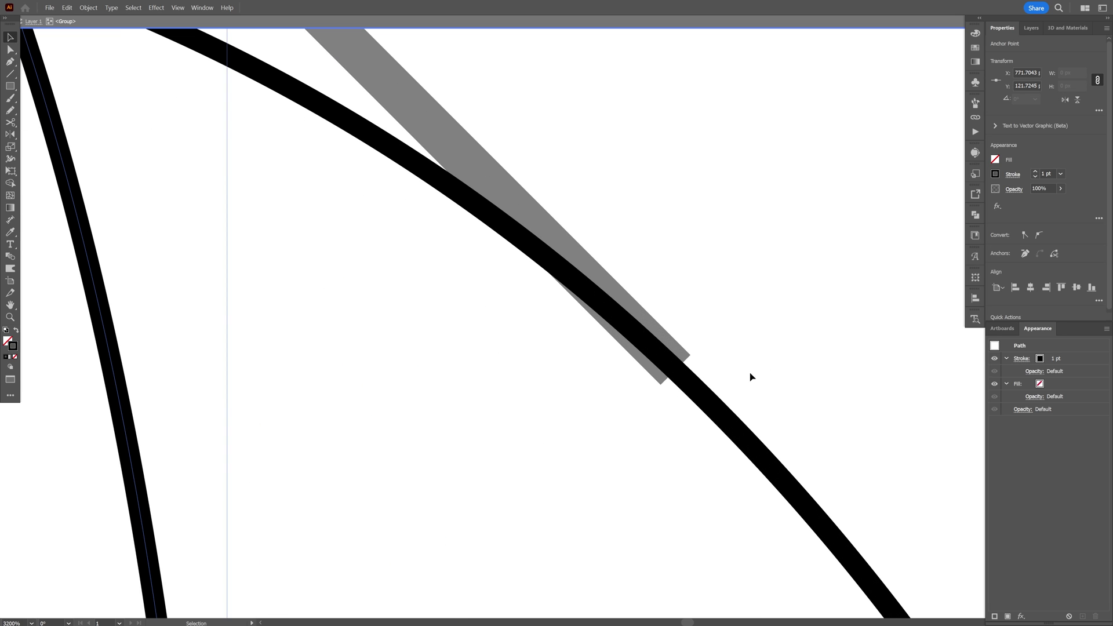
left_click_drag(714, 443, 714, 443)
left_click_drag(753, 393, 718, 382)
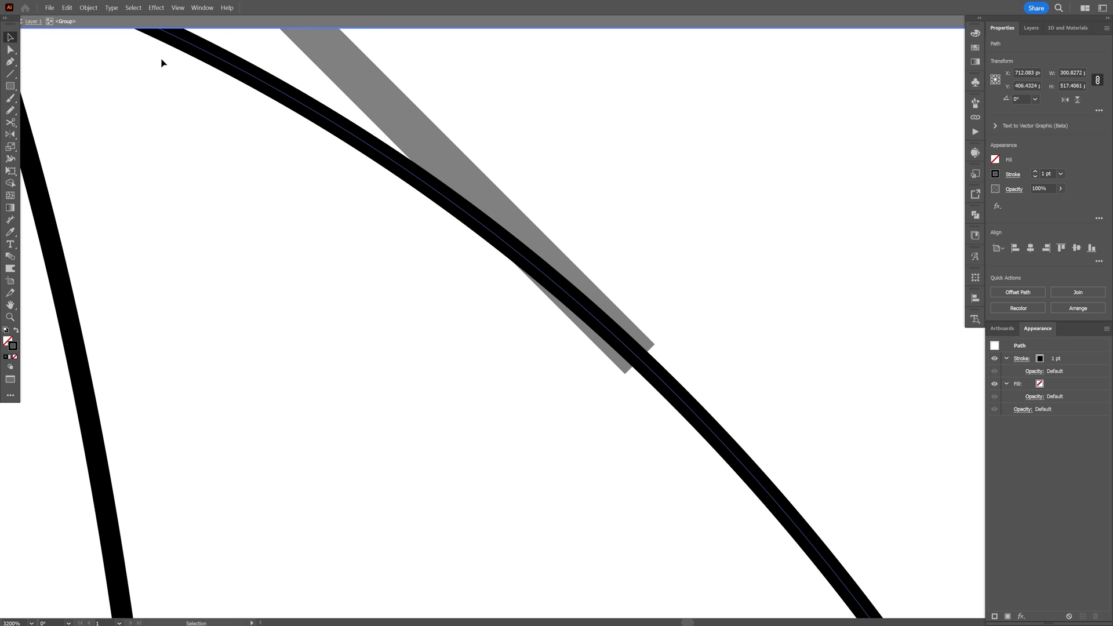
left_click(11, 61)
scroll(663, 325, "up", 1)
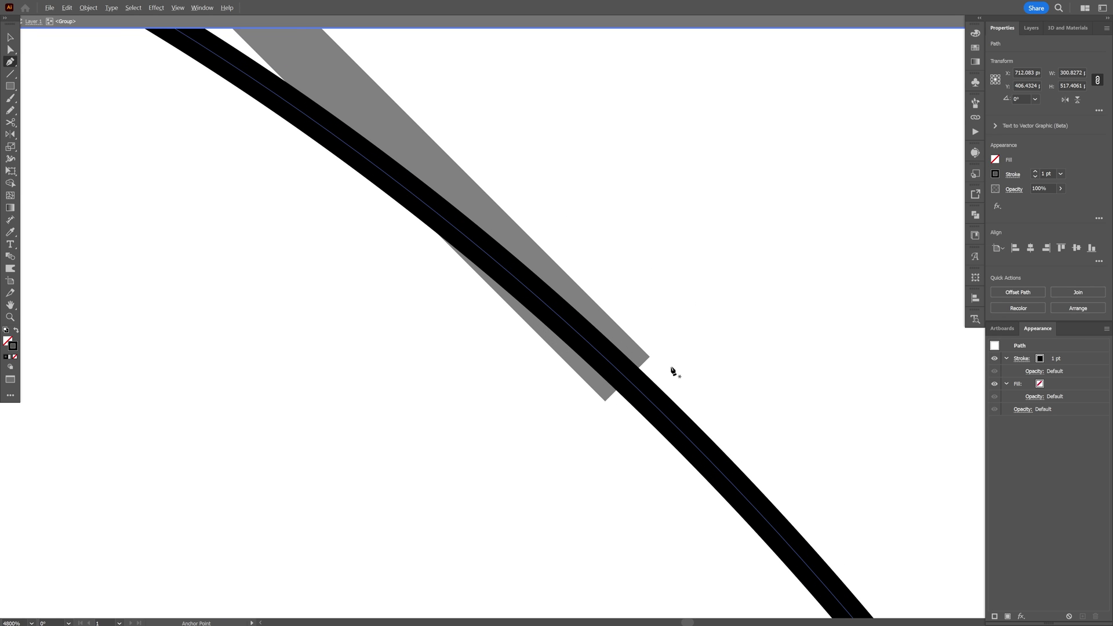
left_click(627, 379)
scroll(671, 380, "down", 5)
key("v")
left_click(714, 286)
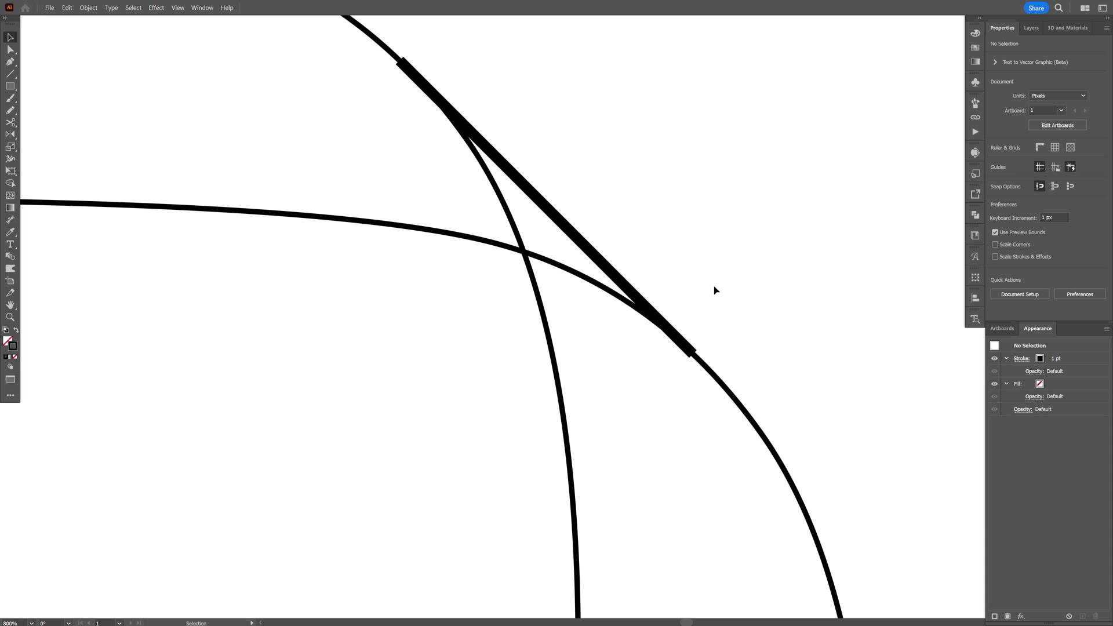
Set the stroke weight of the diagonal shoulder line to 1 pt and deselect it
left_click(597, 258)
left_click(1047, 175)
scroll(1048, 175, "down", 1)
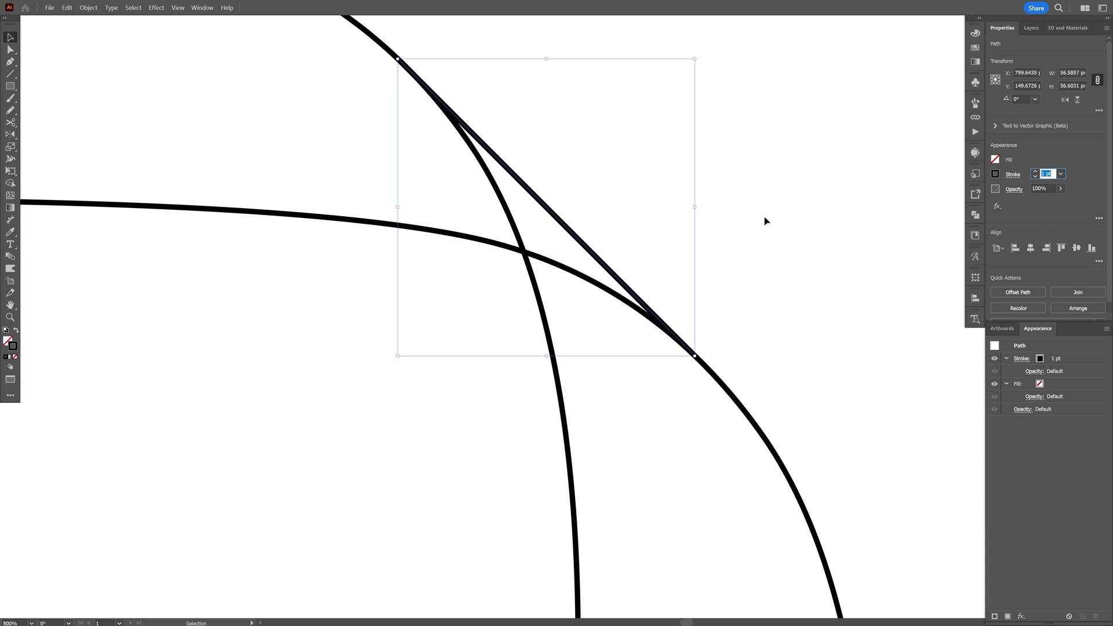
left_click(765, 220)
Delete the lower-right R's curve segment between its top edge and the lower end of the diagonal shoulder line
key("a")
left_click_drag(545, 308, 491, 343)
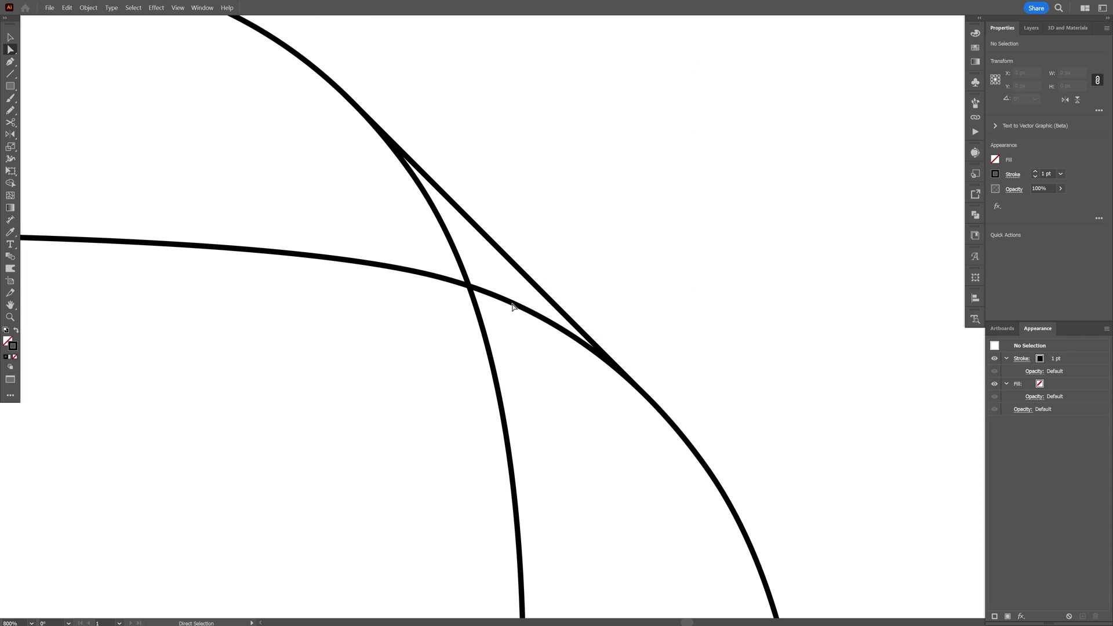
left_click_drag(510, 286, 527, 335)
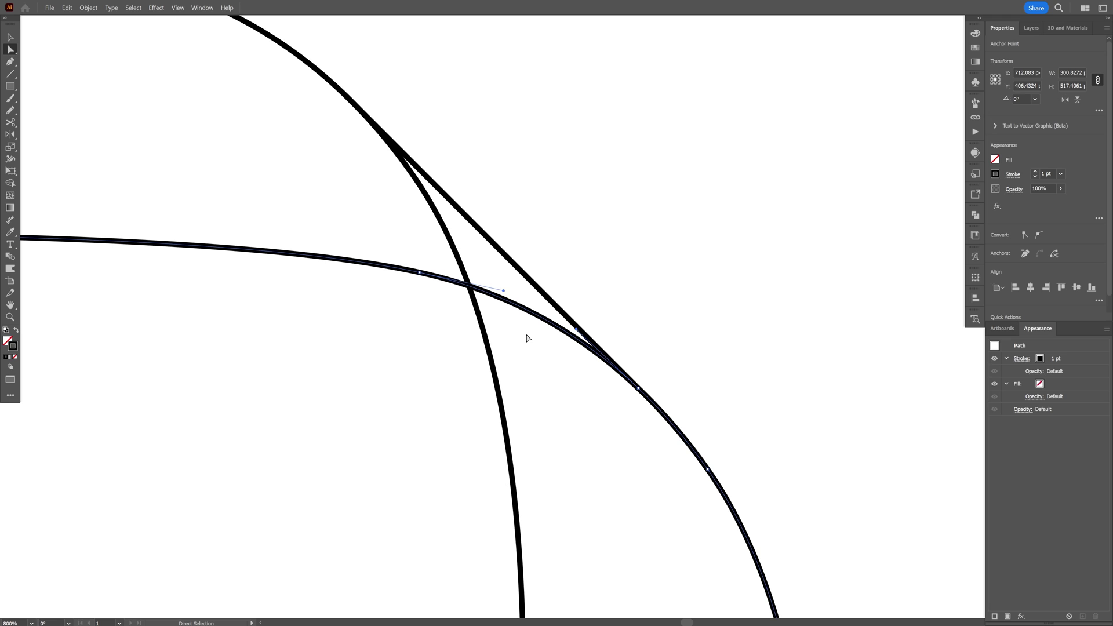
key("Delete")
Delete the upper-left R's curve segment between its top edge and the upper end of the diagonal shoulder line
scroll(513, 126, "down", 2)
left_click(462, 152)
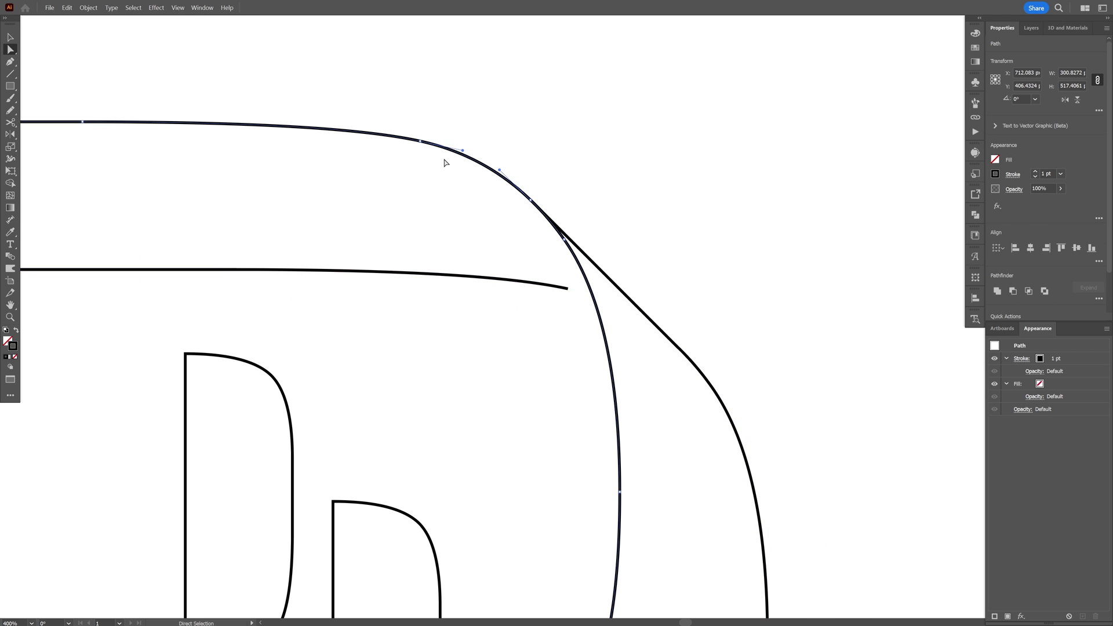
key("Delete")
key("space")
left_click_drag(705, 211, 586, 201)
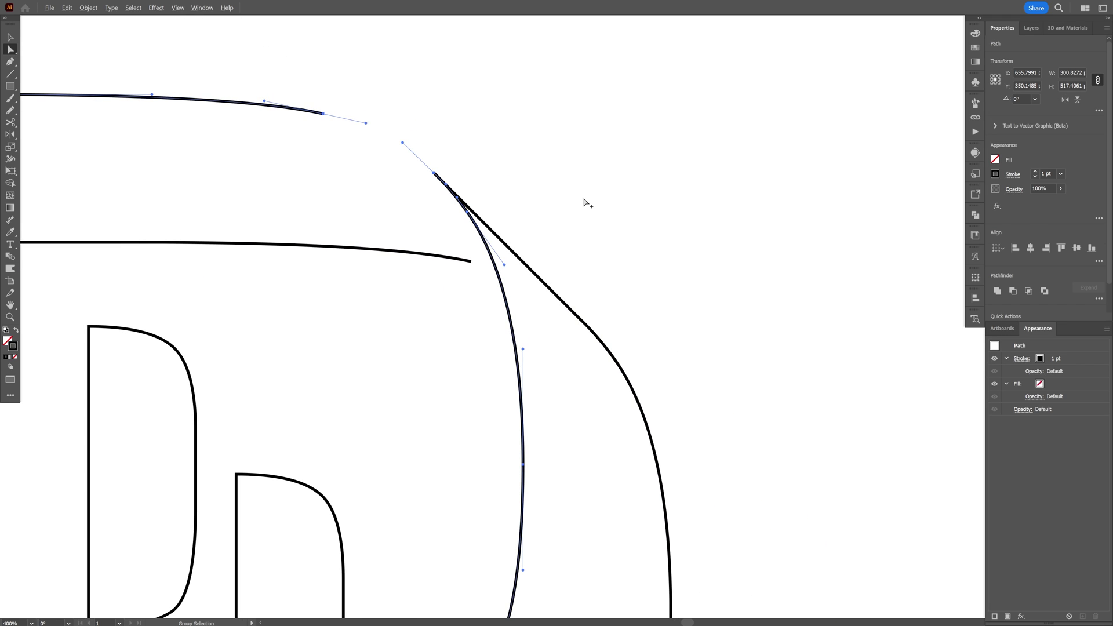
Connect the upper-left R's curve to the diagonal shoulder line at the line's upper end
scroll(586, 201, "up", 2)
key("v")
scroll(600, 222, "down", 2)
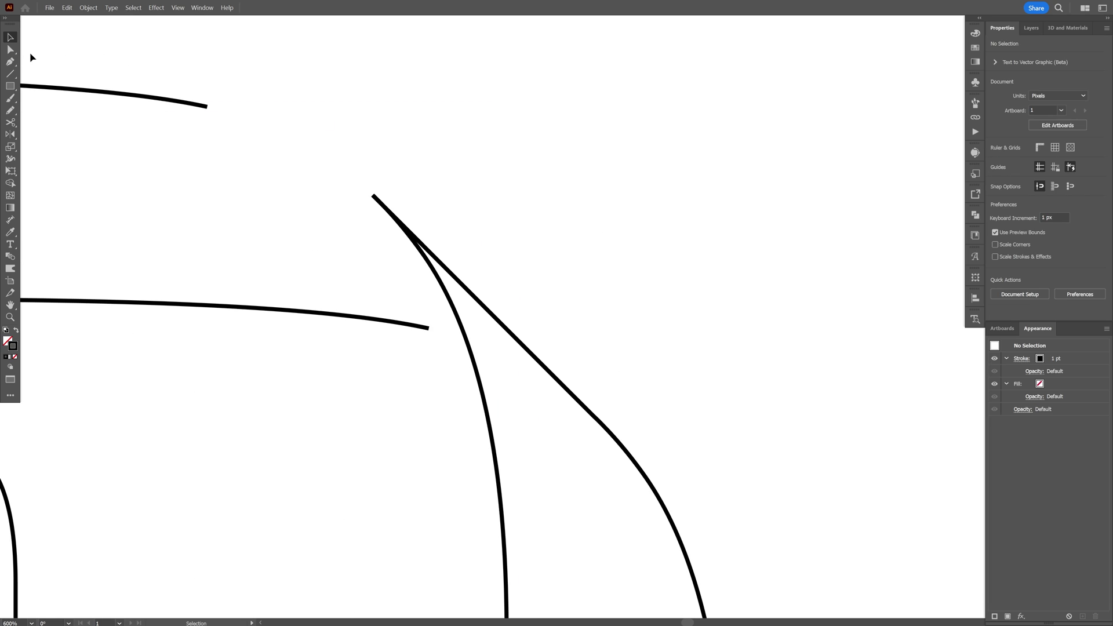
left_click(13, 49)
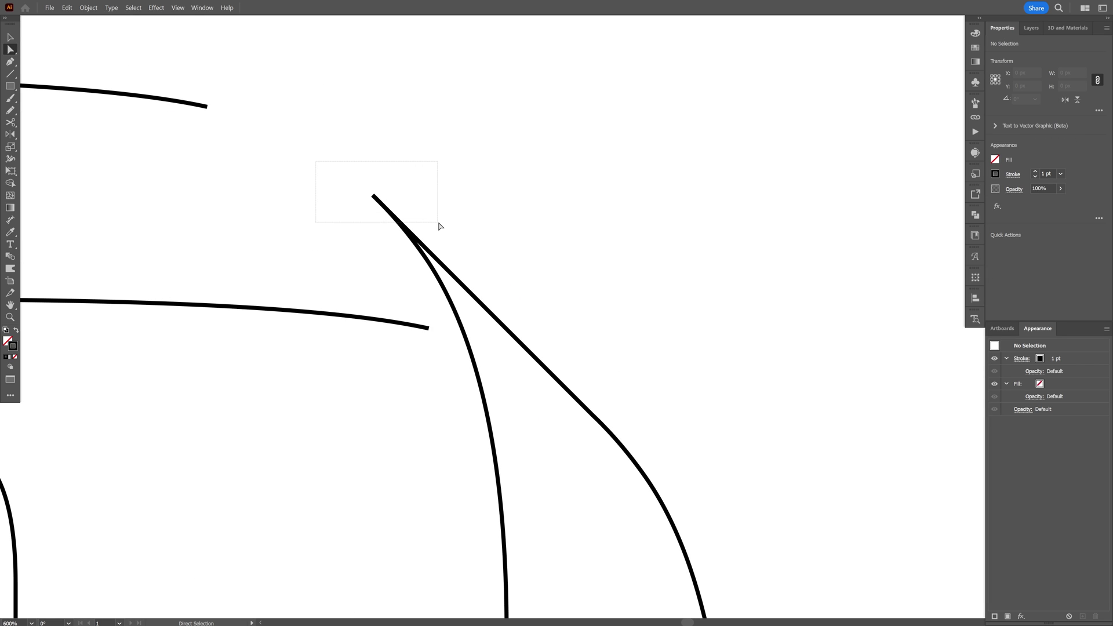
left_click_drag(440, 226, 441, 226)
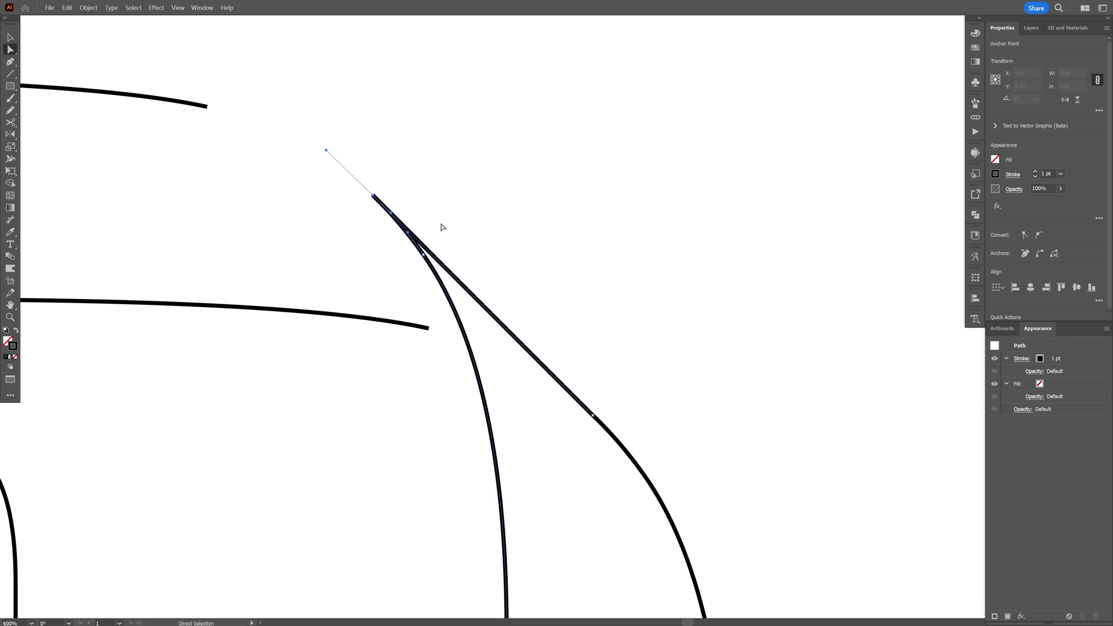
left_click(1040, 255)
scroll(672, 301, "down", 2)
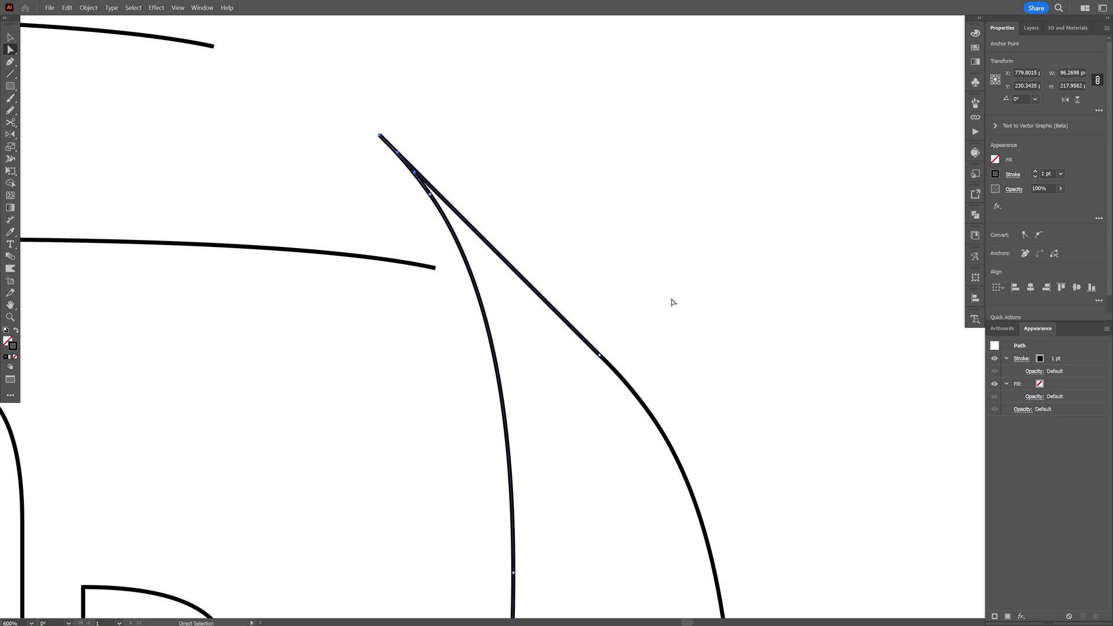
Connect the diagonal shoulder line to the lower-right R's curve at the line's lower end
left_click_drag(572, 385, 573, 383)
left_click(1039, 254)
key("v")
key("ctrl+minus")
key("ctrl+minus")
Join the two open lower ends of the bowl path with a straight diagonal to close the bowl's side face
left_click(769, 357)
left_click_drag(769, 357, 793, 243)
left_click_drag(722, 283, 612, 317)
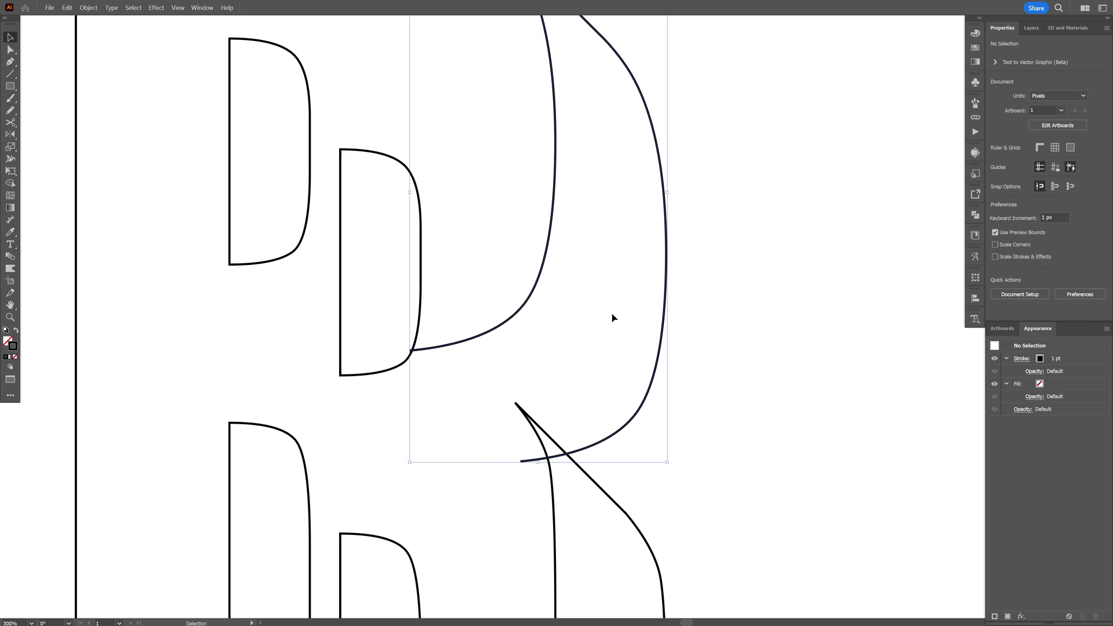
scroll(672, 368, "up", 1)
left_click(1077, 293)
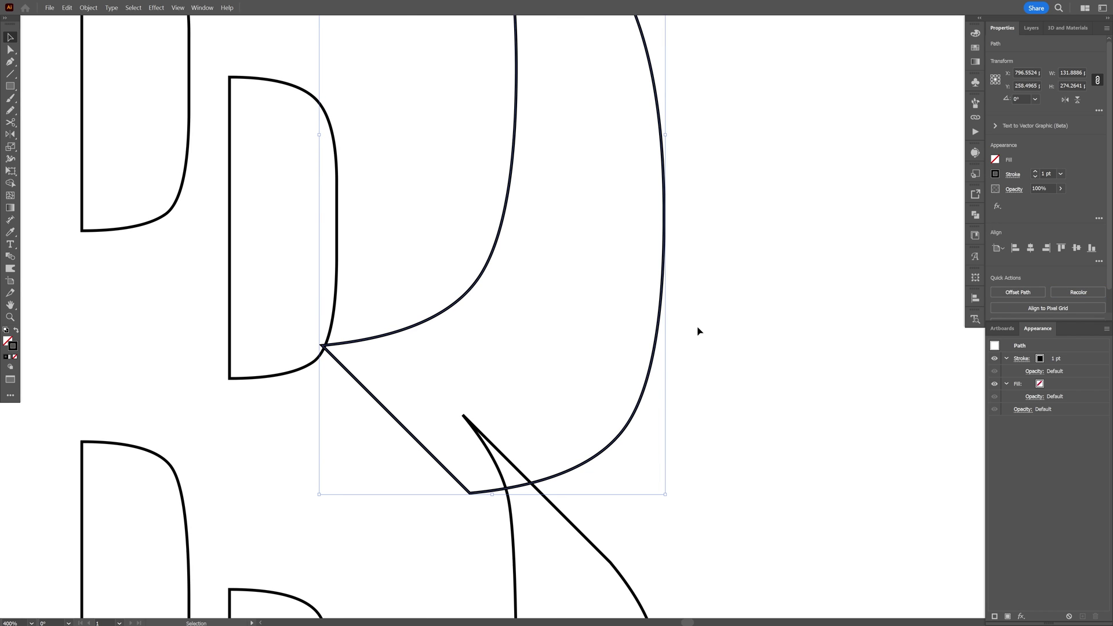
scroll(701, 318, "down", 2)
left_click(702, 316)
Join the offset vertical edges and their connecting diagonals at the left leg and foot into extrusion faces
left_click_drag(688, 269, 748, 368)
scroll(691, 392, "down", 5)
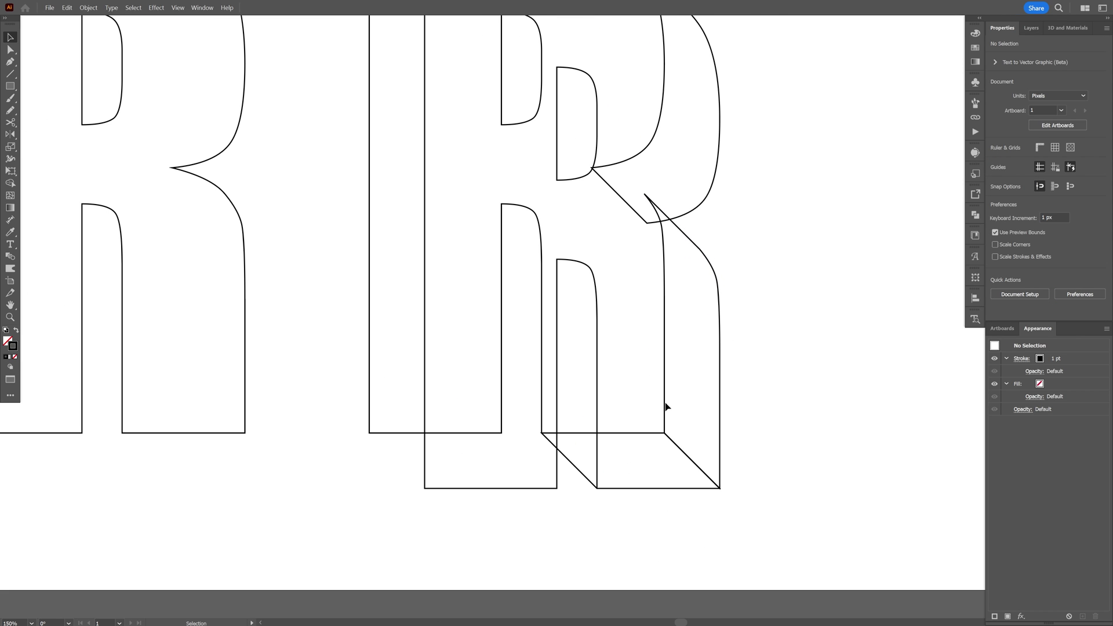
left_click_drag(507, 345, 471, 458)
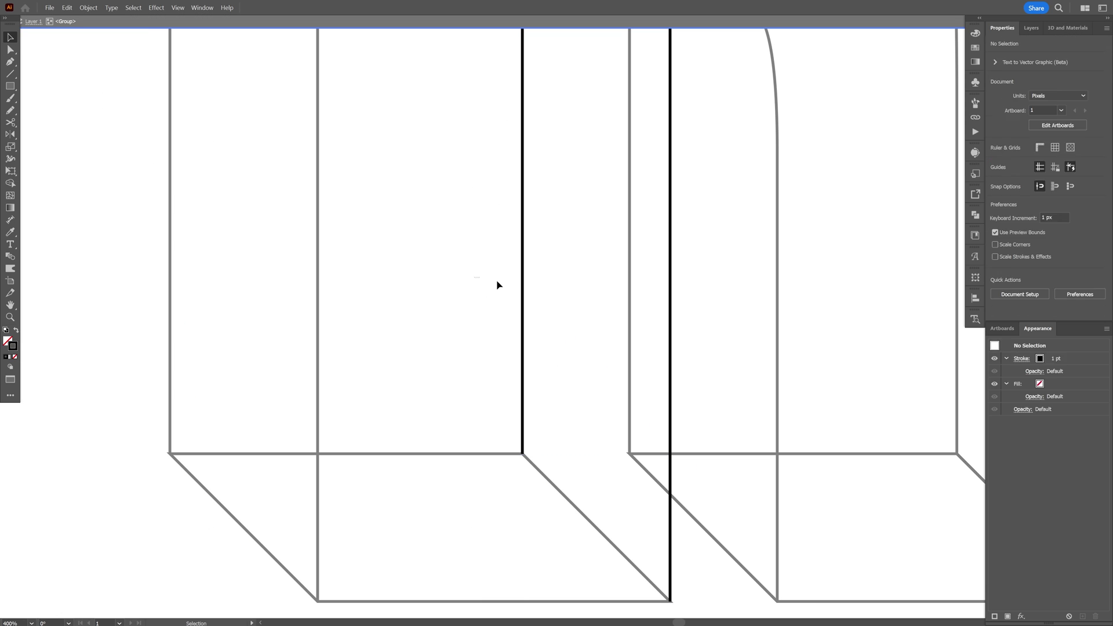
key("ctrl+j")
mouse_move(496, 285)
left_mouse_down()
mouse_move(684, 324)
mouse_move(621, 306)
left_mouse_up()
key("Escape")
scroll(600, 392, "down", 2)
scroll(614, 167, "up", 4)
key("ctrl+j")
key("shift+m")
scroll(671, 168, "down", 4)
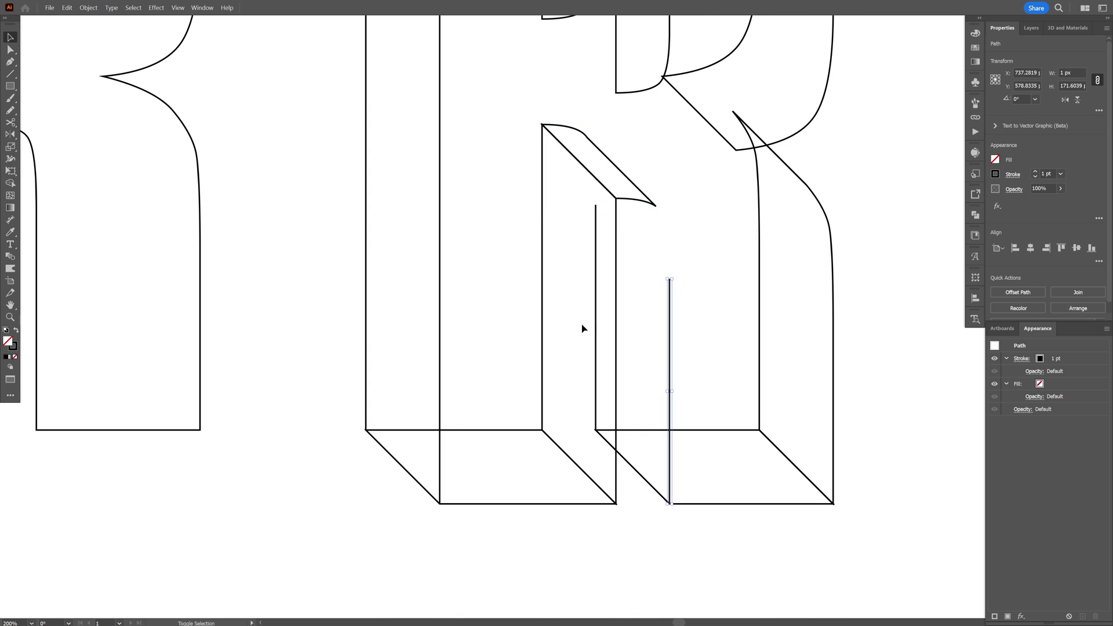
Delete the leftover vertical segments that belong to no extrusion face
scroll(551, 228, "up", 2)
left_click(445, 156)
left_click(592, 304, "shift")
key("Delete")
Close the counter's inner side face with a diagonal between the lower ends of its two vertical edges
key("p")
left_click(429, 135)
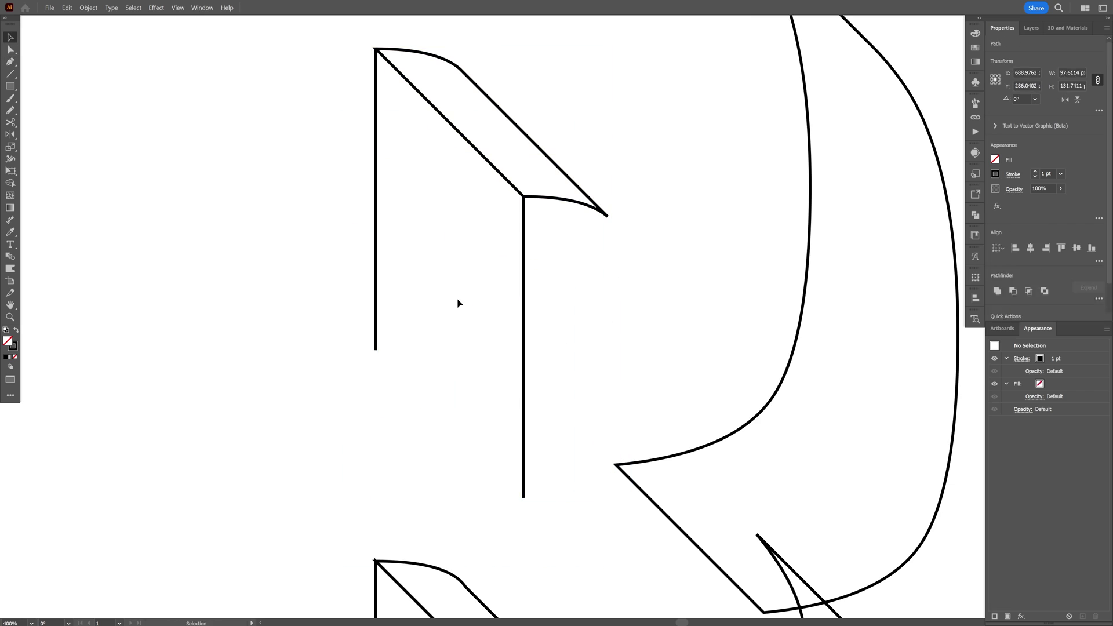
left_click(688, 333)
scroll(586, 256, "down", 3)
left_click_drag(596, 238, 602, 199)
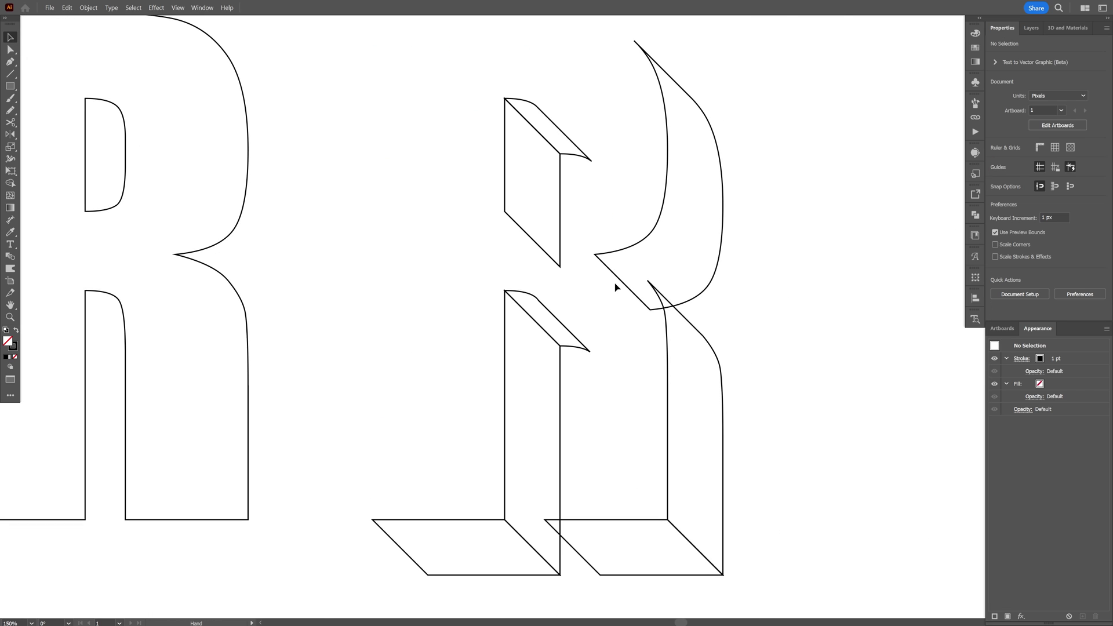
scroll(616, 331, "up", 1)
left_click_drag(619, 333, 616, 321)
scroll(616, 322, "down", 1)
scroll(616, 326, "down", 3)
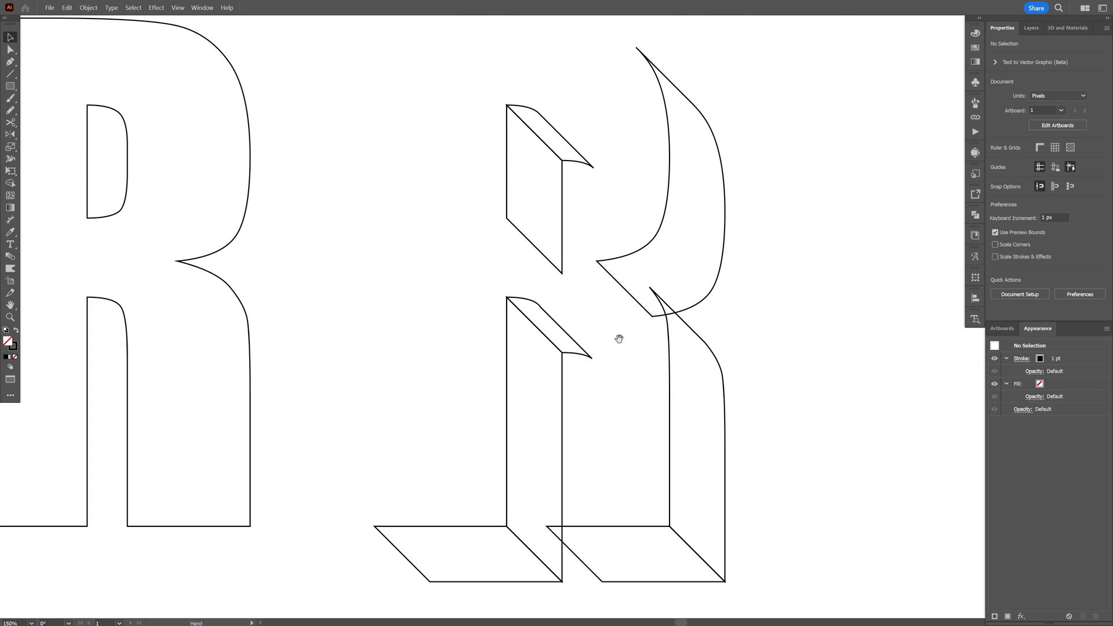
Select all the extrusion faces of the R and fill them with the orange-red swatch
left_click_drag(757, 510, 597, 260)
scroll(693, 294, "up", 3)
left_click_drag(693, 293, 686, 280)
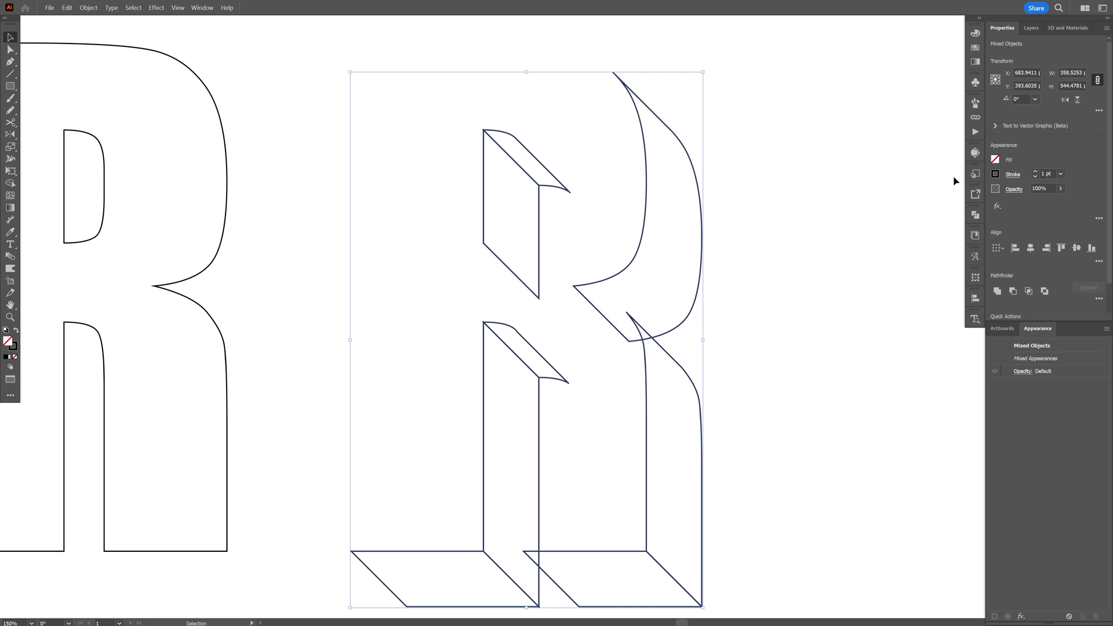
left_click(995, 160)
left_click(973, 199)
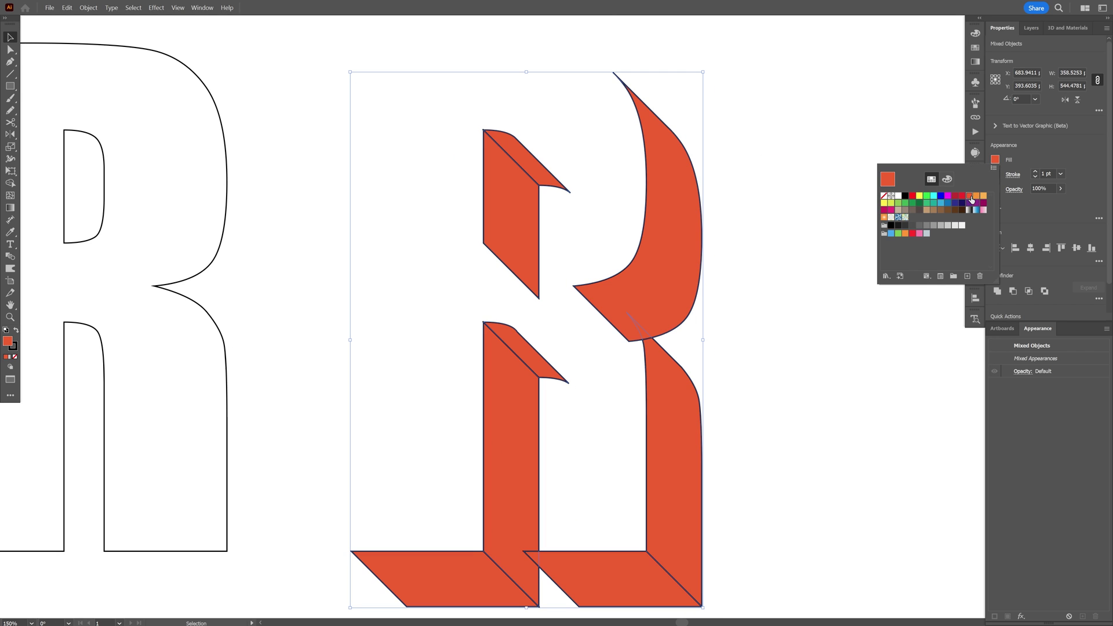
left_click(731, 353)
Group the right leg's side face with its foot face and bring the group to the front of the bowl
scroll(730, 353, "up", 3)
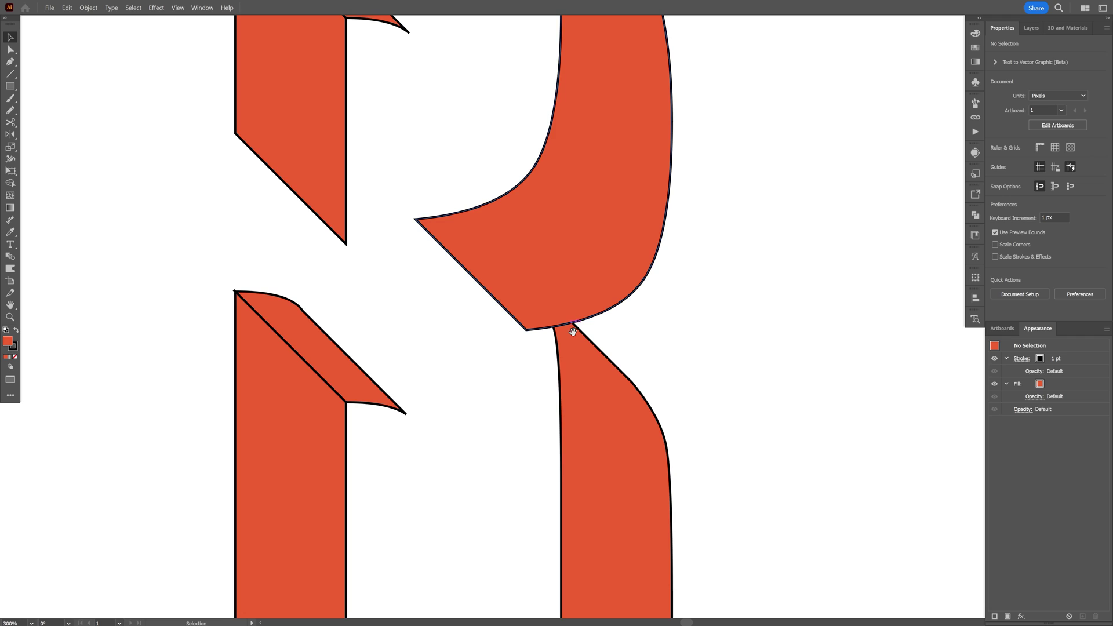
scroll(571, 327, "down", 2)
left_click(602, 298)
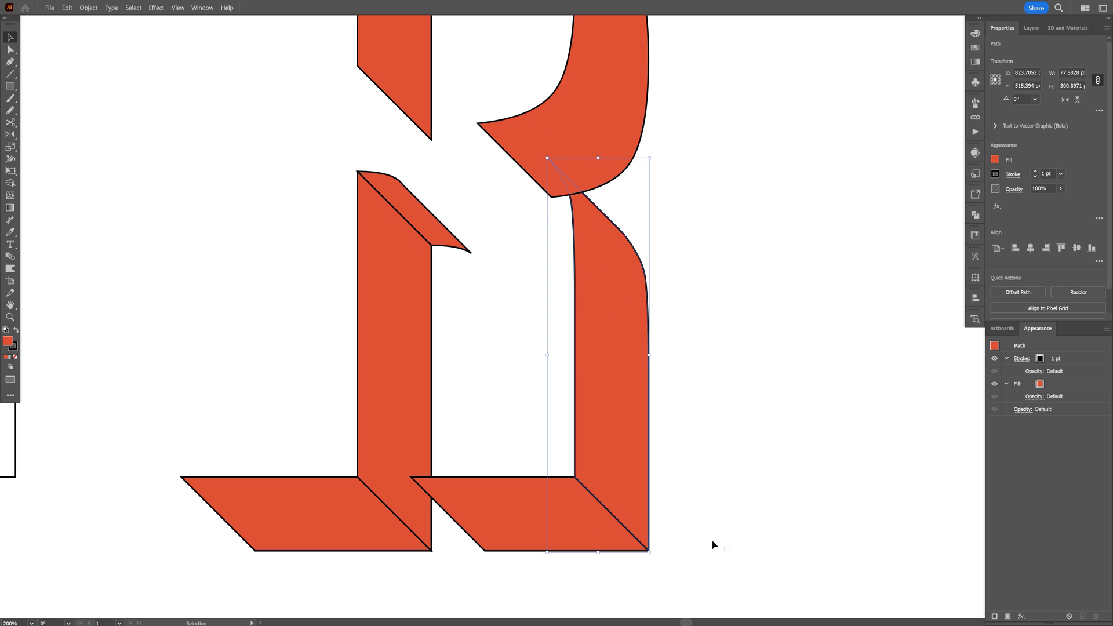
left_click_drag(523, 442, 524, 443)
right_click(594, 474)
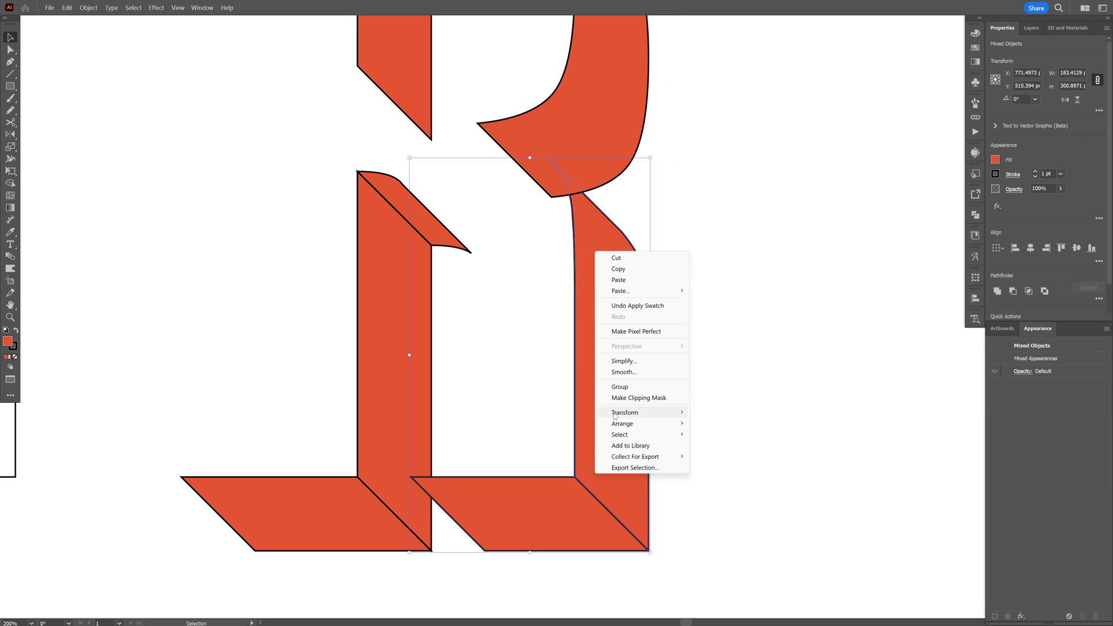
left_click(623, 387)
right_click(658, 422)
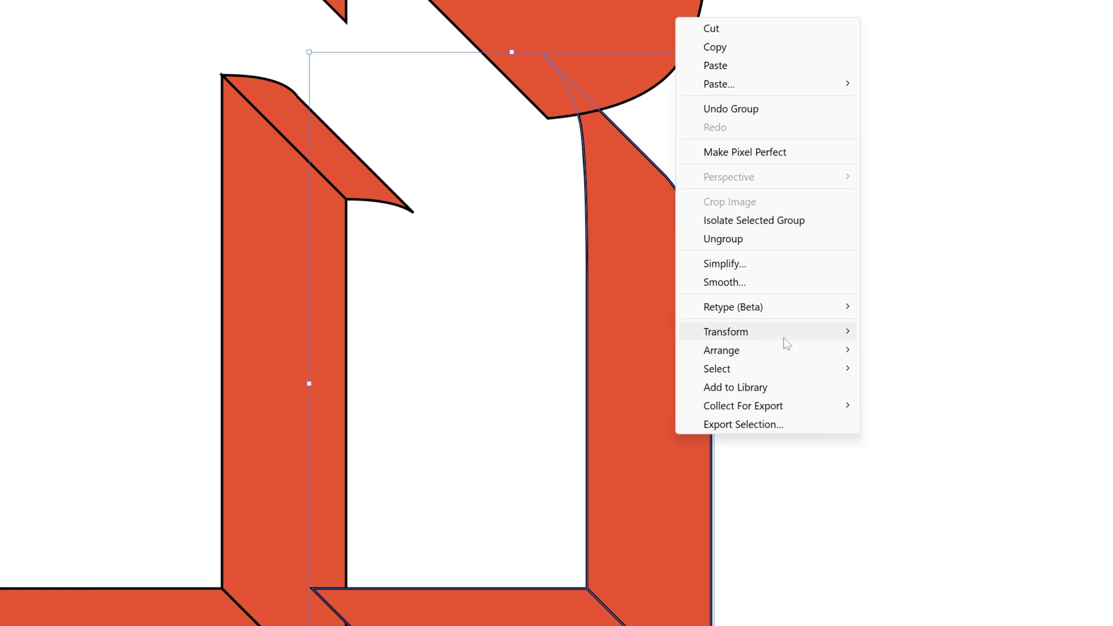
mouse_move(784, 352)
left_click(911, 350)
left_click(911, 349)
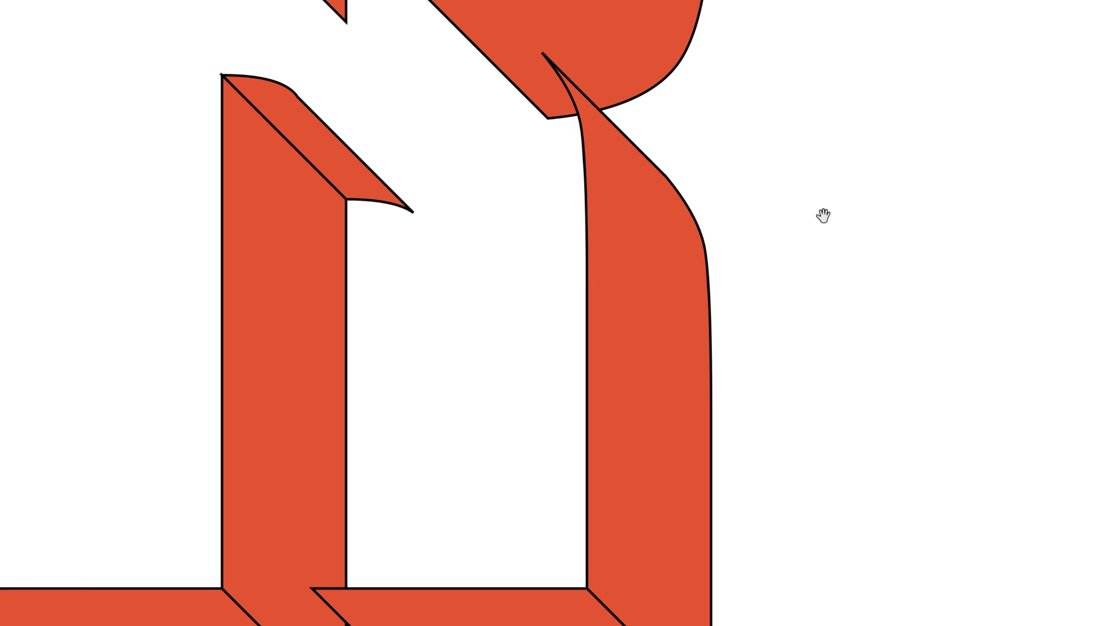
Select all the orange-red faces and apply the rough charcoal-style art brush to their strokes
key("ctrl+0")
scroll(637, 369, "up", 1)
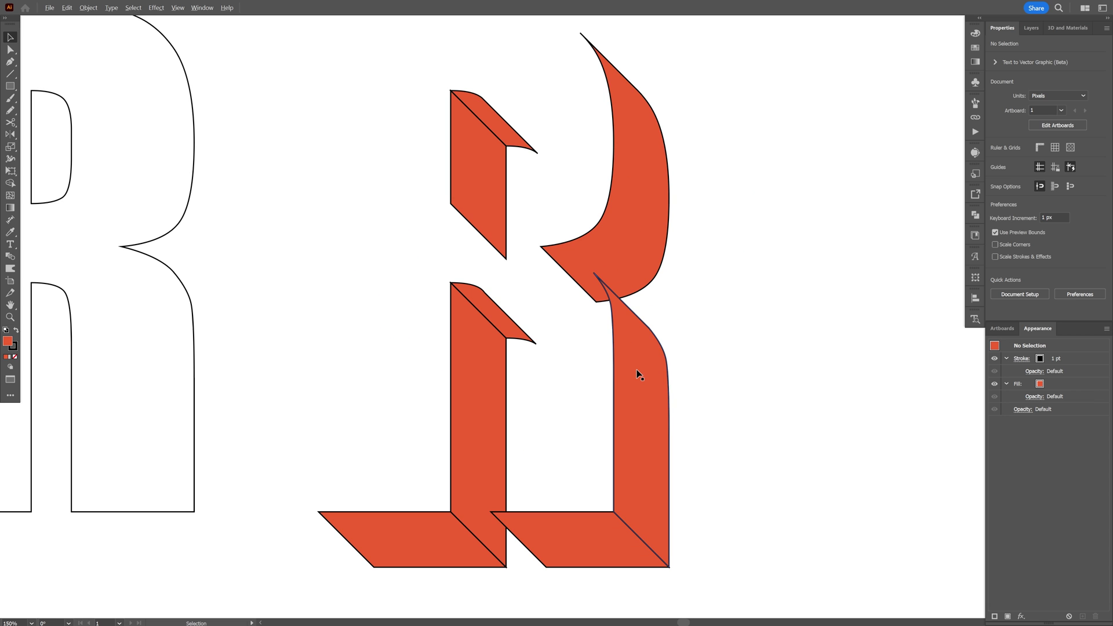
key("space")
left_click_drag(683, 320, 682, 327)
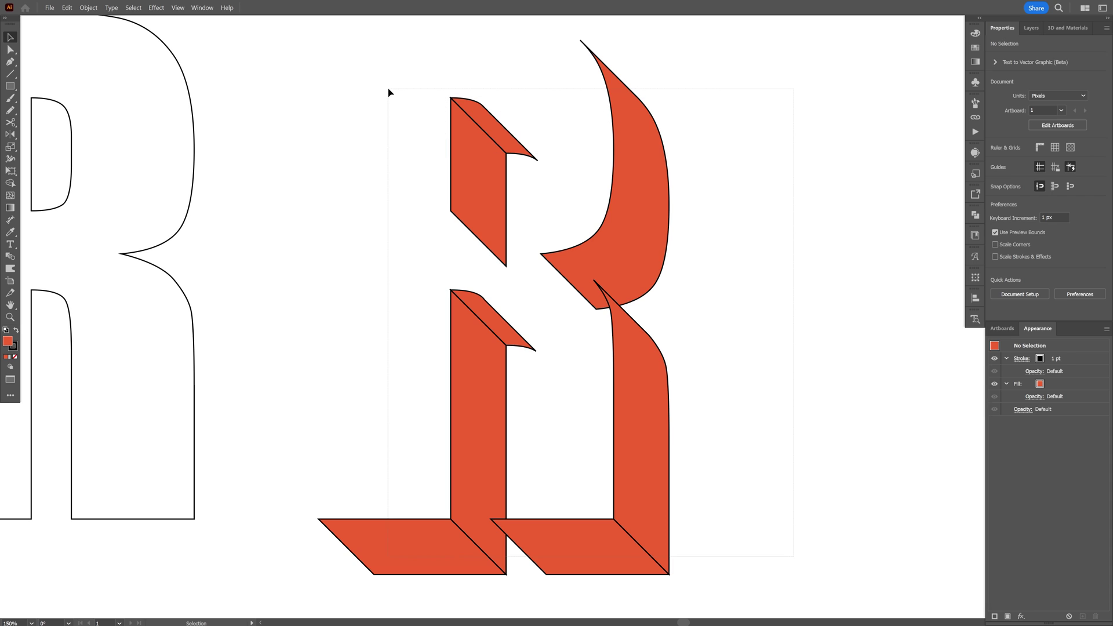
key("ctrl+a")
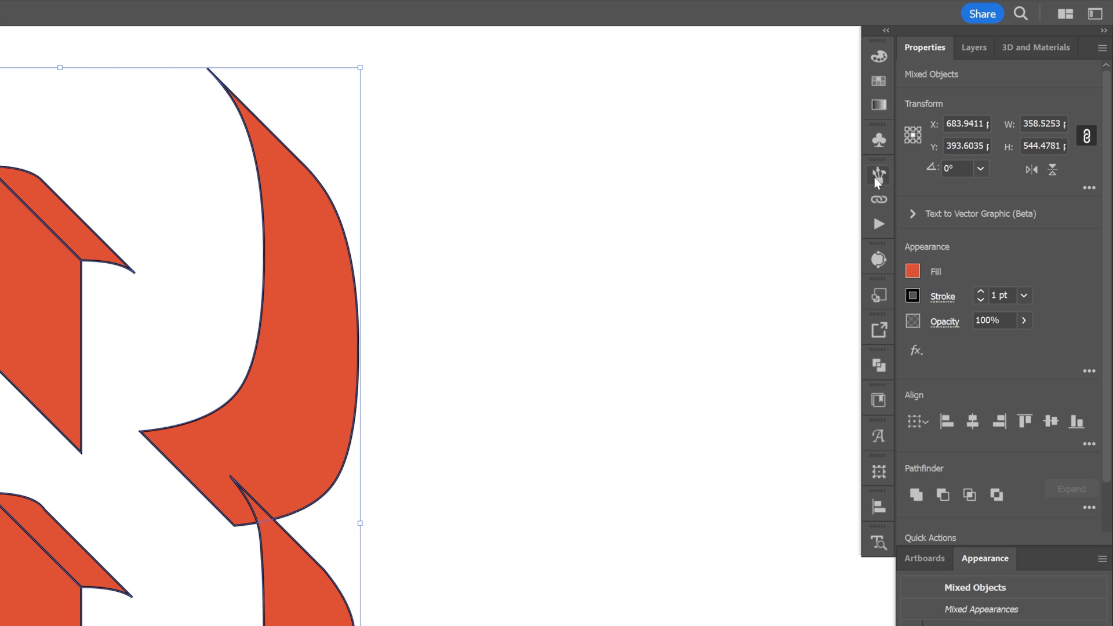
left_click(975, 104)
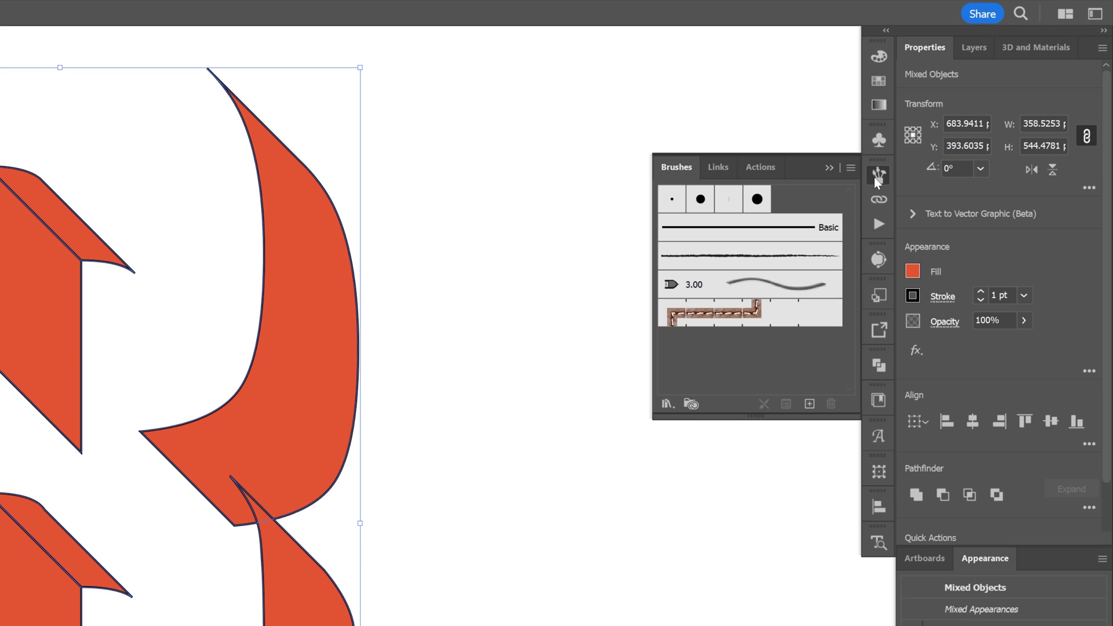
left_click(708, 256)
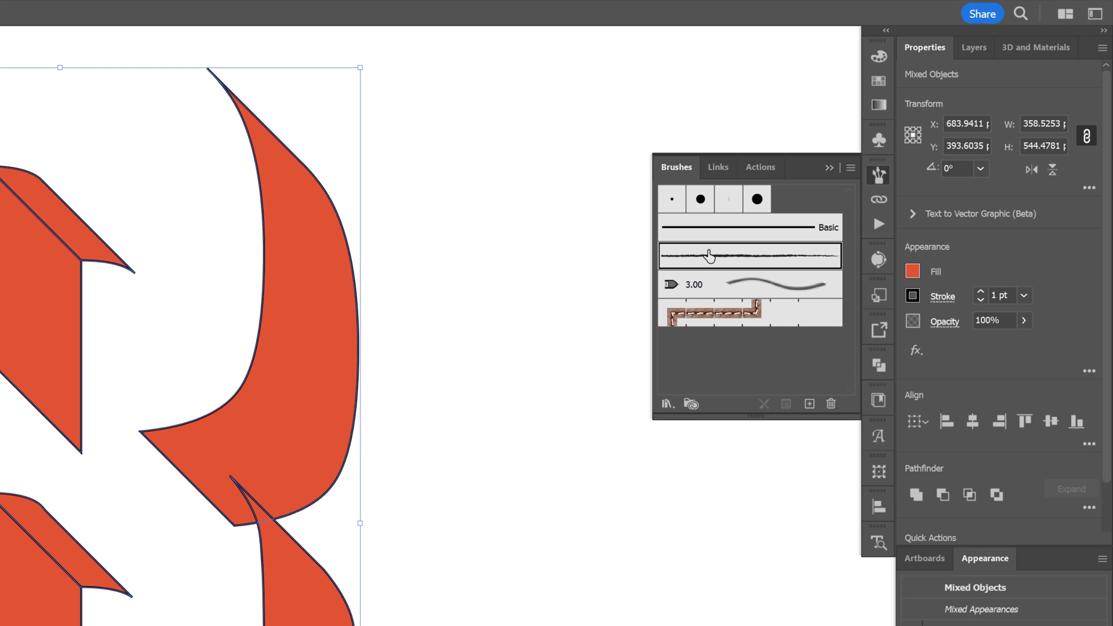
Set the stroke weight of the brushed faces to 4 pt and deselect them
scroll(211, 447, "up", 4)
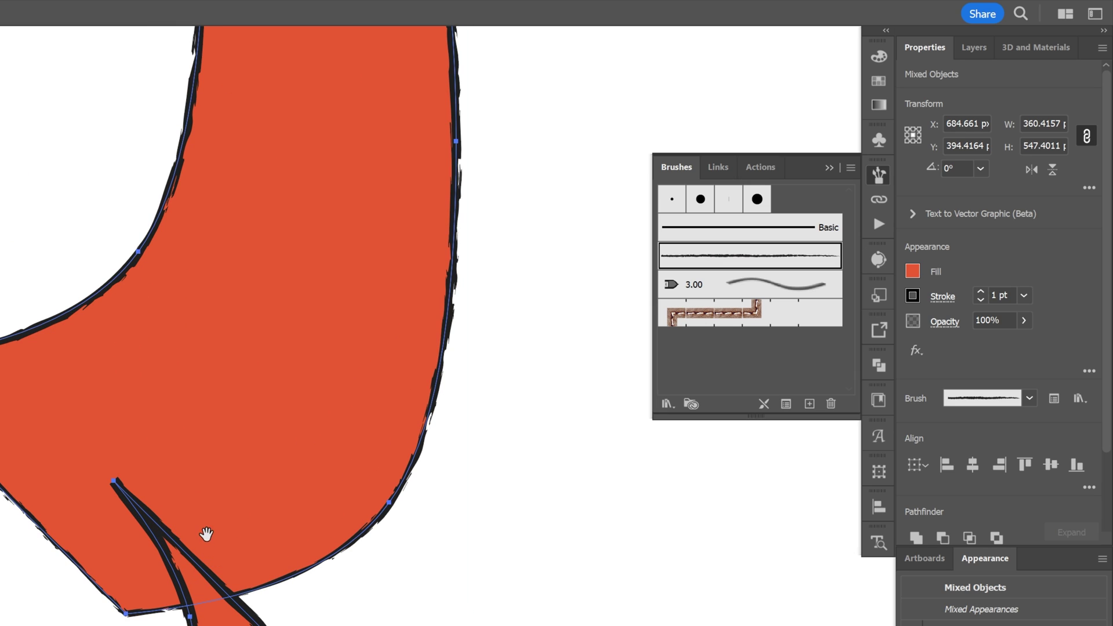
left_click_drag(206, 534, 204, 625)
scroll(568, 396, "down", 1)
scroll(601, 363, "down", 1)
left_click_drag(658, 380, 649, 321)
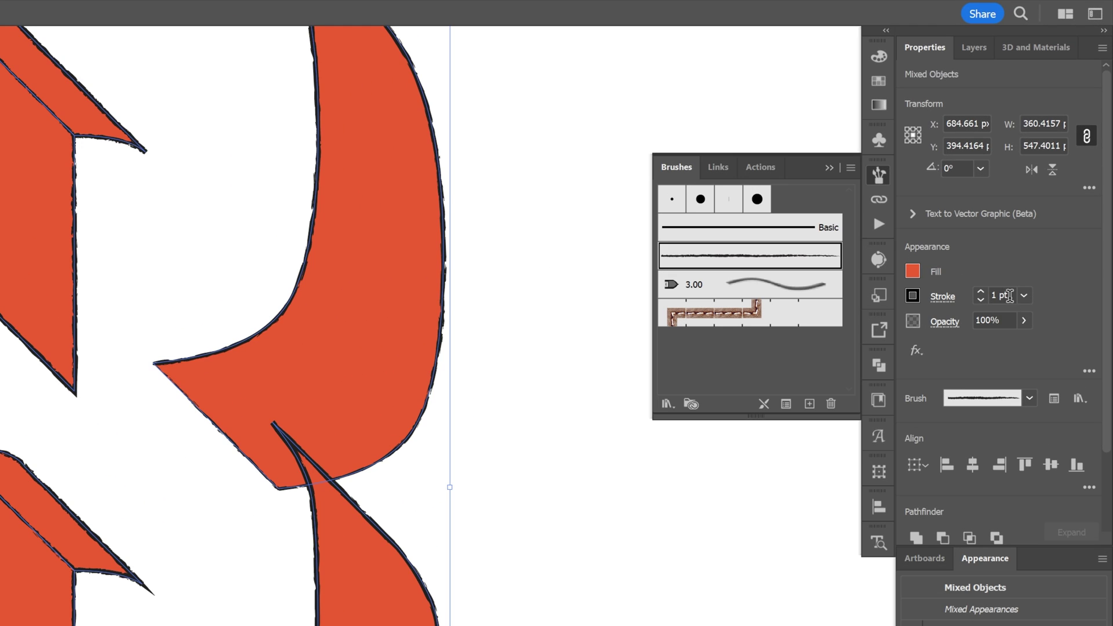
scroll(1051, 173, "up", 2)
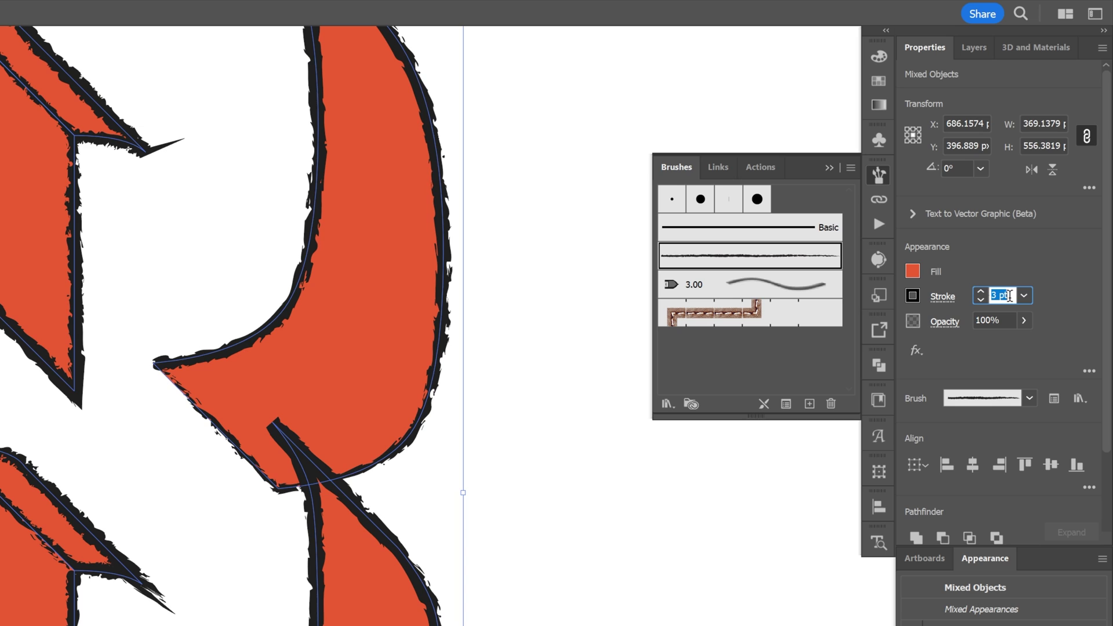
scroll(1009, 295, "up", 1)
scroll(740, 390, "down", 2)
left_click(740, 390)
Select all the orange-red faces and set their stroke's miter limit to 1 with round join corners
scroll(666, 348, "up", 1)
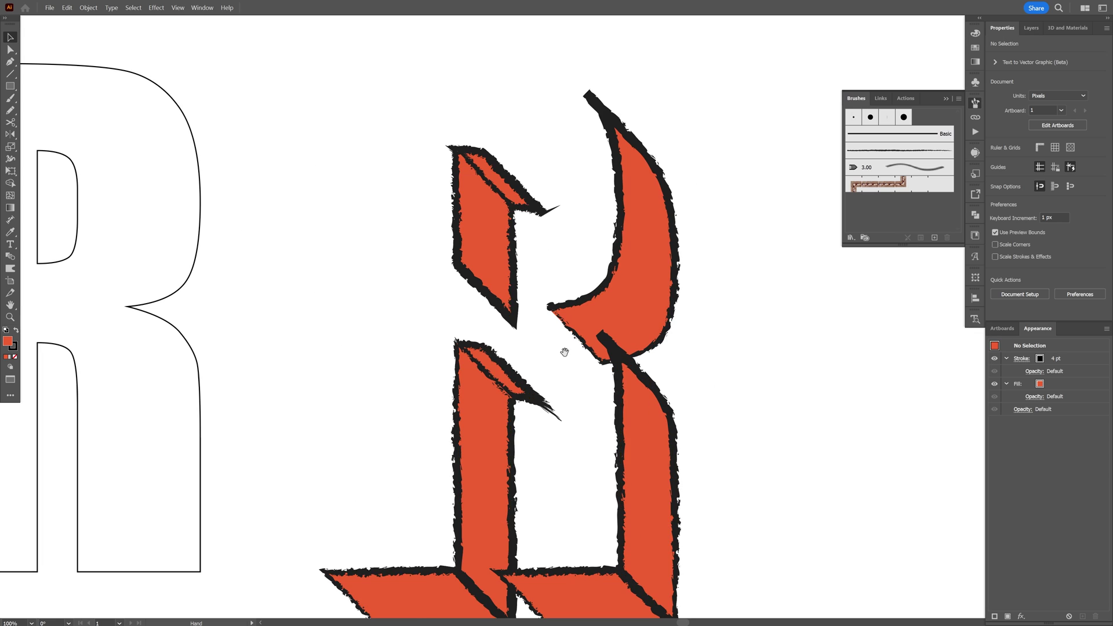
scroll(564, 352, "up", 5)
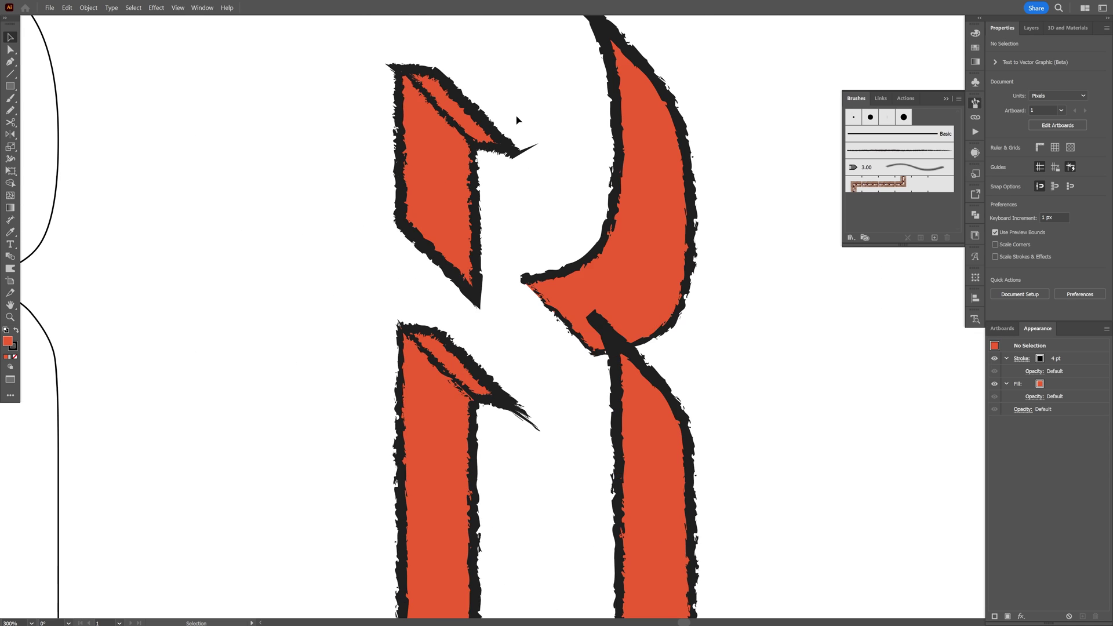
scroll(516, 120, "down", 2)
scroll(504, 231, "up", 1)
key("ctrl+a")
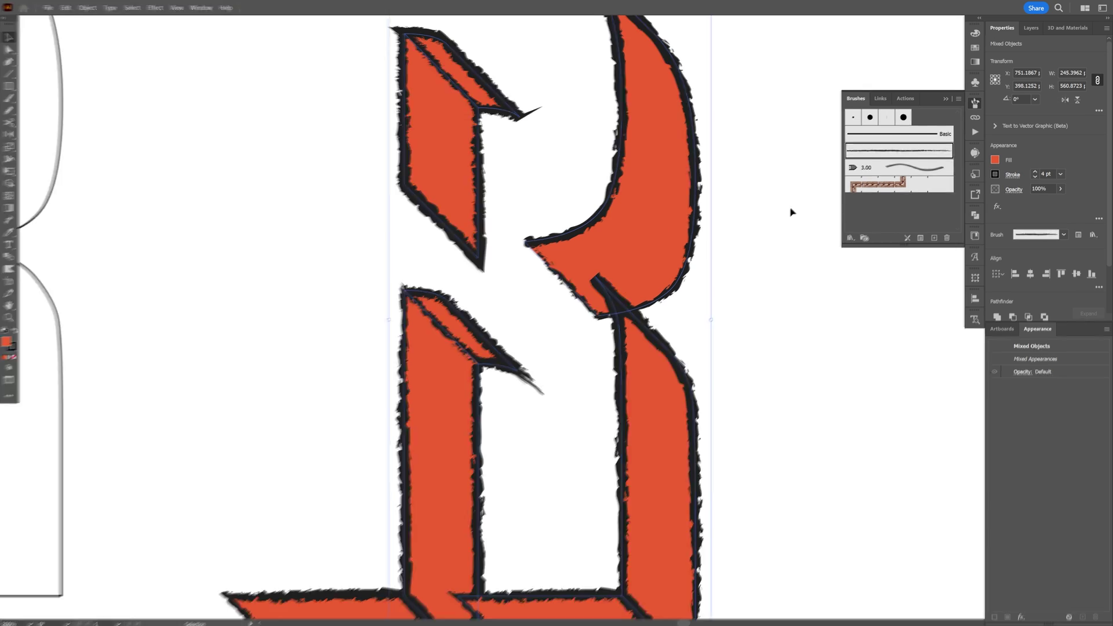
left_click(947, 300)
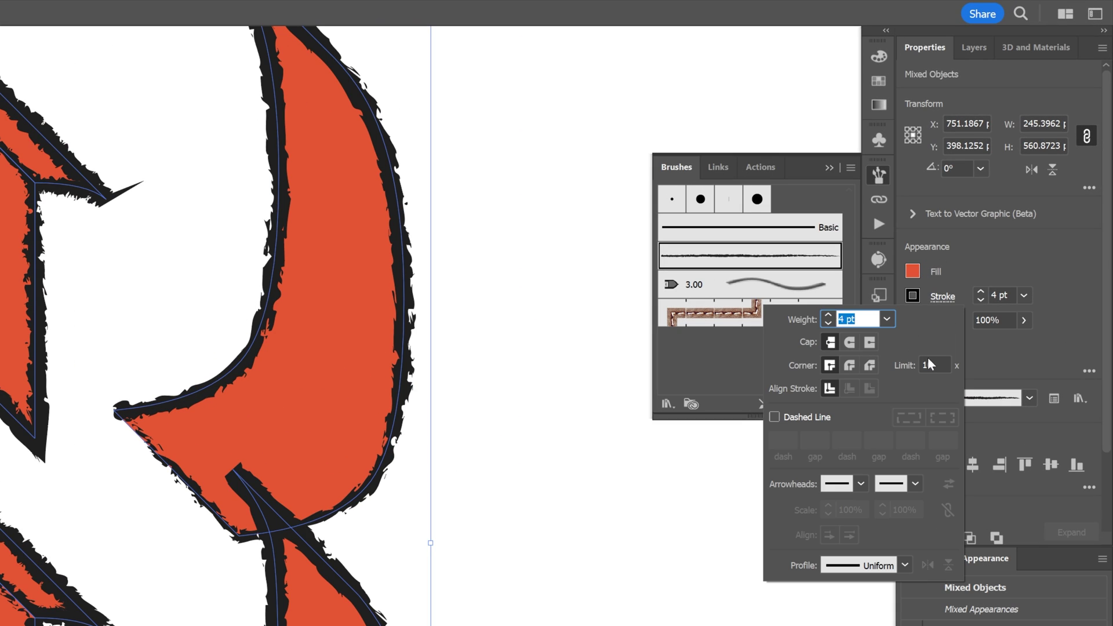
type("1")
key("Return")
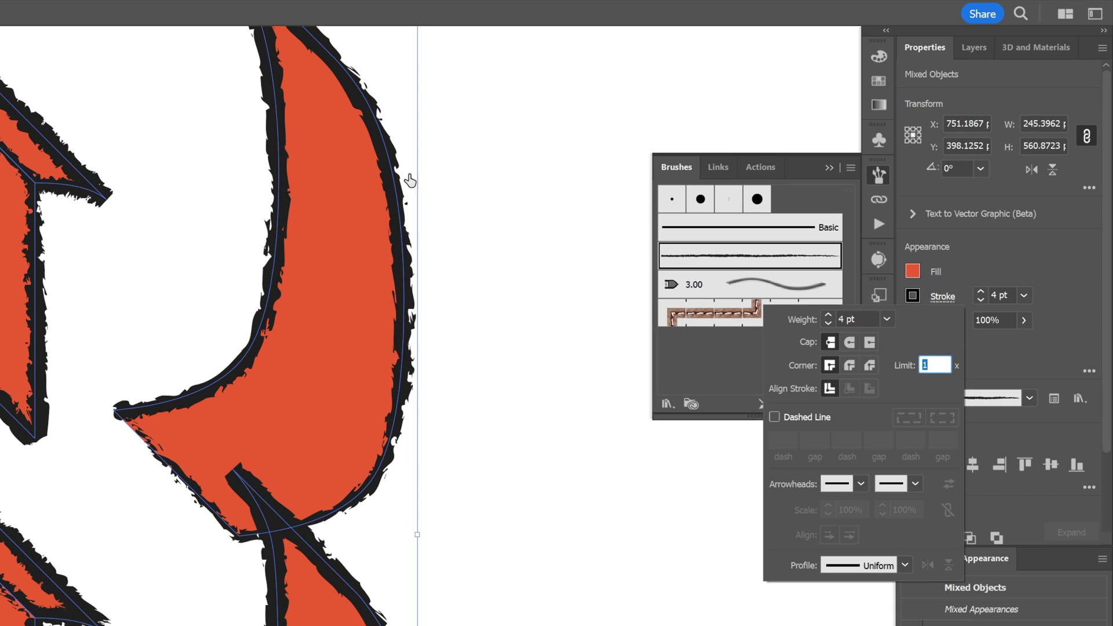
left_click(849, 366)
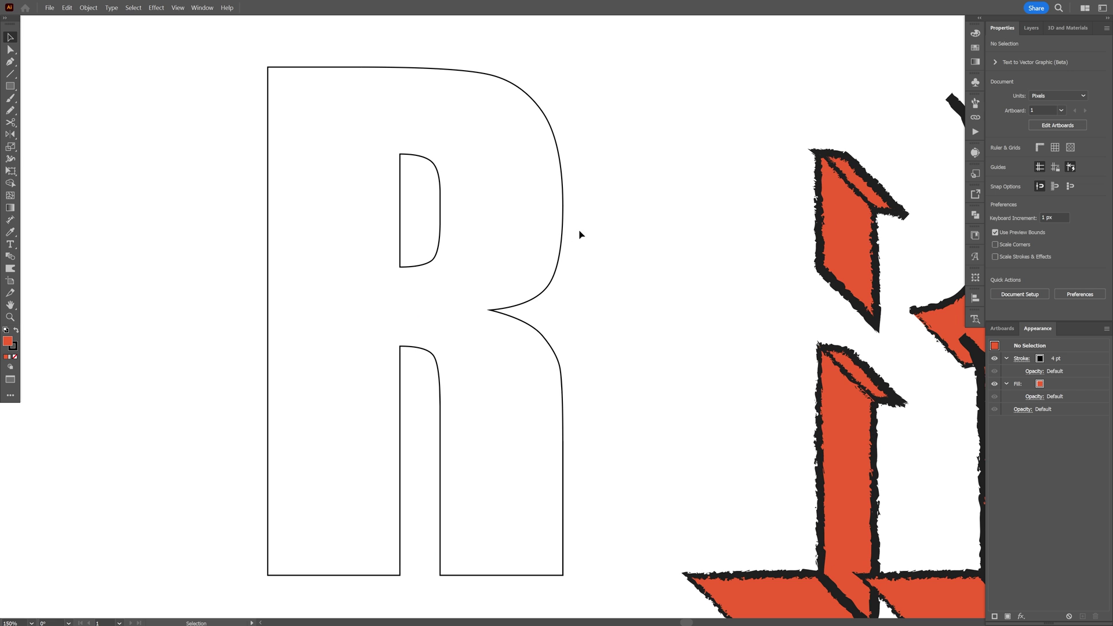
Duplicate the R outline to the left of the original, keeping the copy level with it
key("ctrl+minus")
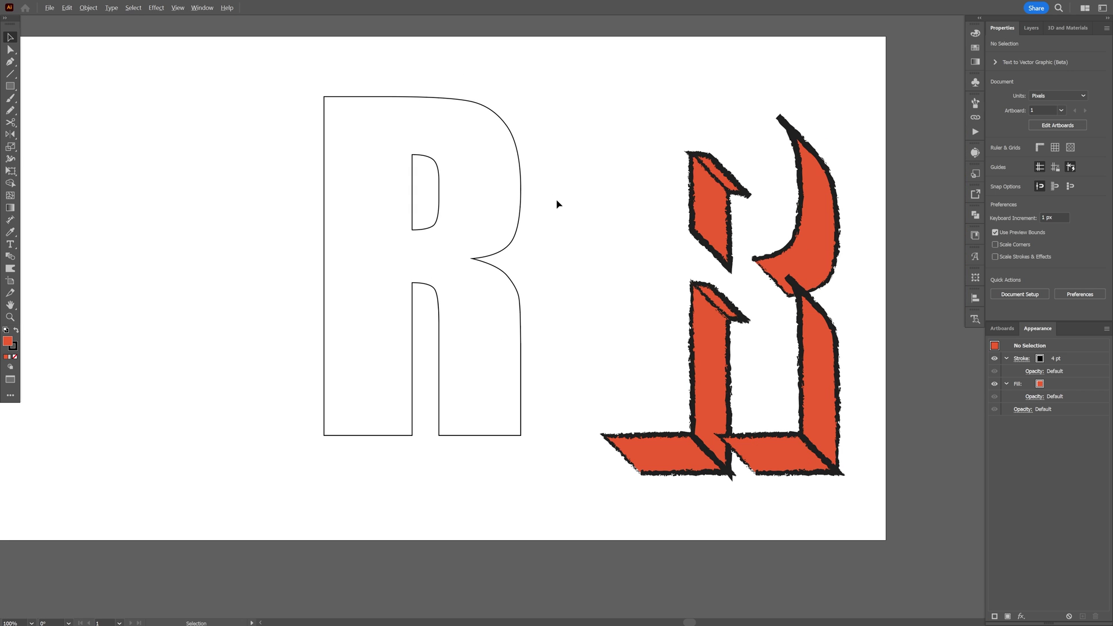
left_click(523, 240)
left_click_drag(517, 232, 264, 240)
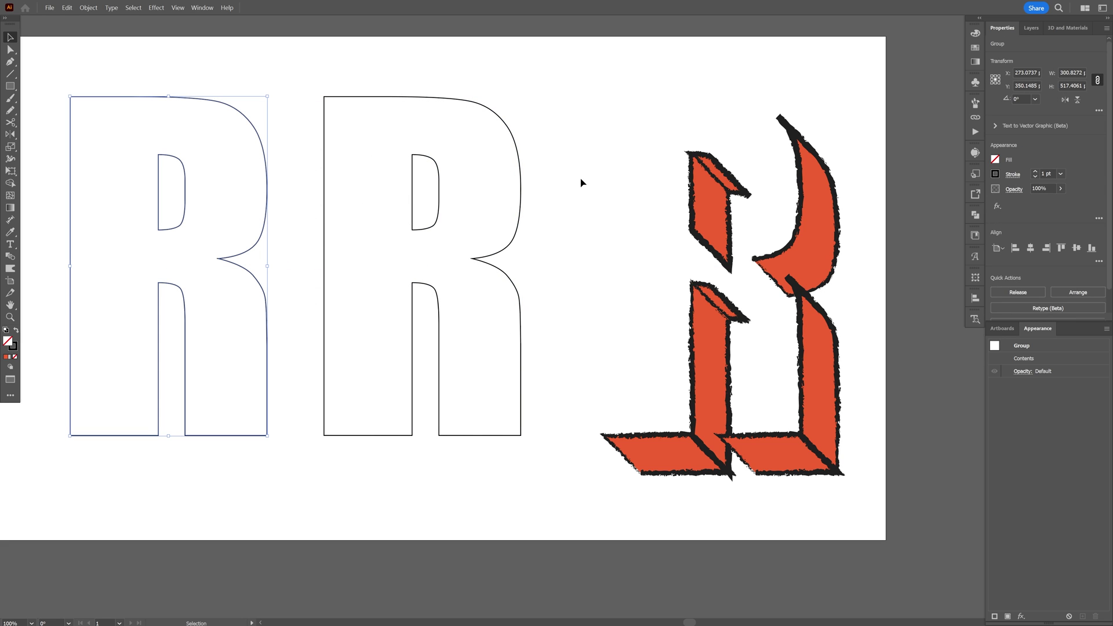
Swap the original R outline's stroke for a fill and color it with the orange-red swatch
left_click(483, 242)
key("ctrl+plus")
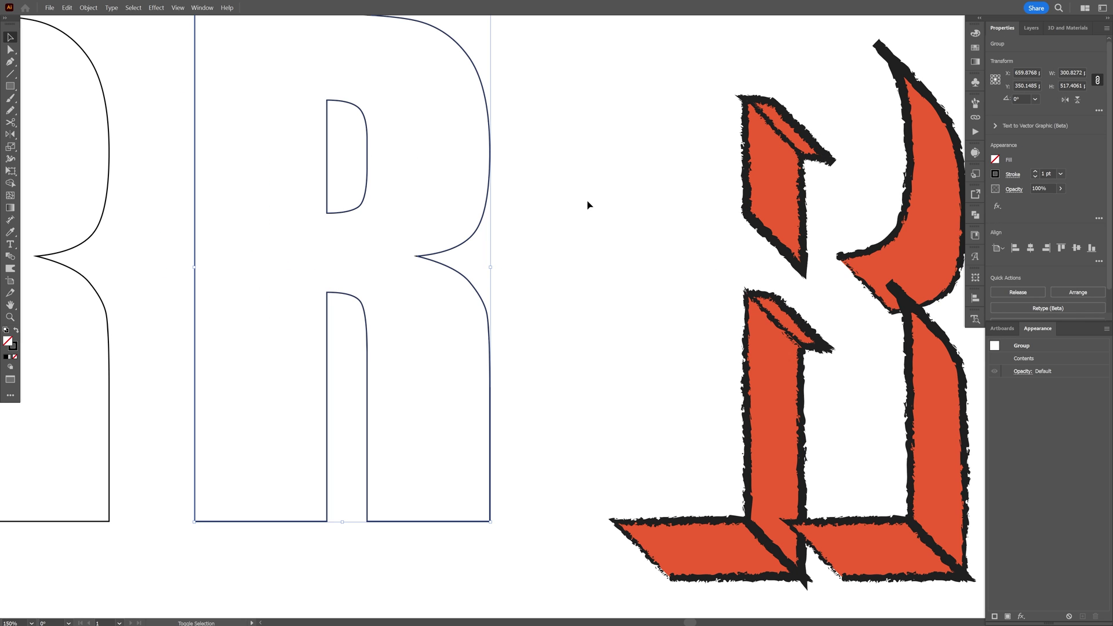
key("shift+x")
scroll(590, 205, "right", 1)
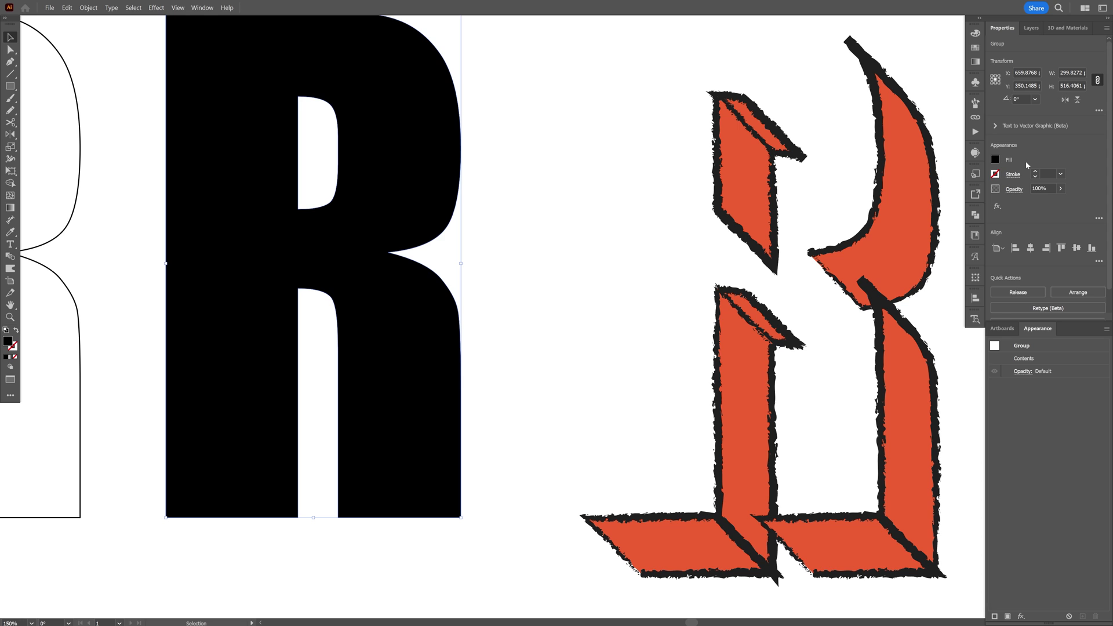
left_click(995, 160)
left_click(888, 179)
Move the filled R onto the extrusion faces as the front face and bring it to the front
left_click_drag(435, 182, 853, 215)
right_click(829, 204)
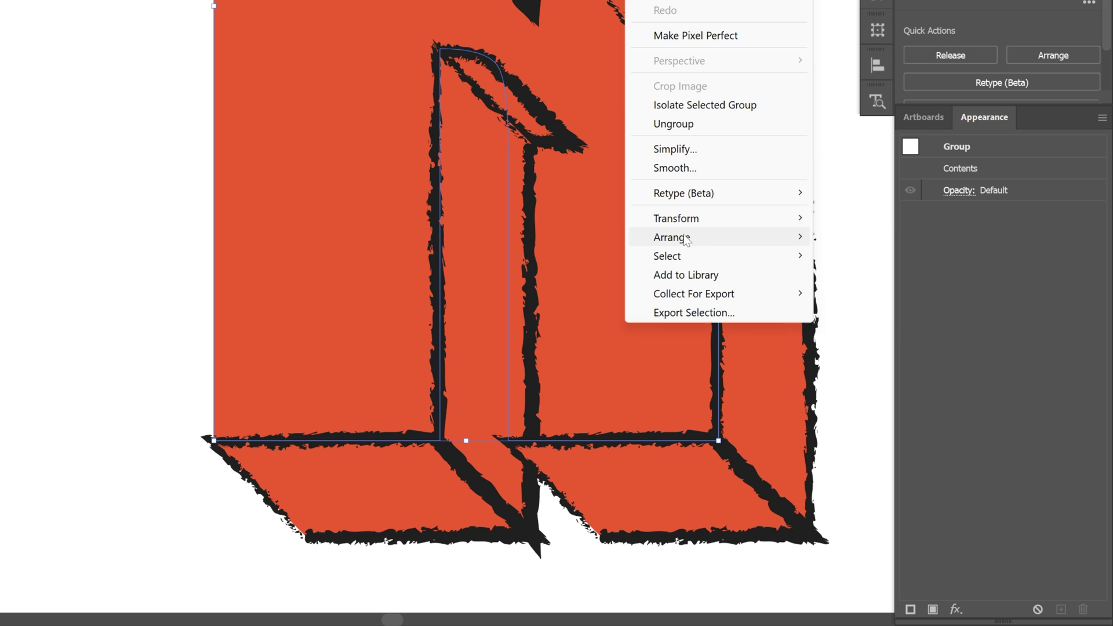
mouse_move(861, 398)
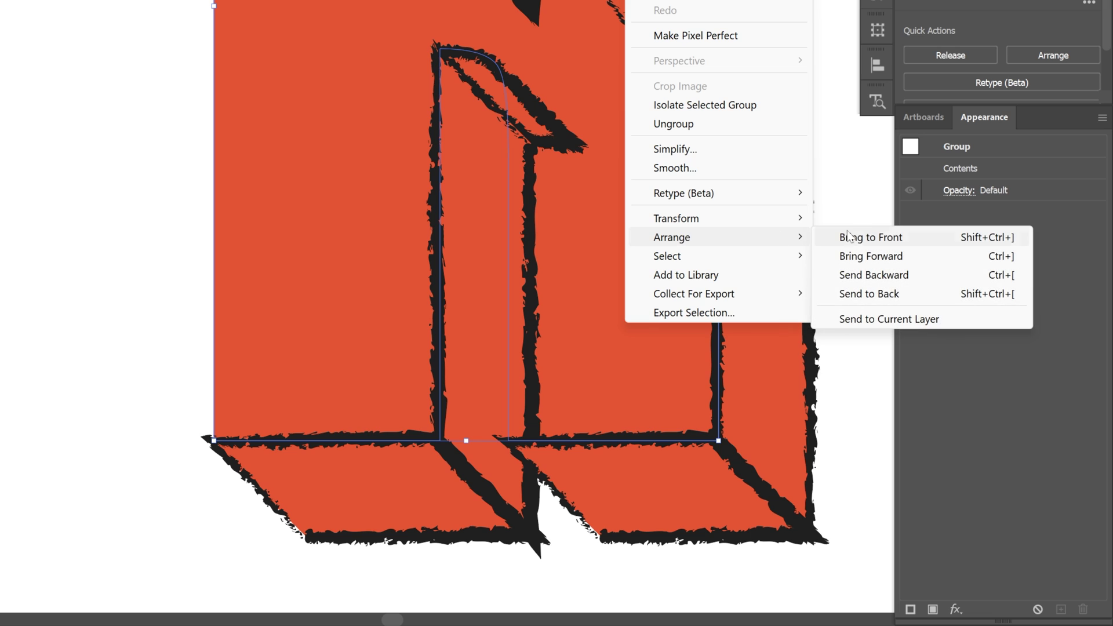
left_click(971, 399)
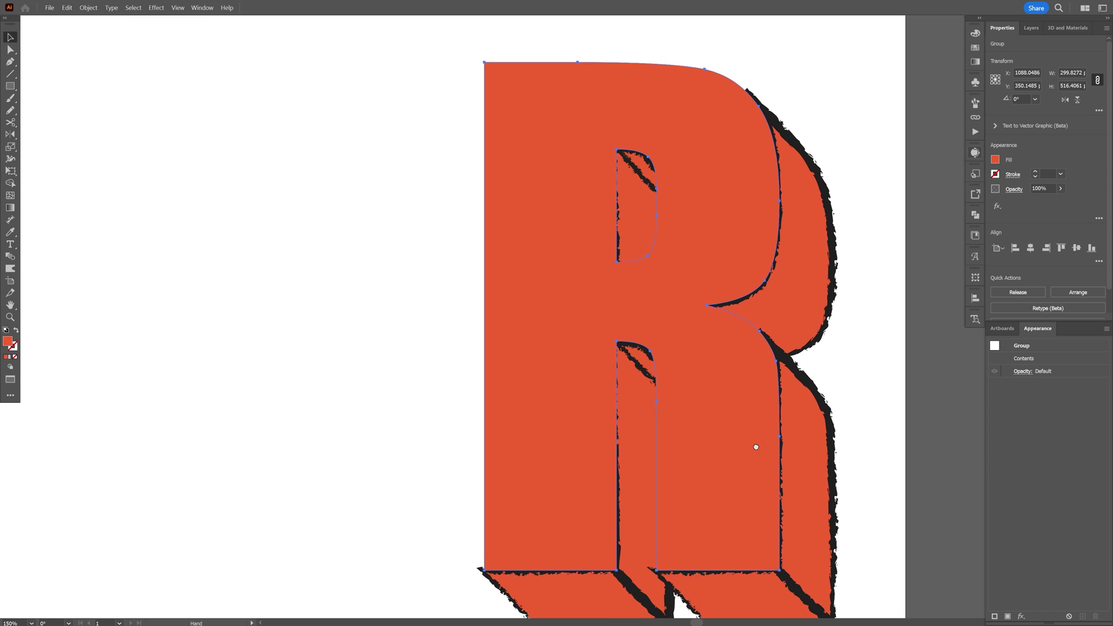
Duplicate the remaining unfilled R outline into the empty space between it and the 3D letter
left_click_drag(745, 404, 742, 402)
scroll(330, 306, "up", 1)
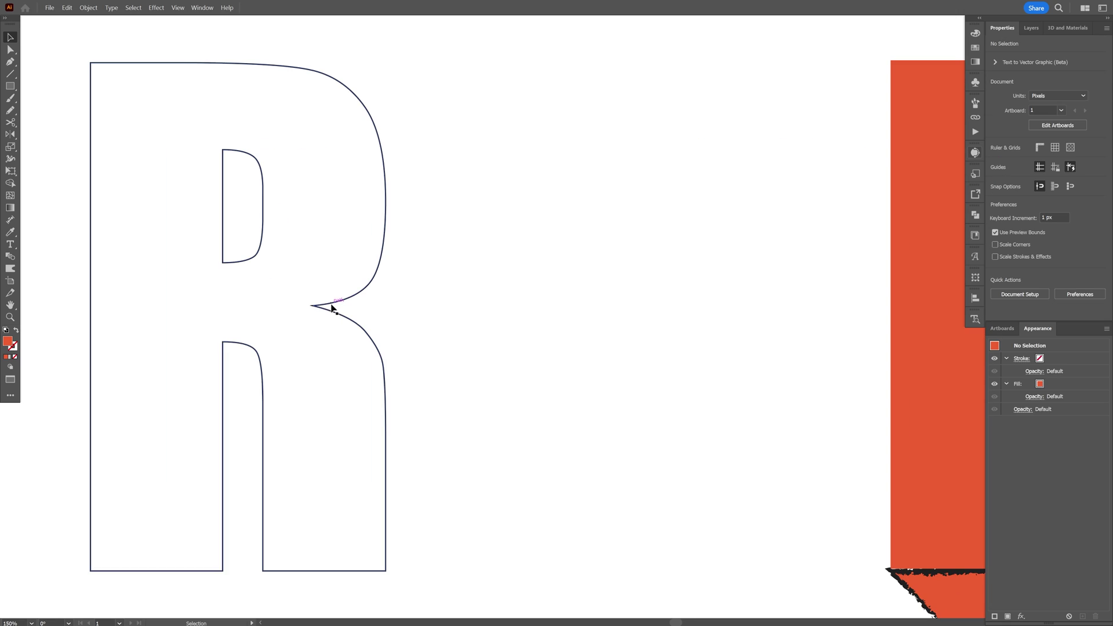
left_click(363, 331)
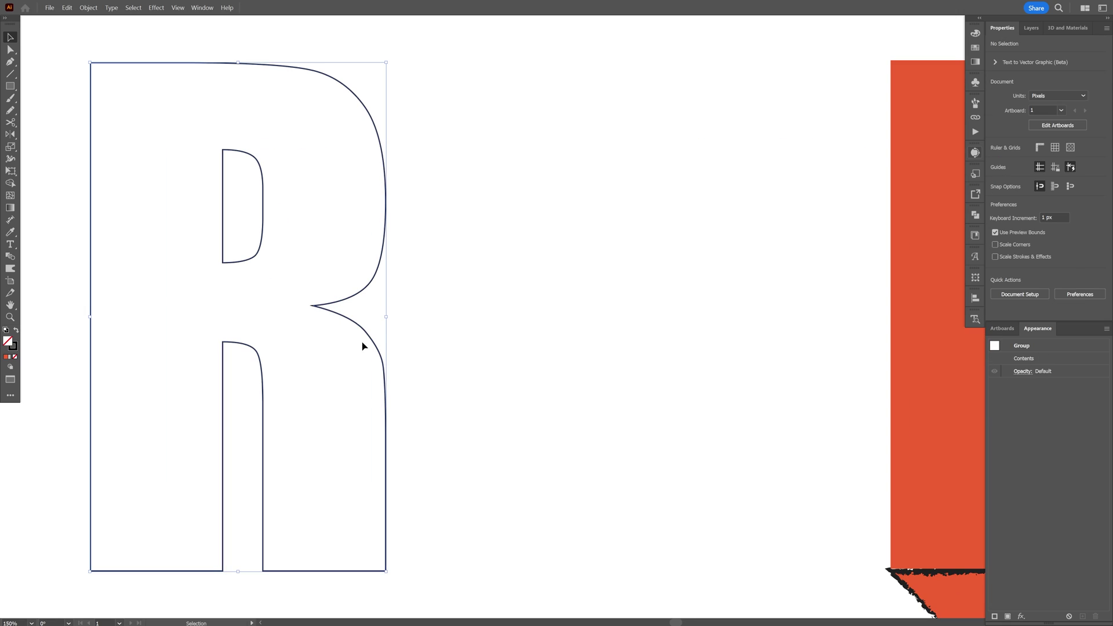
left_click_drag(369, 338, 764, 339)
Apply the rough charcoal-style art brush to the copied outline, with a 4 pt stroke and round join corners
scroll(667, 313, "right", 5)
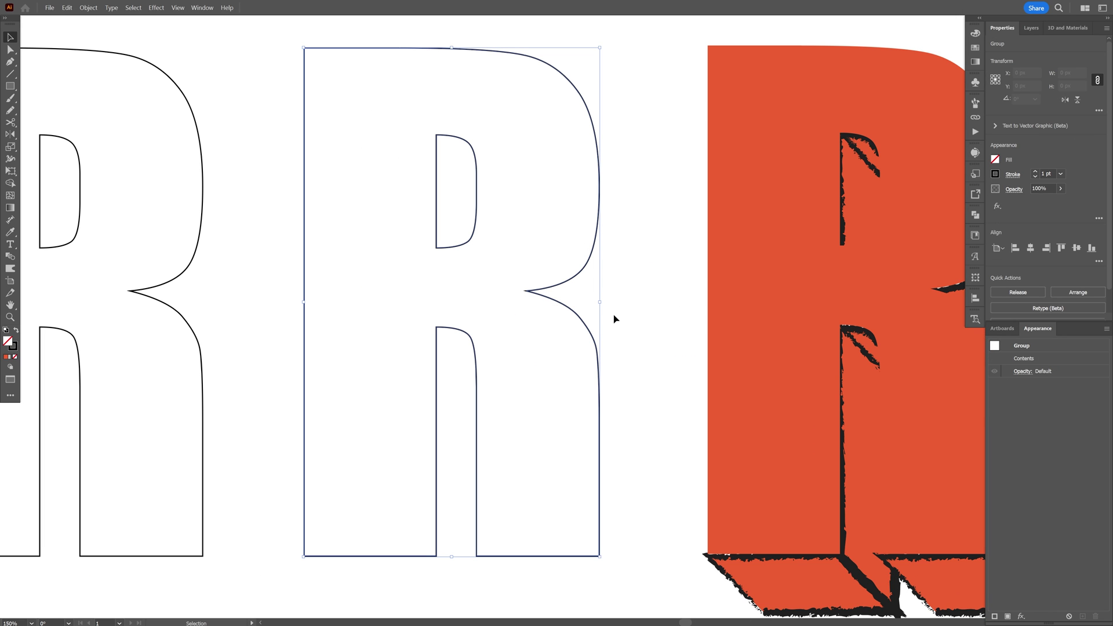
left_click(975, 103)
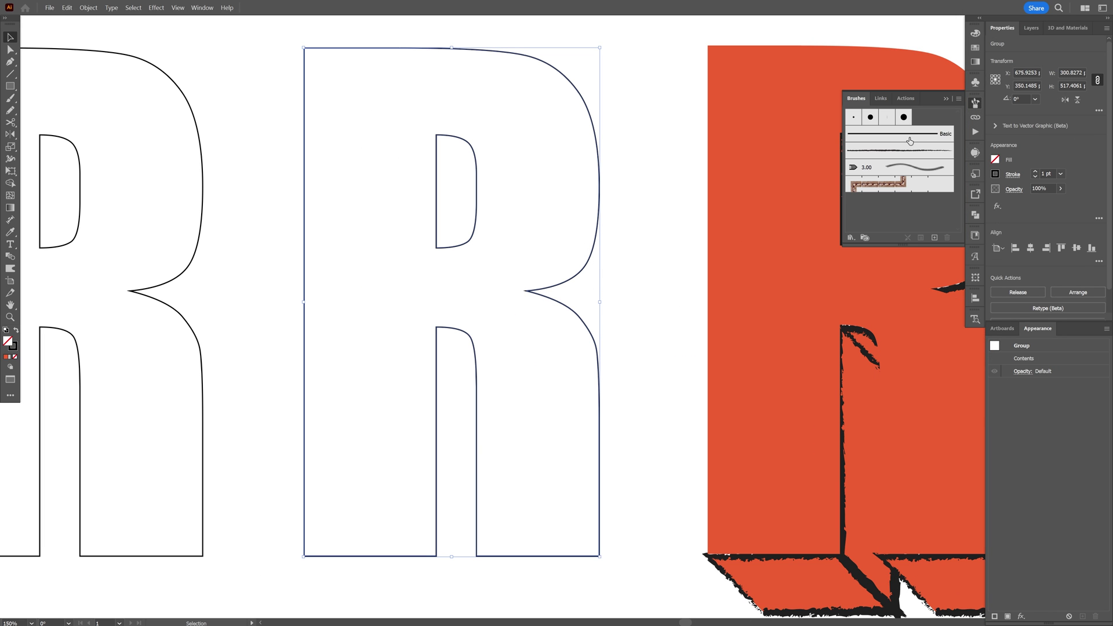
left_click(877, 152)
scroll(1049, 174, "up", 3)
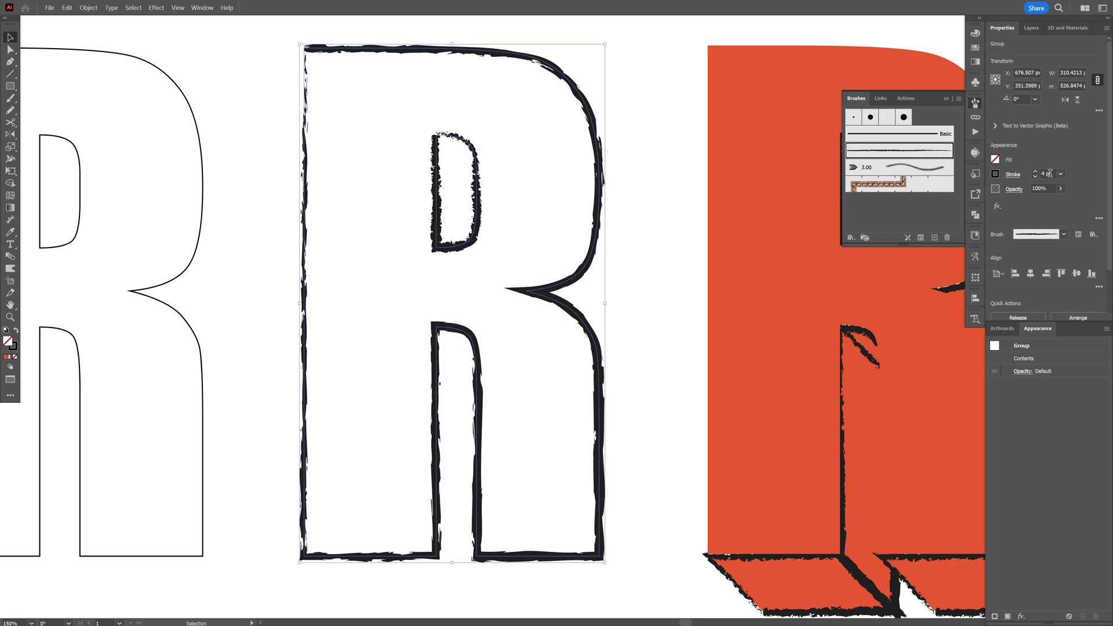
left_click(1013, 175)
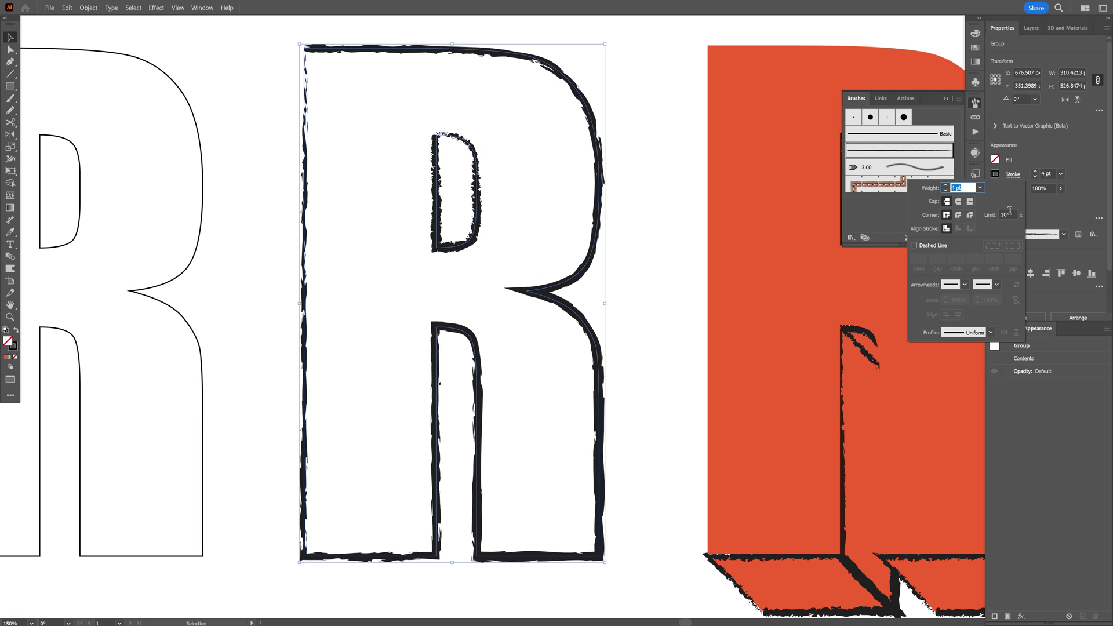
left_click(959, 218)
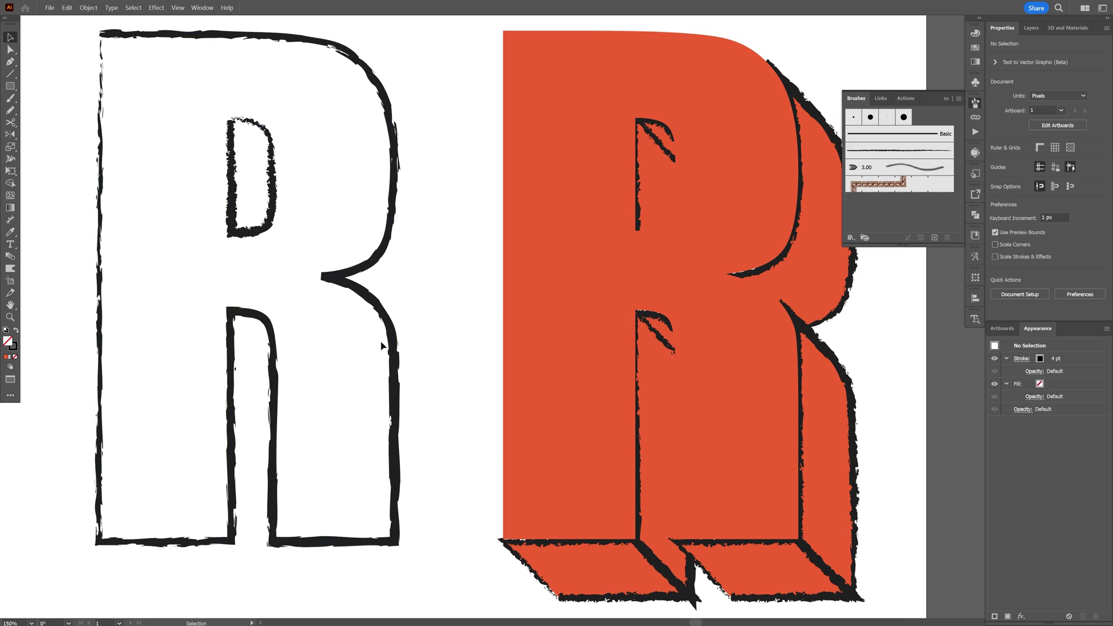
Bring the brushed outline to the front and align it over the orange-red front face of the 3D letter
left_click_drag(394, 341, 692, 371)
right_click(394, 363)
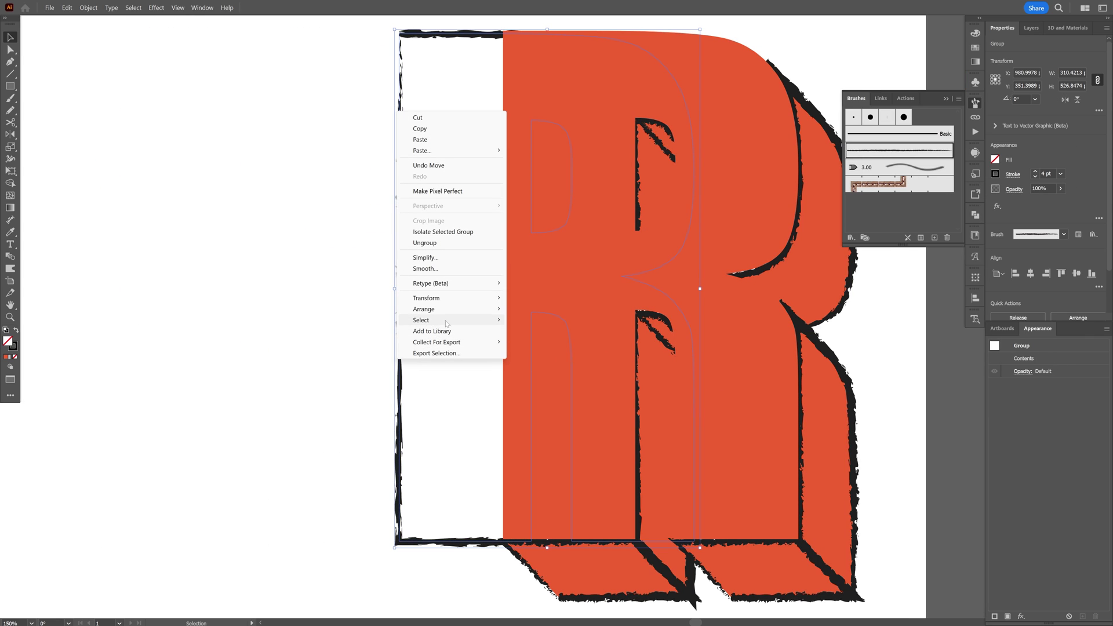
mouse_move(462, 315)
left_click(535, 311)
left_click_drag(400, 355, 505, 357)
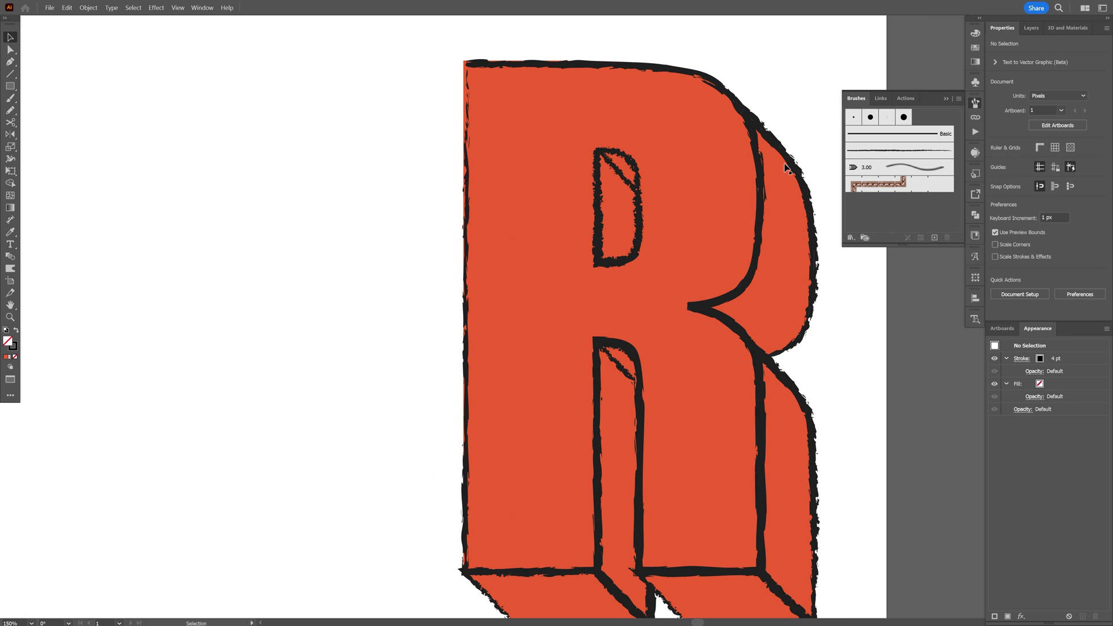
left_click(946, 98)
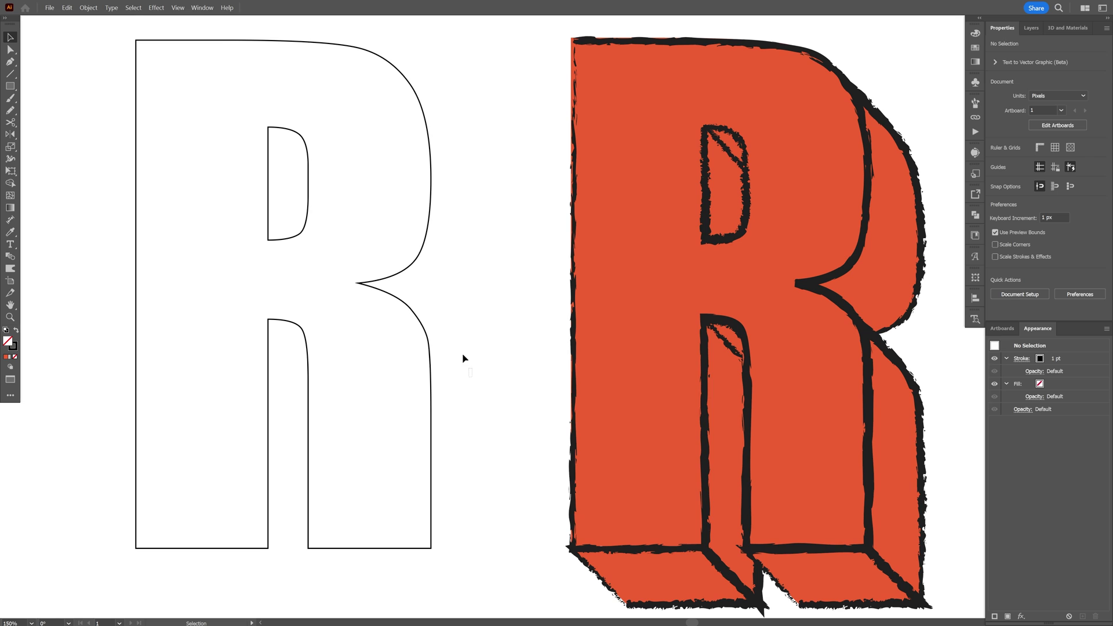
Apply the rough charcoal-style art brush to the remaining plain R outline and increase its stroke weight well beyond 1 pt
left_click(389, 232)
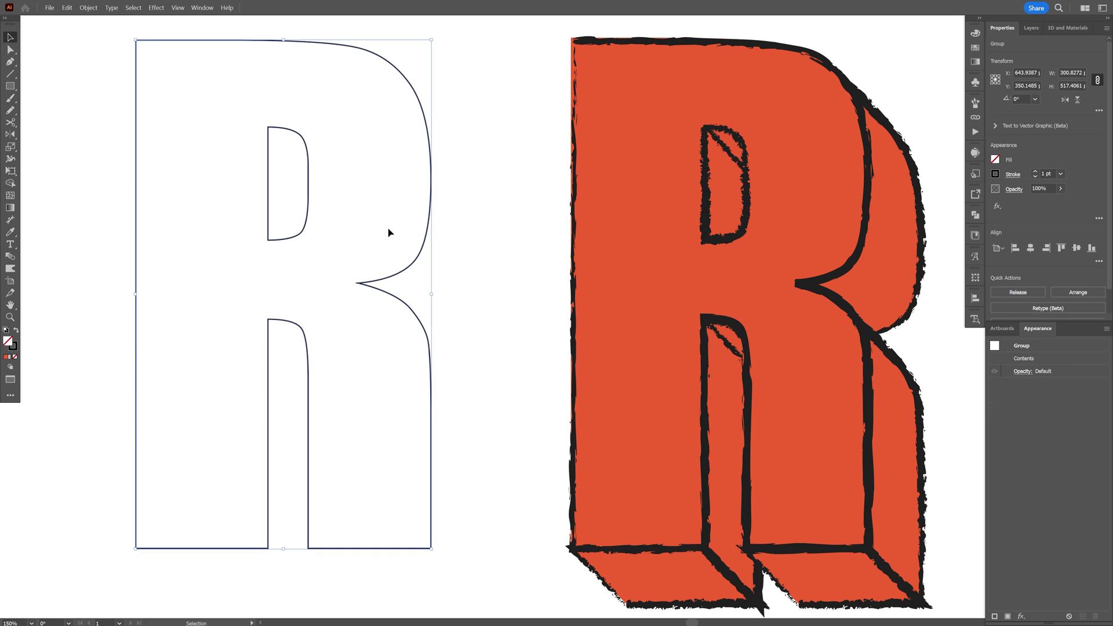
left_click(1034, 171)
left_click(1035, 171)
left_click(1034, 171)
left_click(974, 103)
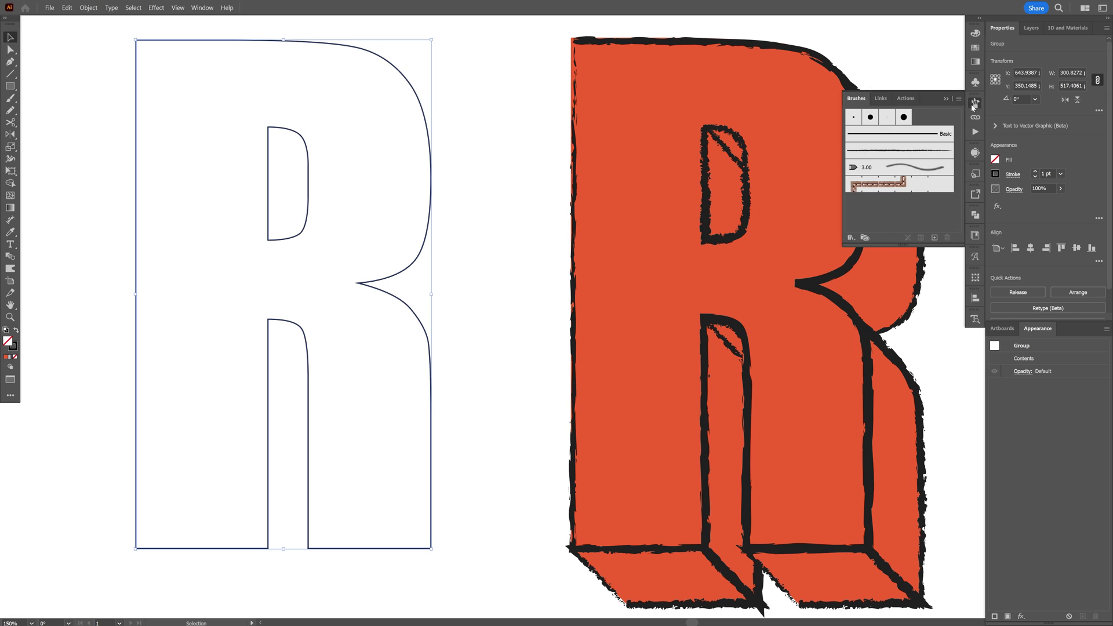
left_click(923, 153)
scroll(1054, 173, "up", 8)
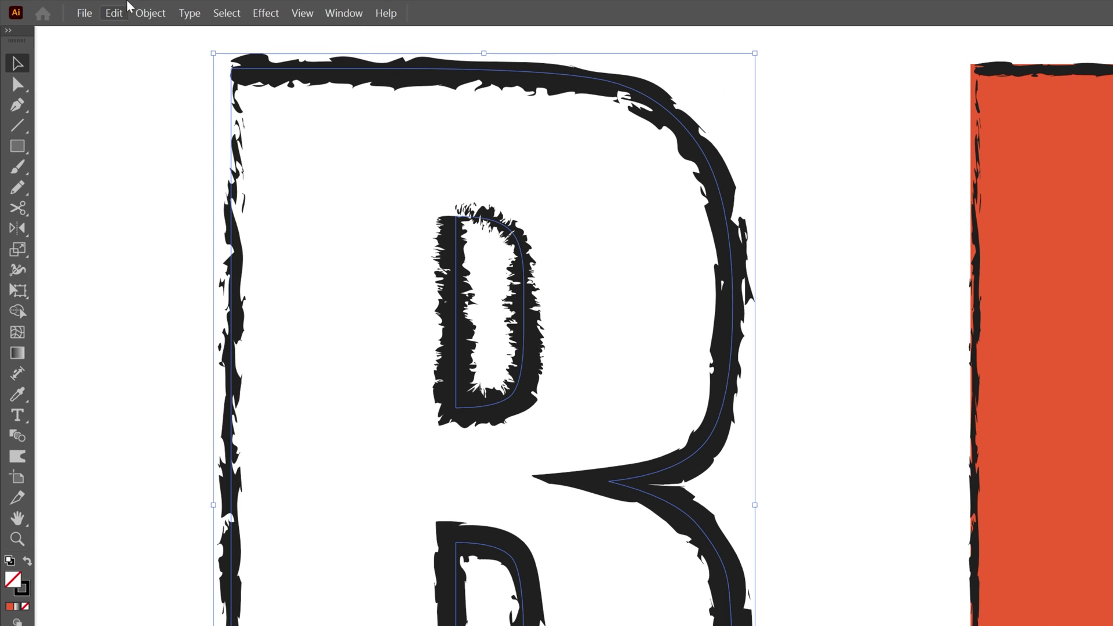
Expand the appearance of the thick brushed outline and fill the whole group with the near-black sampled from its stroke
left_click(88, 7)
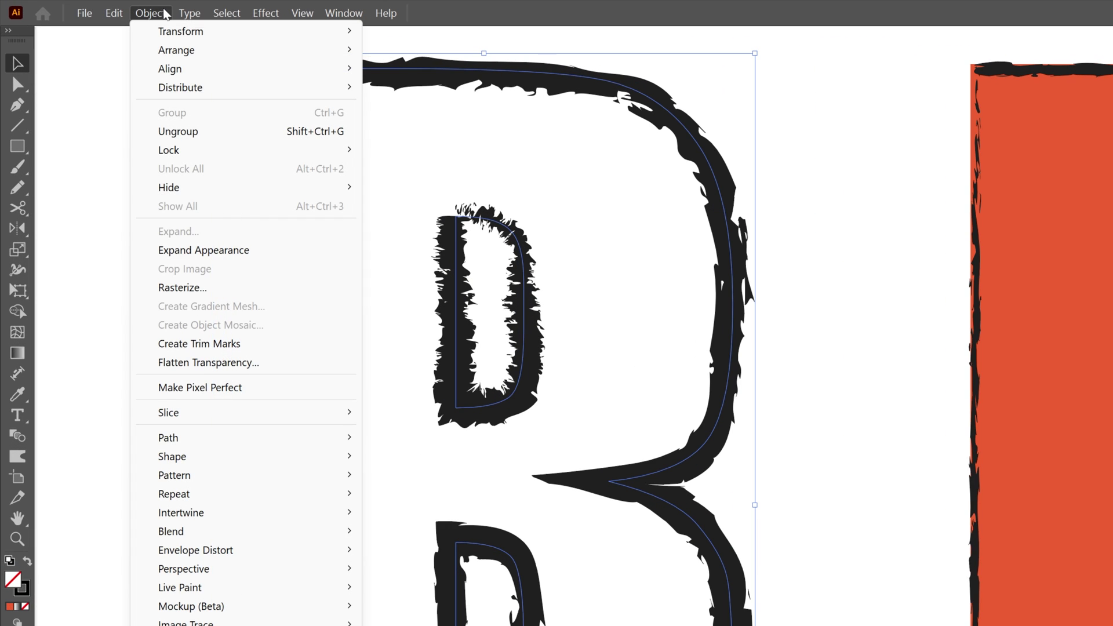
left_click(204, 250)
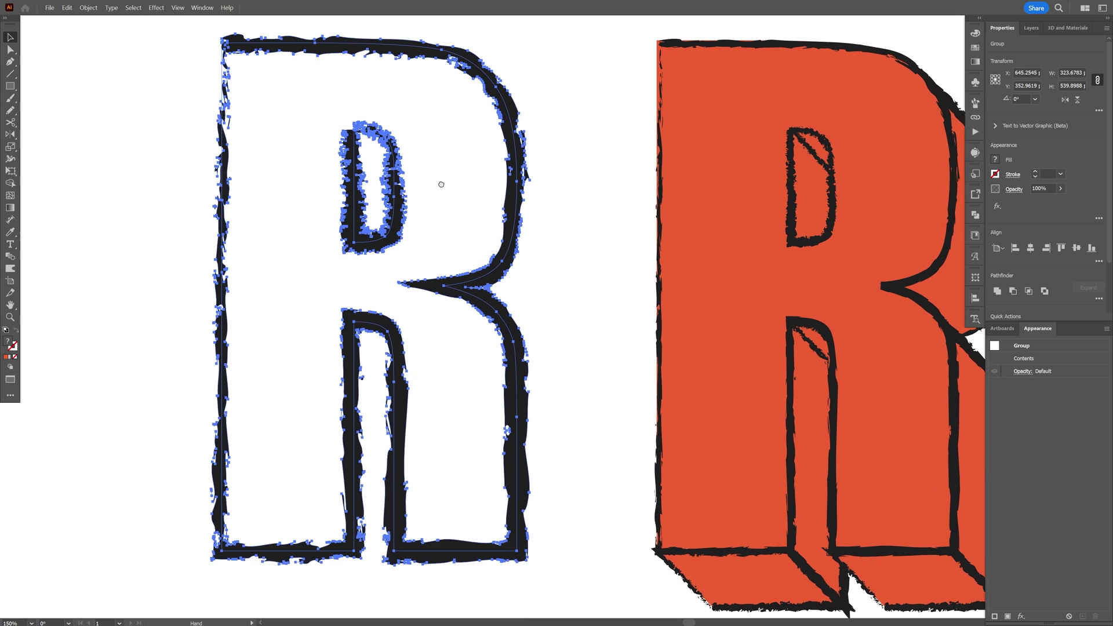
scroll(513, 267, "up", 2)
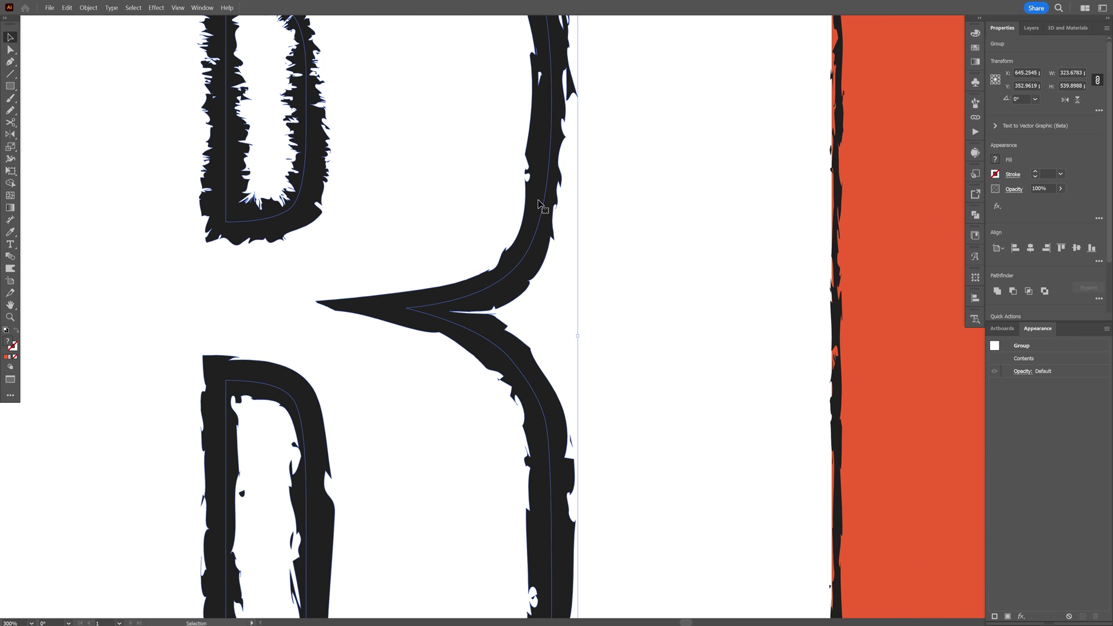
scroll(505, 369, "up", 1)
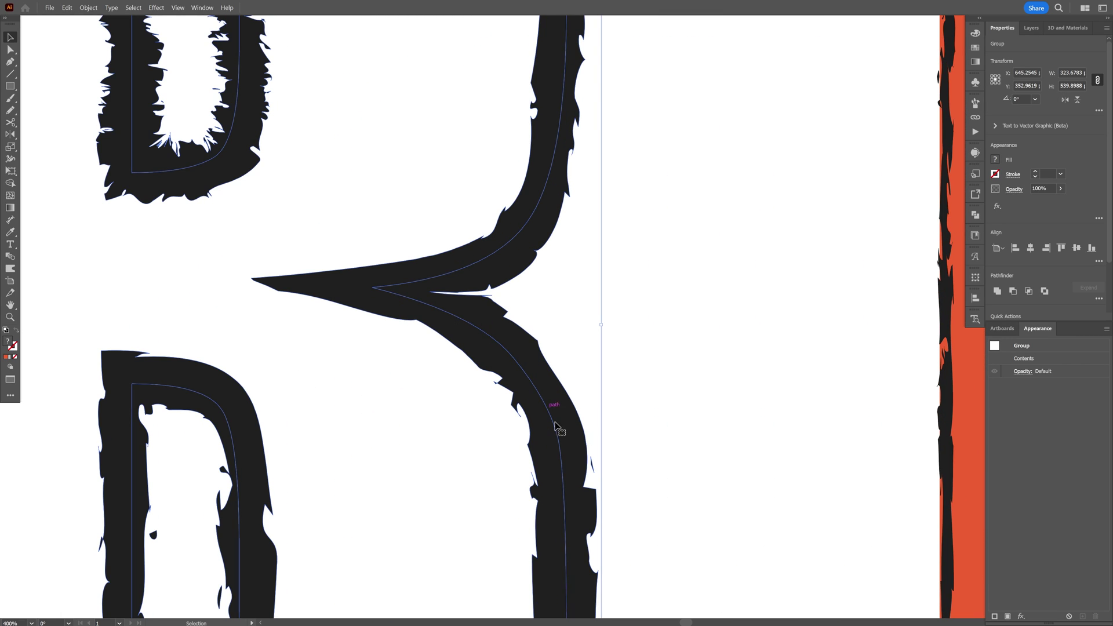
left_click_drag(555, 422, 593, 288)
scroll(649, 392, "down", 2)
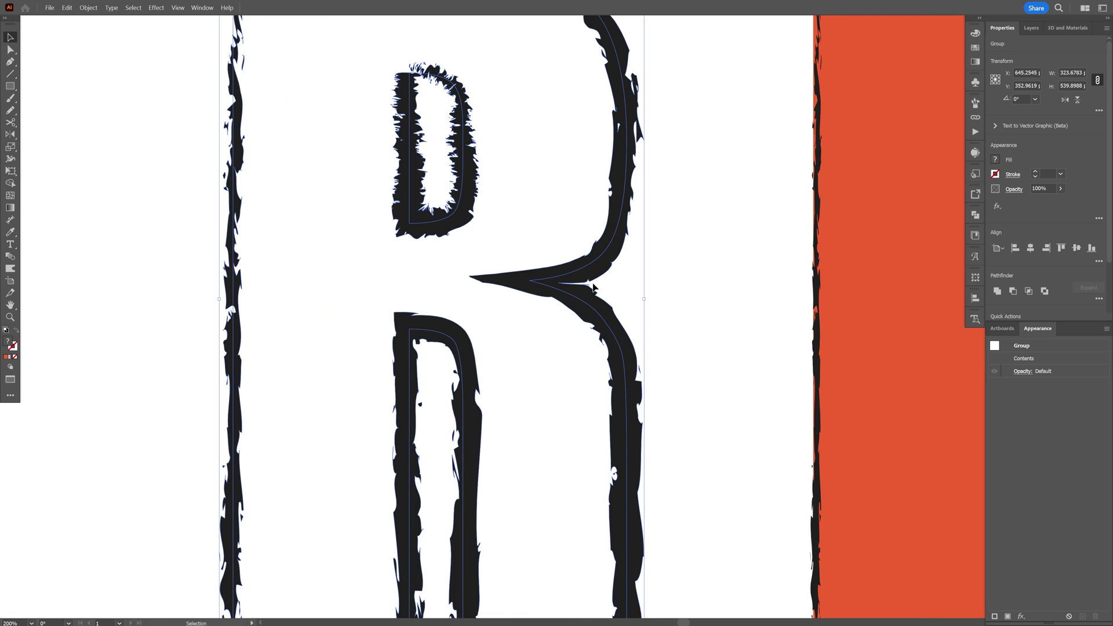
key("i")
left_click(515, 280)
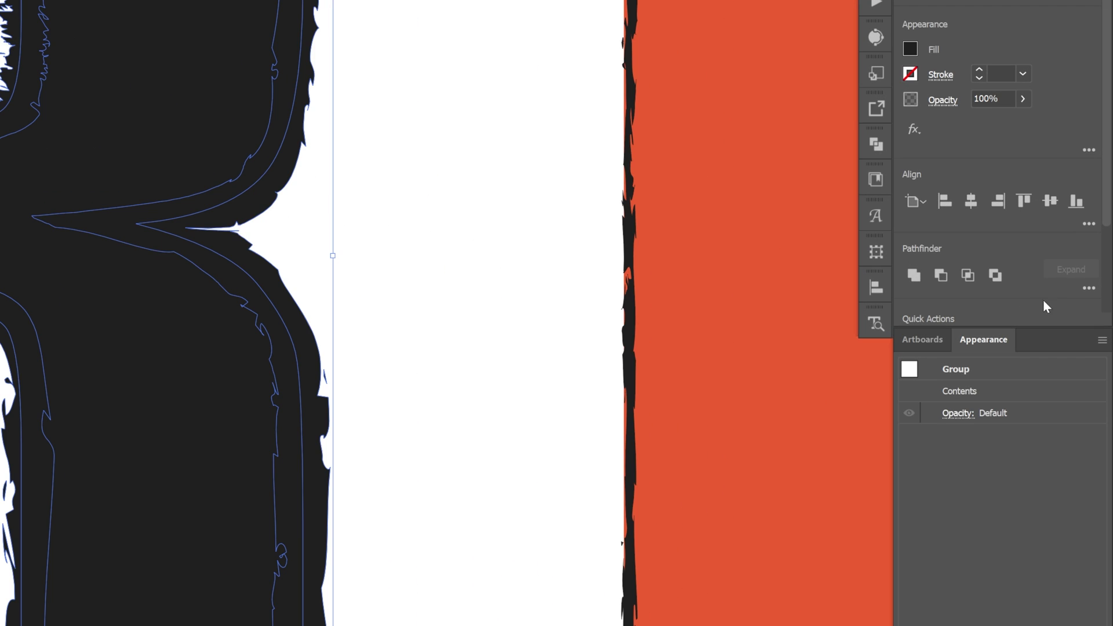
Divide the near-black R shapes with Pathfinder and ungroup the resulting pieces
left_click(1089, 289)
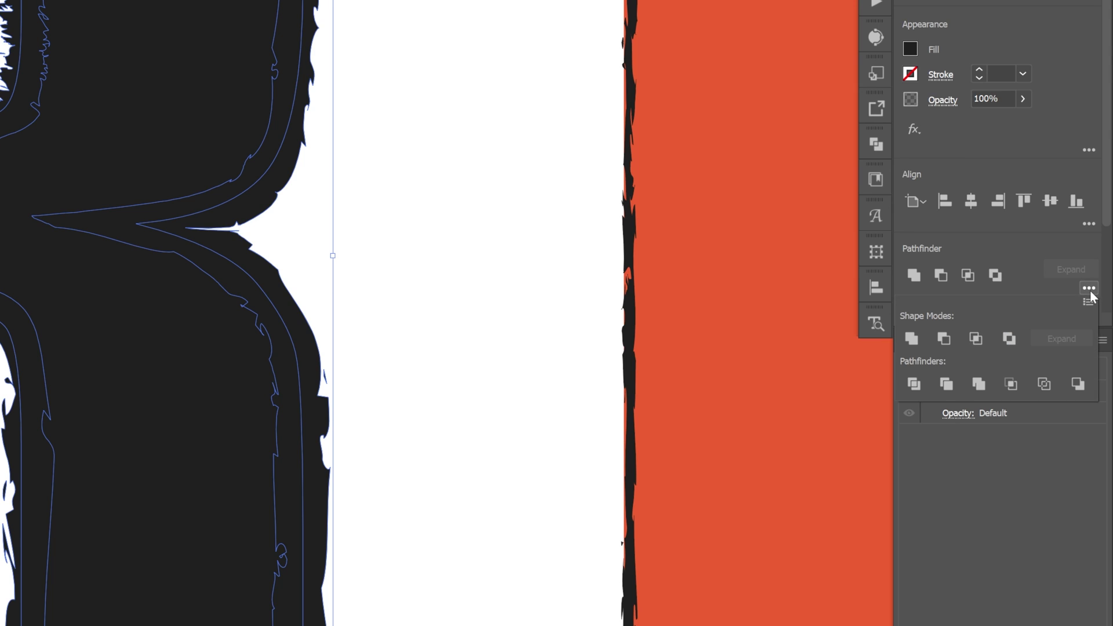
left_click(913, 385)
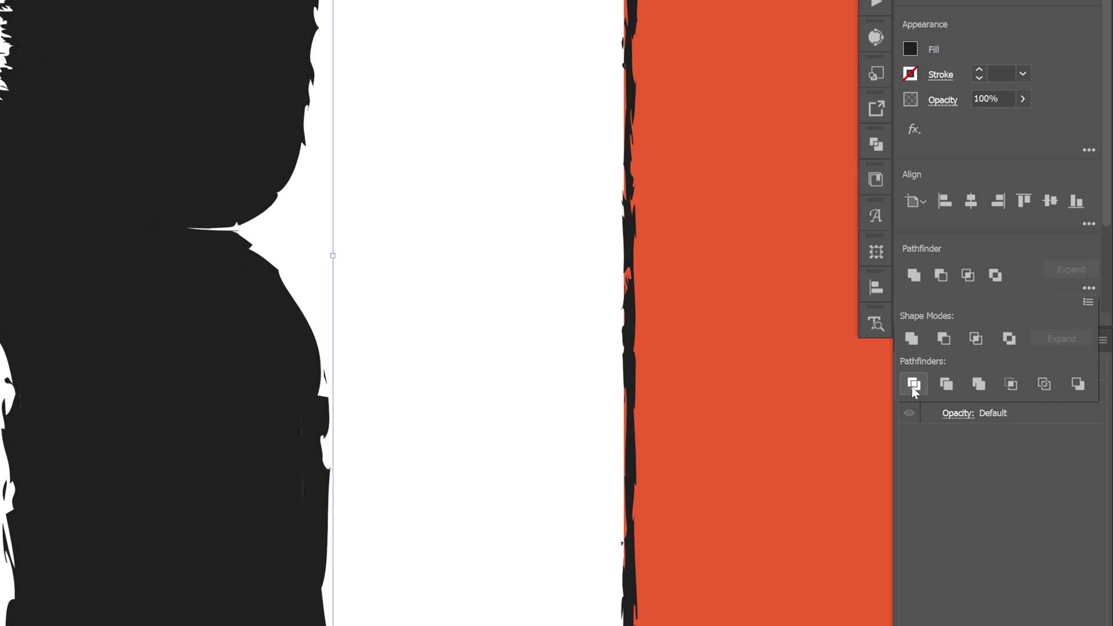
left_click(187, 181)
right_click(182, 172)
left_click(285, 404)
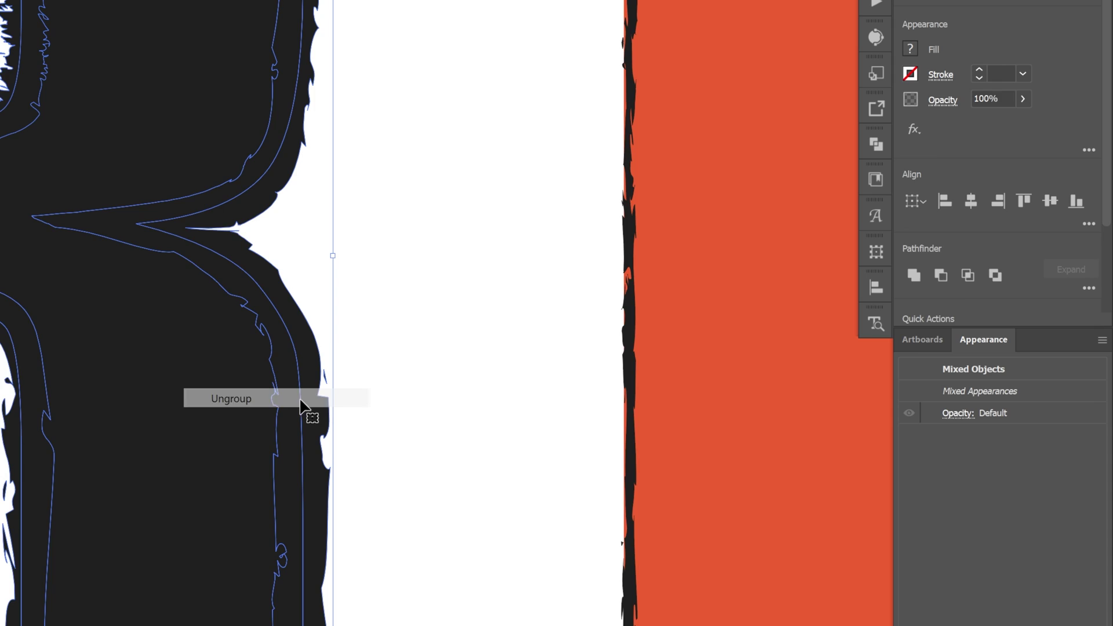
Select the rough-edged inner outline piece among the divided near-black R shapes and move it clear to the left of the others
left_click_drag(301, 404, 375, 356)
left_click(419, 109)
scroll(403, 70, "up", 1)
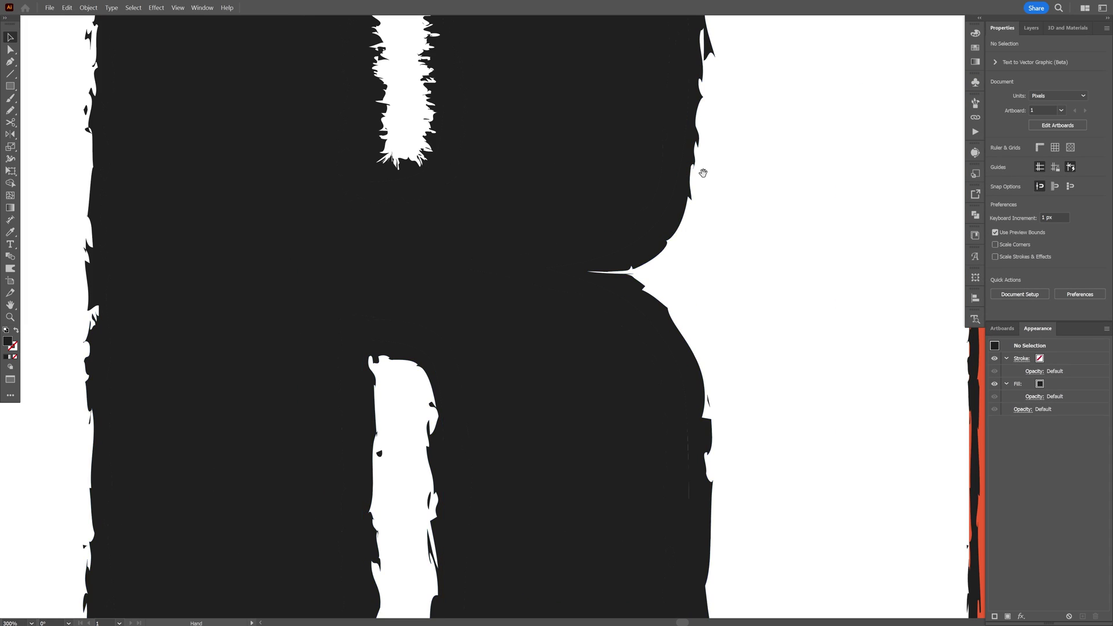
left_click_drag(703, 173, 725, 194)
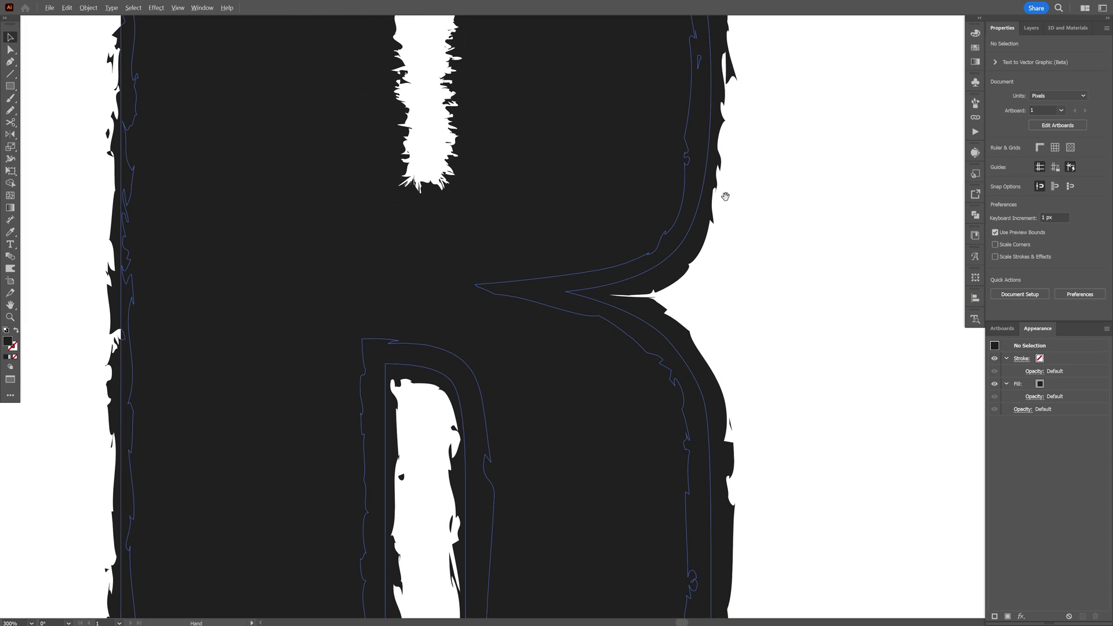
scroll(695, 225, "down", 1)
scroll(725, 87, "up", 1)
left_click_drag(695, 255, 780, 251)
key("ctrl+z")
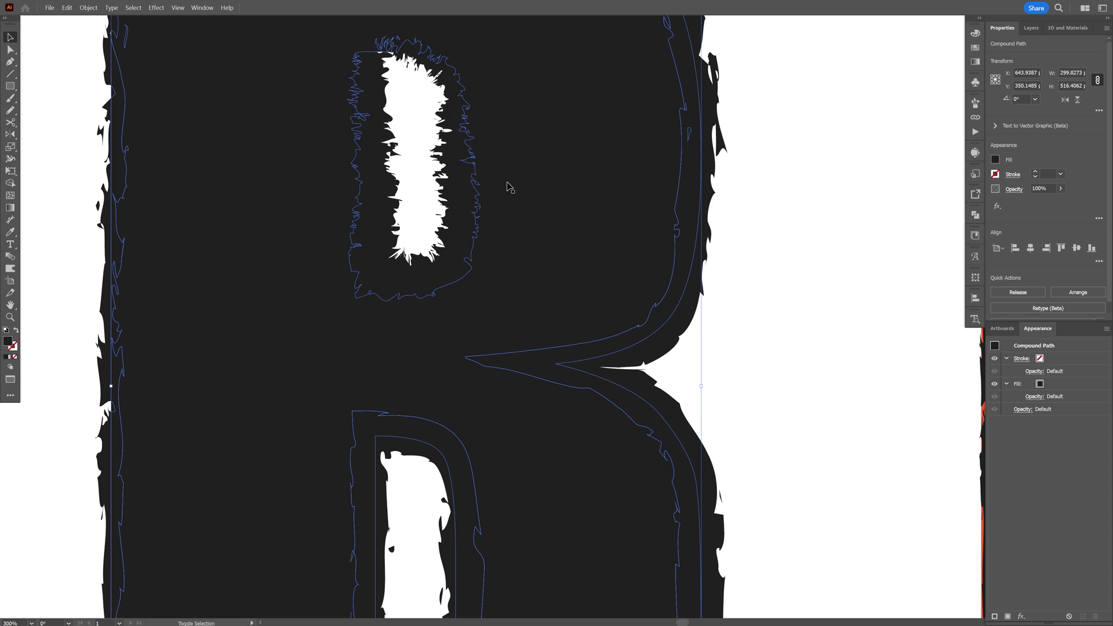
key("ctrl+1")
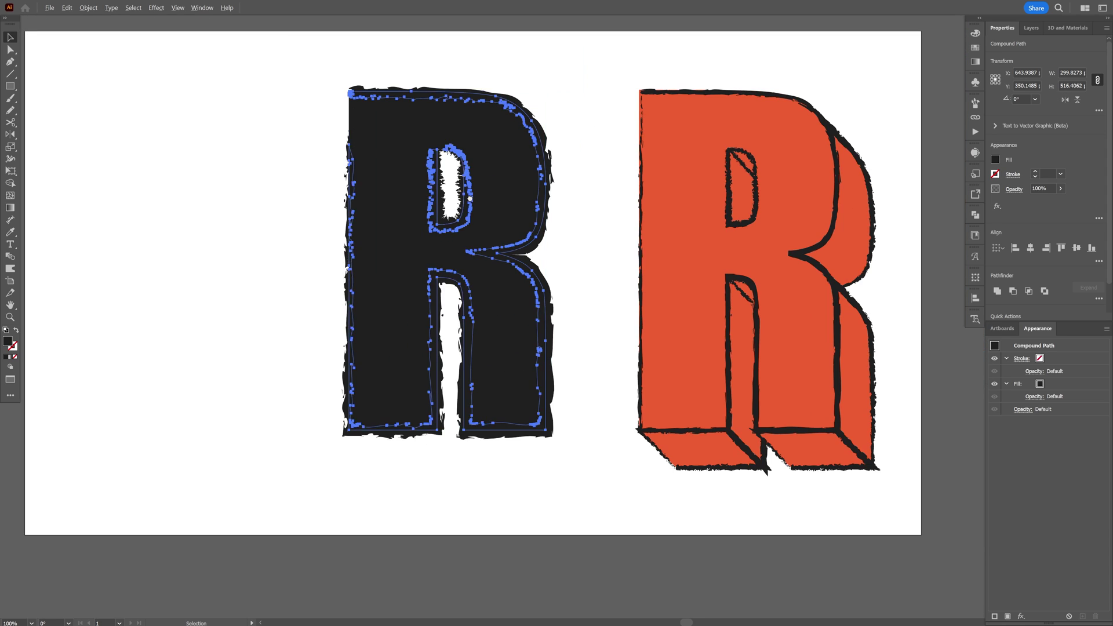
left_click_drag(669, 260, 401, 237)
Delete all the leftover near-black pieces of the divided R, keeping only the separated rough outline
left_click_drag(431, 75, 529, 209)
left_click_drag(695, 446, 706, 490)
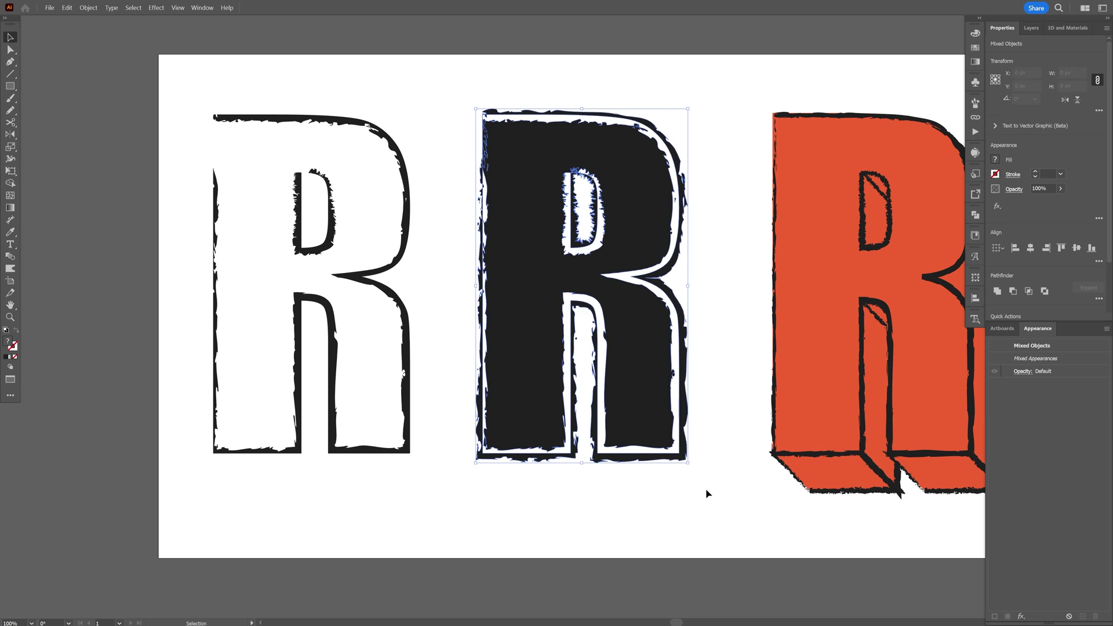
key("Delete")
Move the separated rough outline horizontally over the orange-red 3D R and bring it to the front
left_click(408, 238)
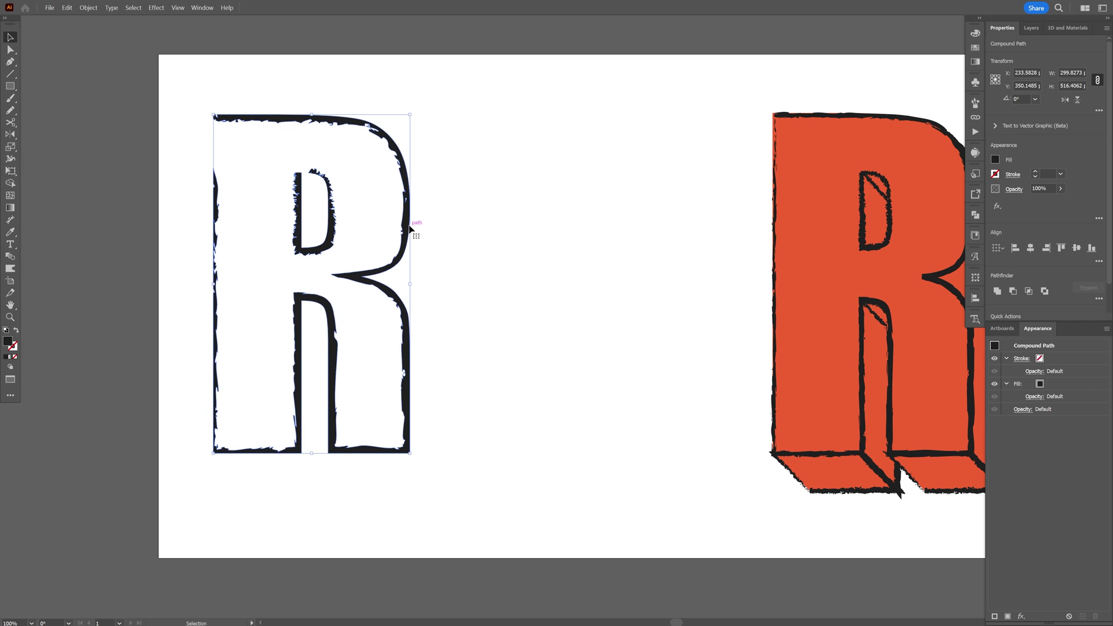
left_click_drag(408, 238, 374, 226)
scroll(374, 226, "up", 1)
left_click(337, 321)
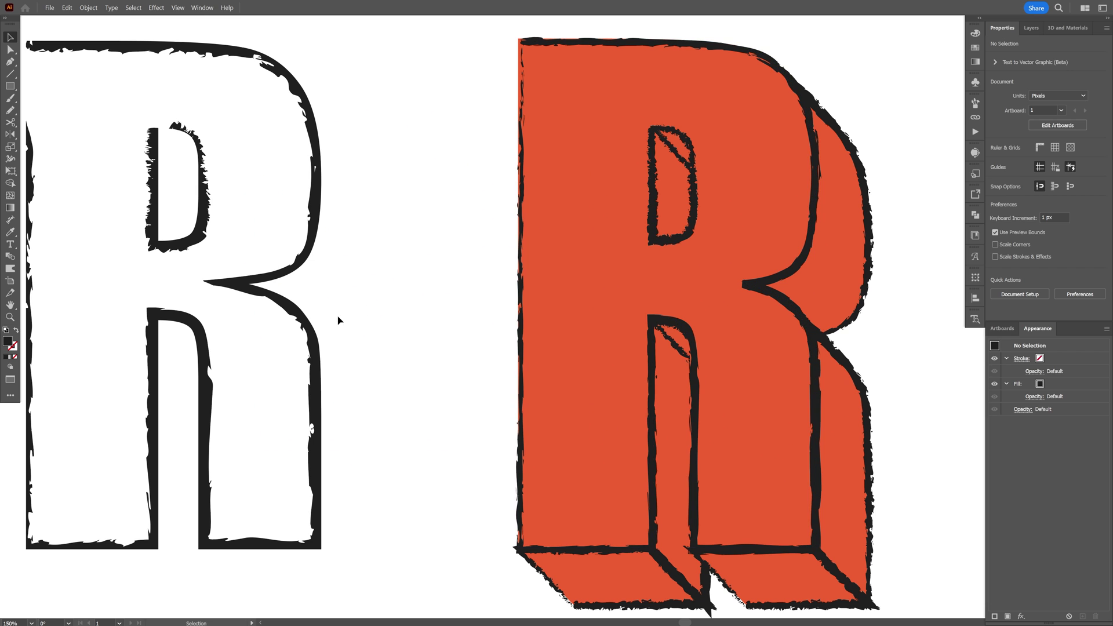
left_click_drag(315, 346, 778, 368)
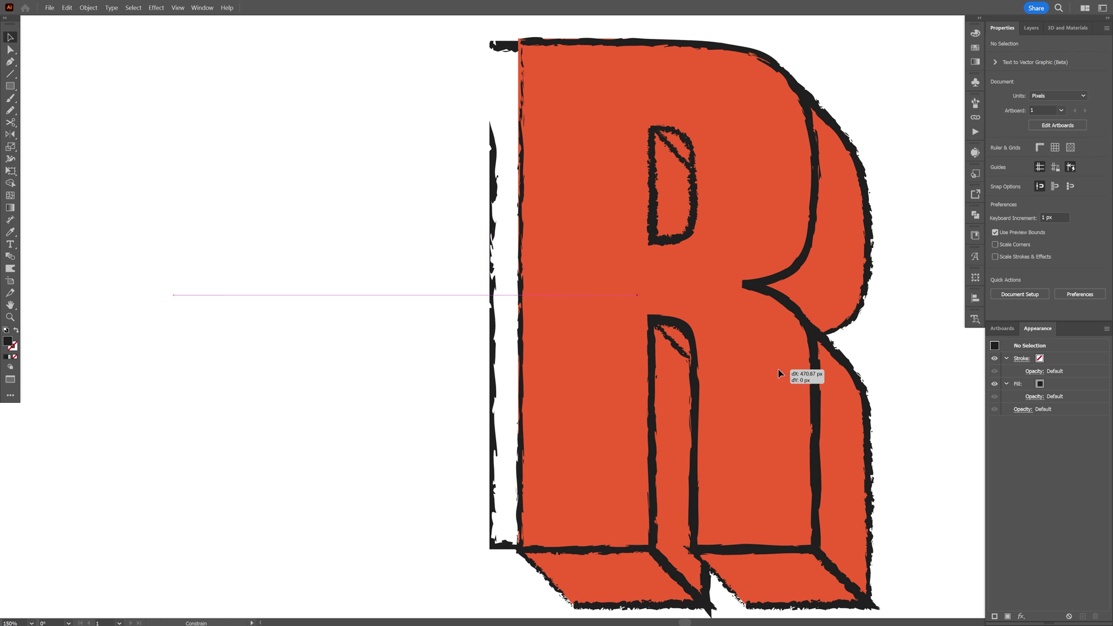
right_click(495, 361)
mouse_move(521, 307)
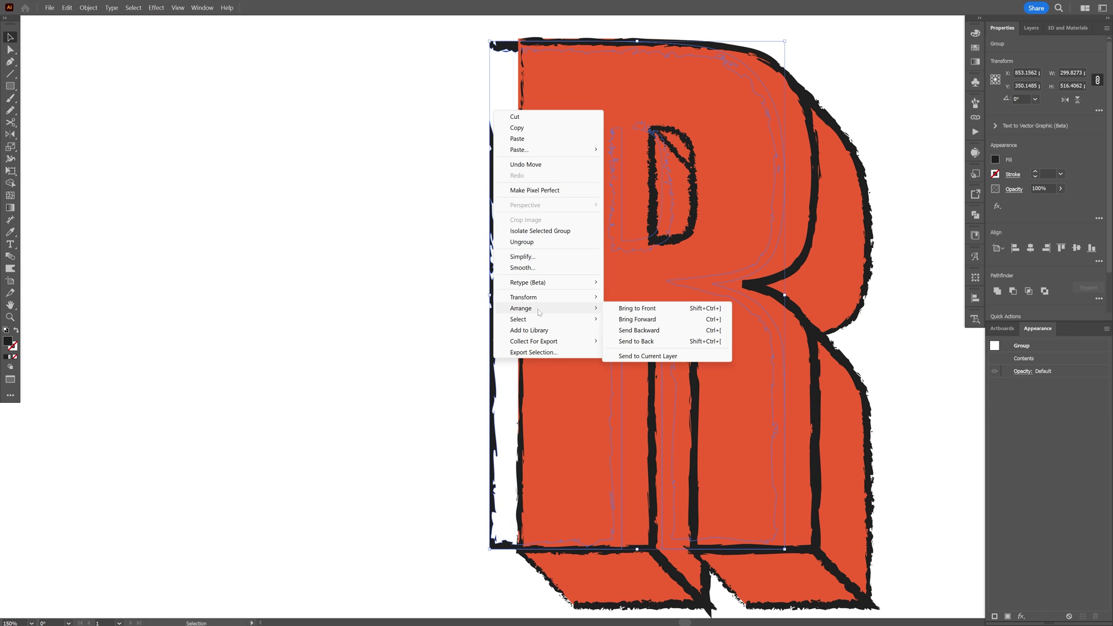
left_click(632, 307)
Fill the rough outline with white sampled from the artboard and align it to the edges of the 3D letter's front face
key("i")
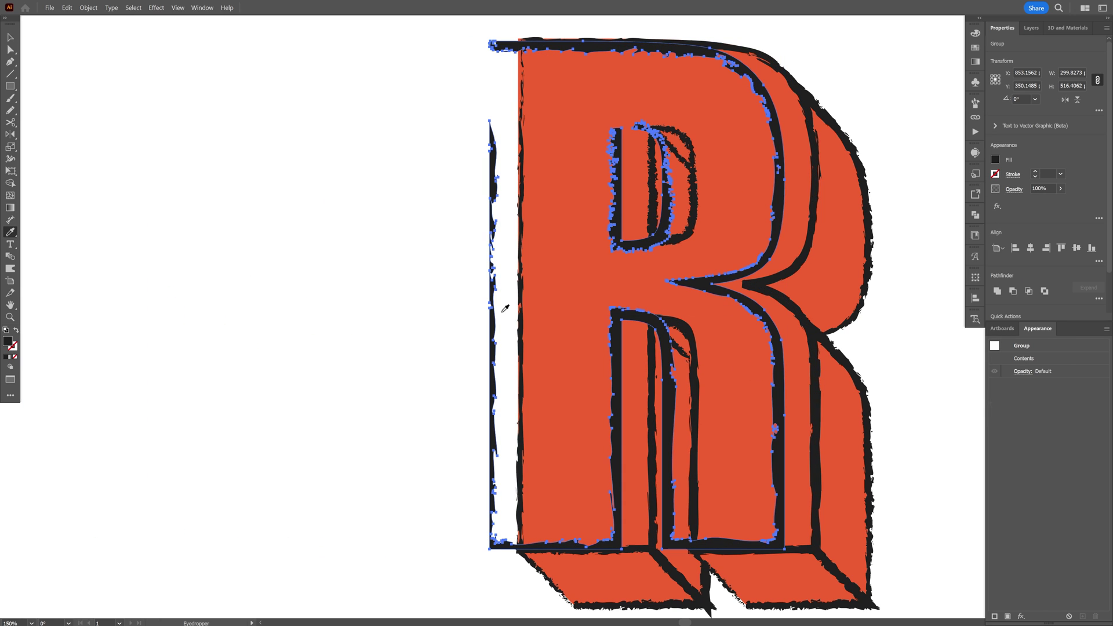
left_click(409, 288)
key("v")
scroll(678, 221, "up", 1)
left_click_drag(817, 209, 643, 248)
key("ctrl+equal")
key("ctrl+z")
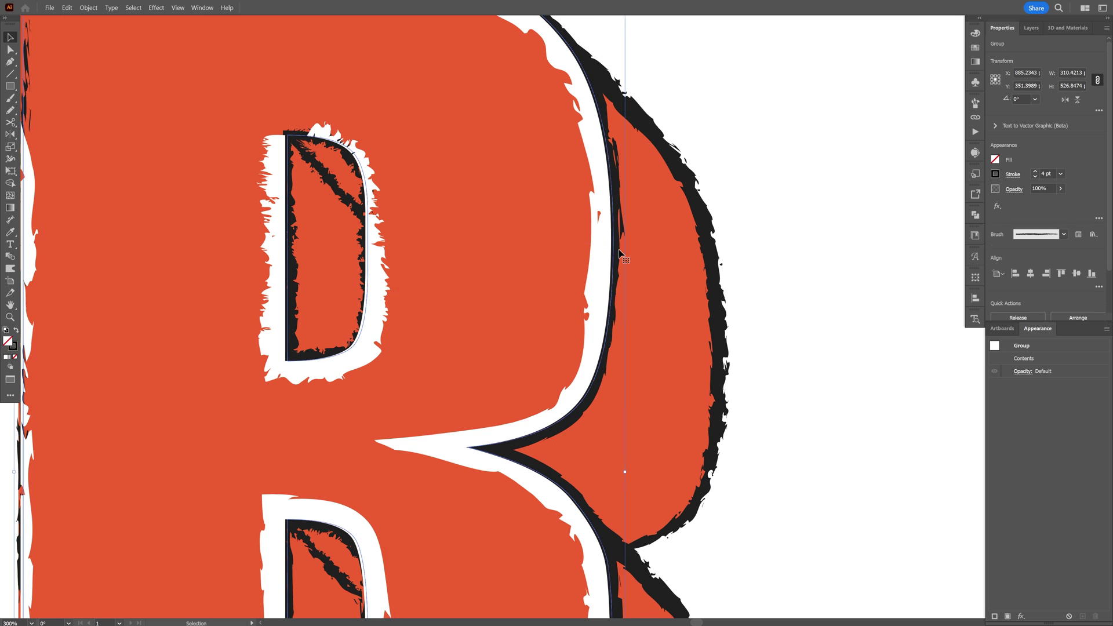
Bring the black brushed outline of the front face in front of the white rough outline
right_click(619, 250)
mouse_move(680, 451)
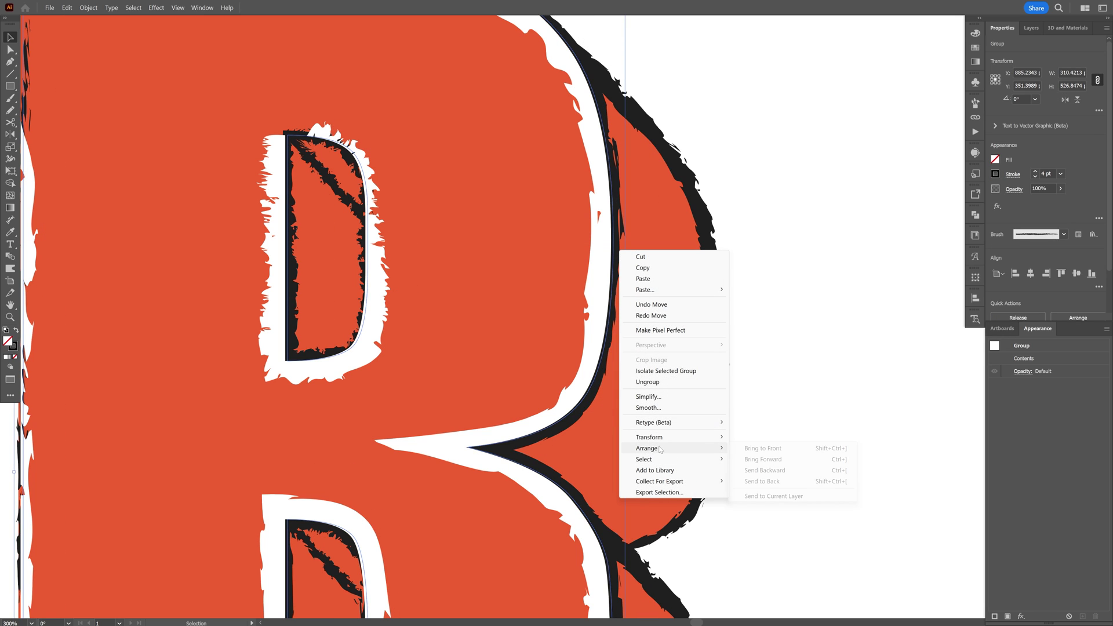
left_click(772, 449)
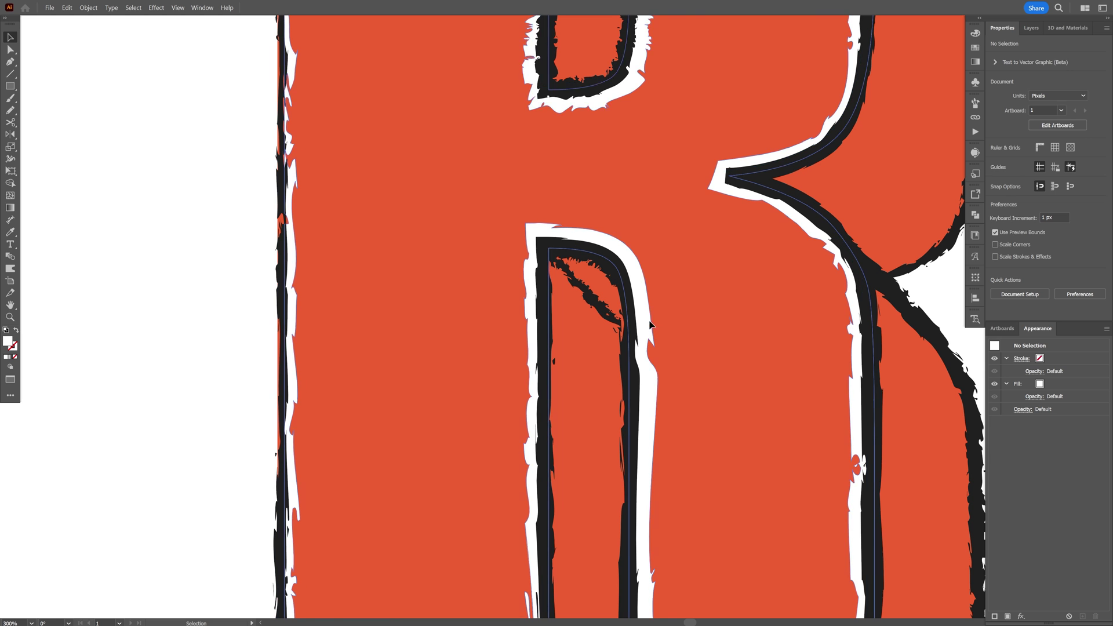
Group the white rough outline together with the black brushed outline of the front face
left_click_drag(646, 325, 693, 277)
key("ctrl+z")
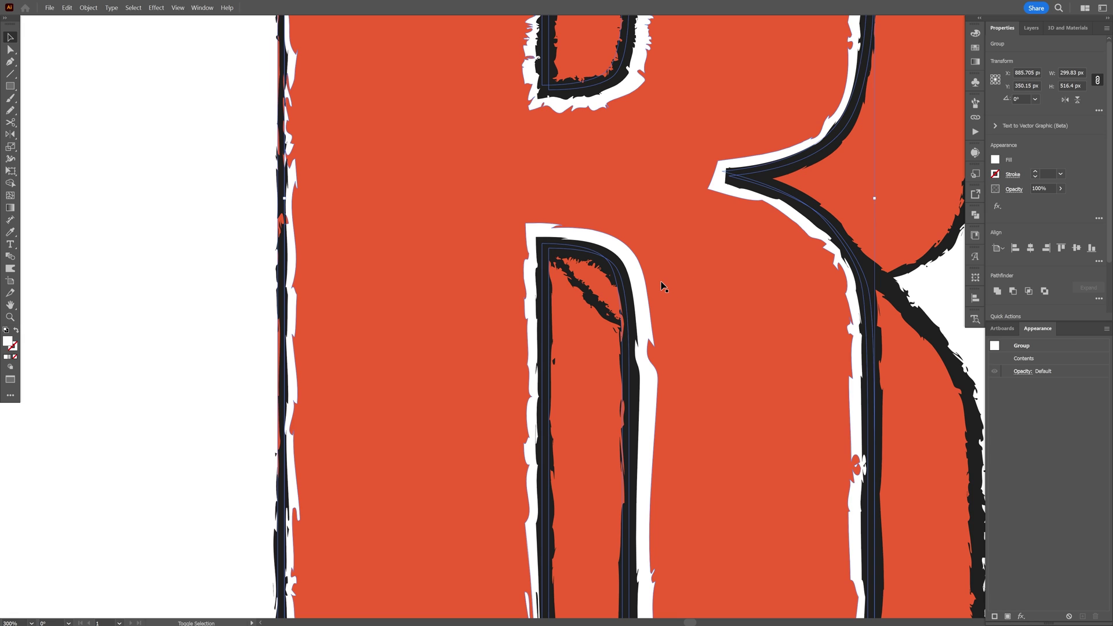
left_click(631, 322)
right_click(632, 321)
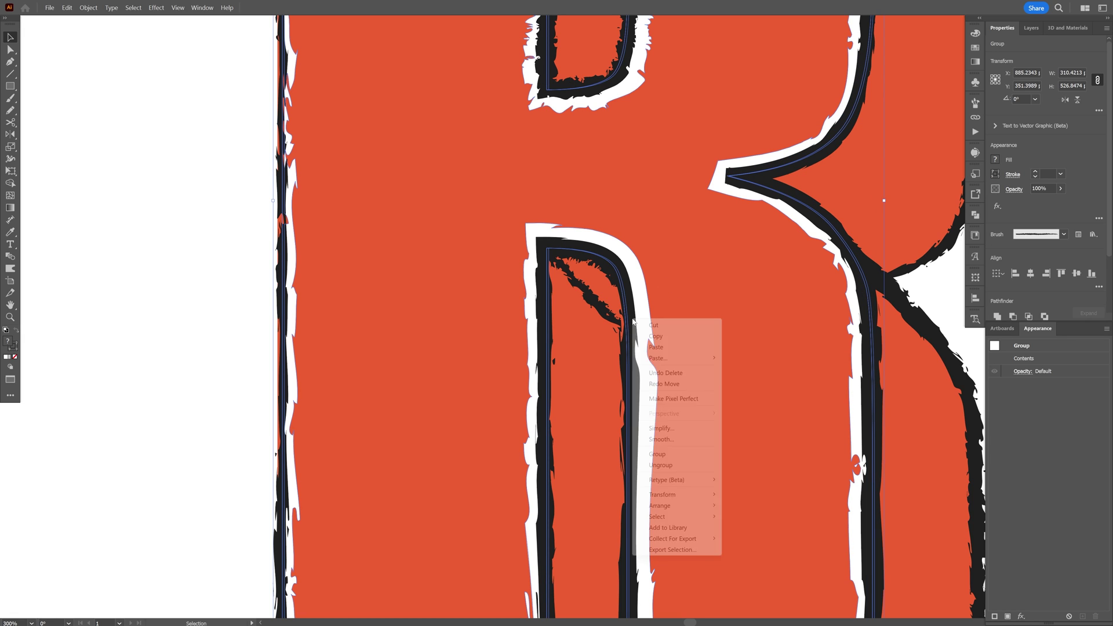
left_click(663, 454)
Separate the 3D letter by moving the outline group and the plain orange-red front face to the left of the extrusion
scroll(663, 454, "down", 2)
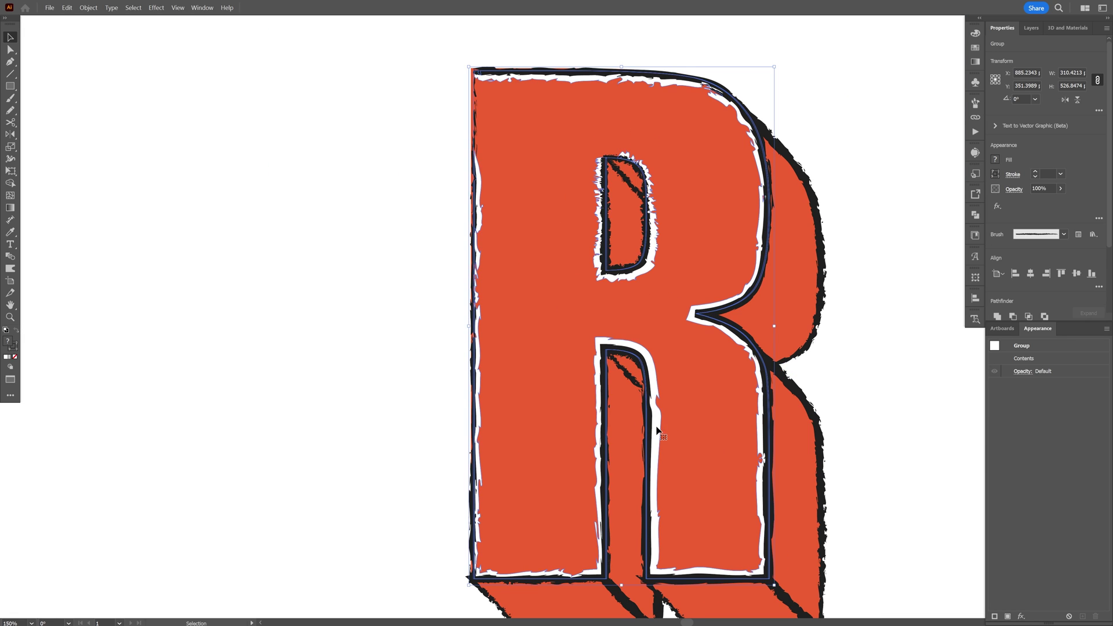
left_click_drag(656, 427, 247, 384)
key("ctrl+minus")
left_click_drag(700, 308, 546, 300)
left_click(548, 288, "shift")
left_click(735, 279)
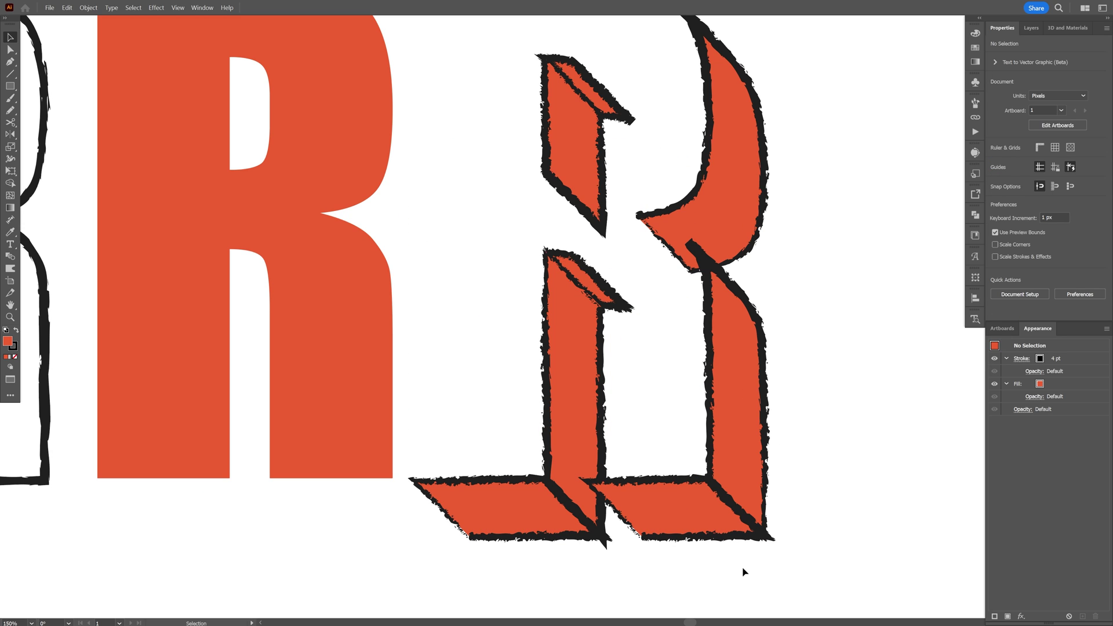
Select the brushed orange-red extrusion pieces and expand their appearance into editable shapes
left_click(519, 489)
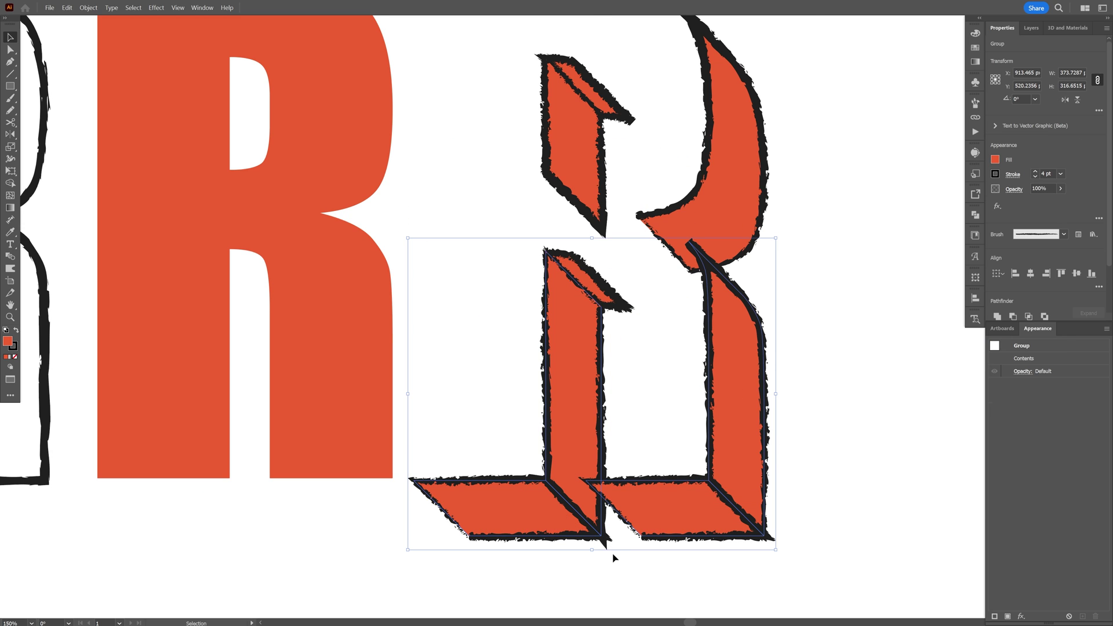
scroll(612, 559, "up", 3)
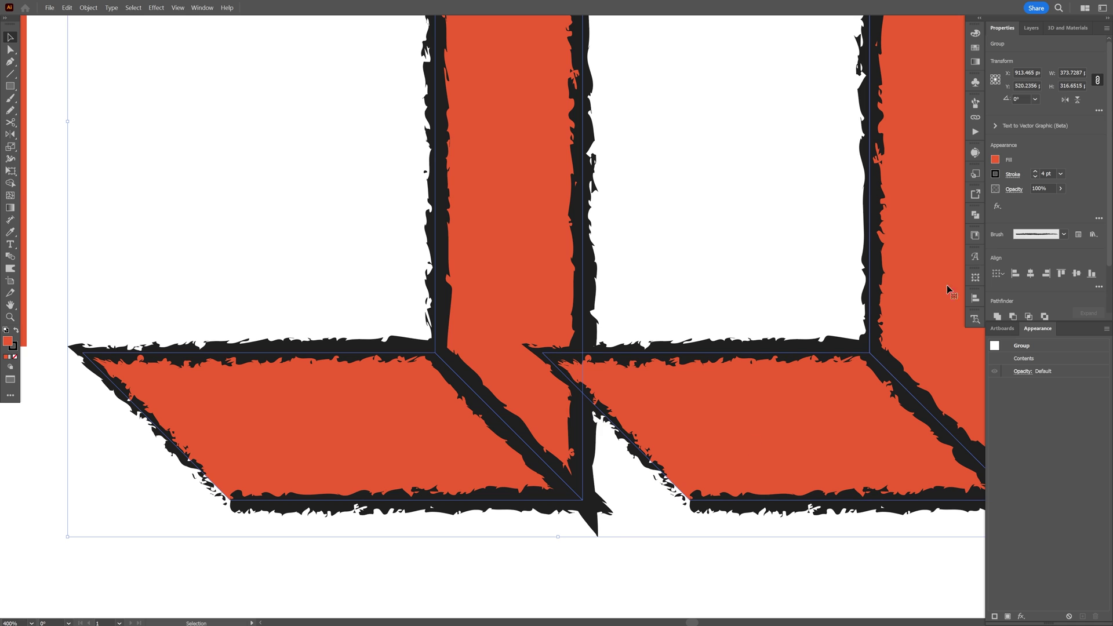
scroll(612, 559, "down", 3)
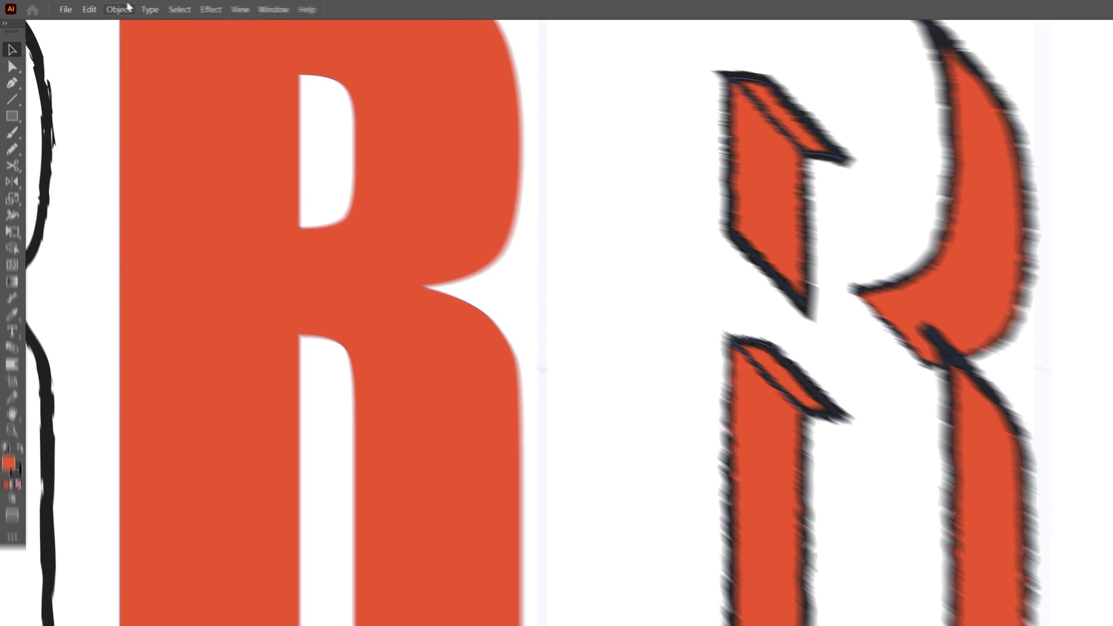
left_click(120, 9)
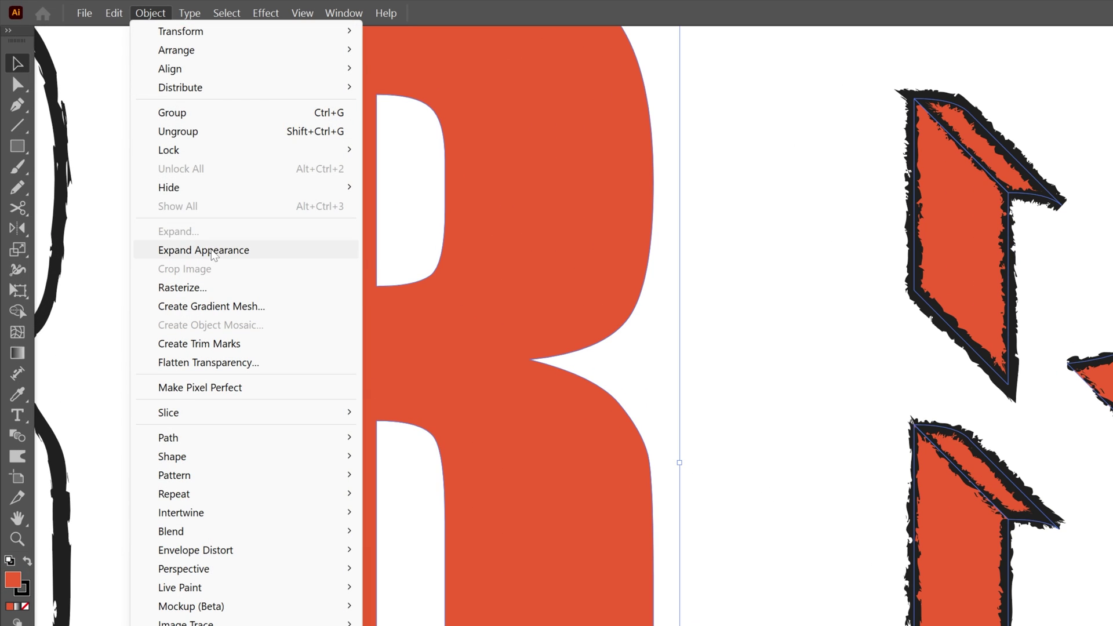
left_click(164, 200)
Remove the stray pointed brush ends at the lower right corners of the extrusion's two legs with Shape Builder
key("ctrl+plus")
scroll(574, 325, "up", 3)
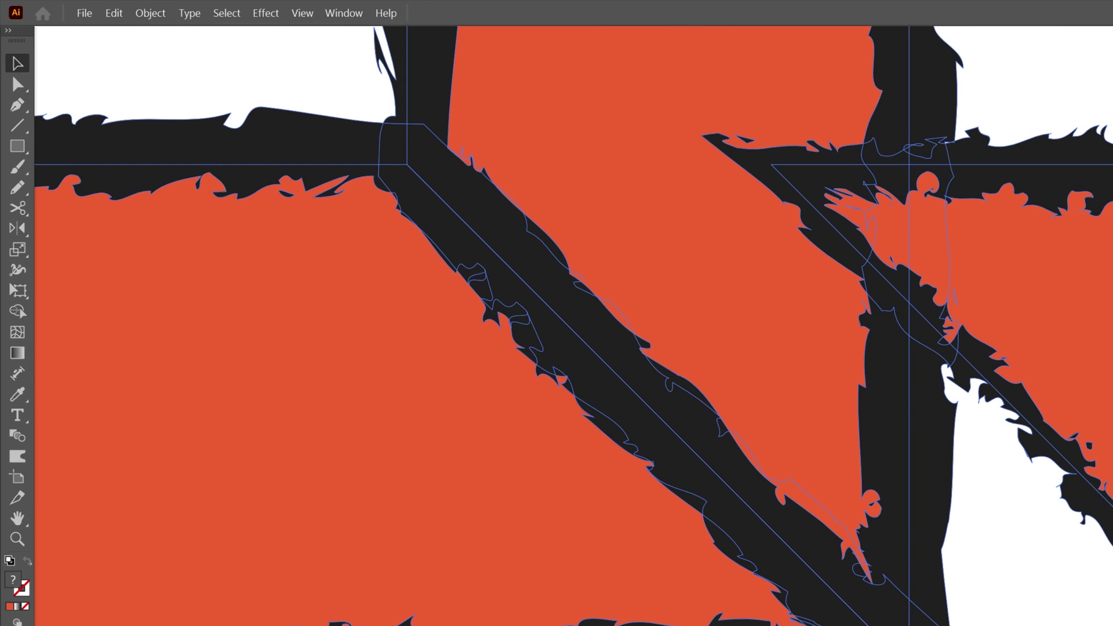
key("shift+m")
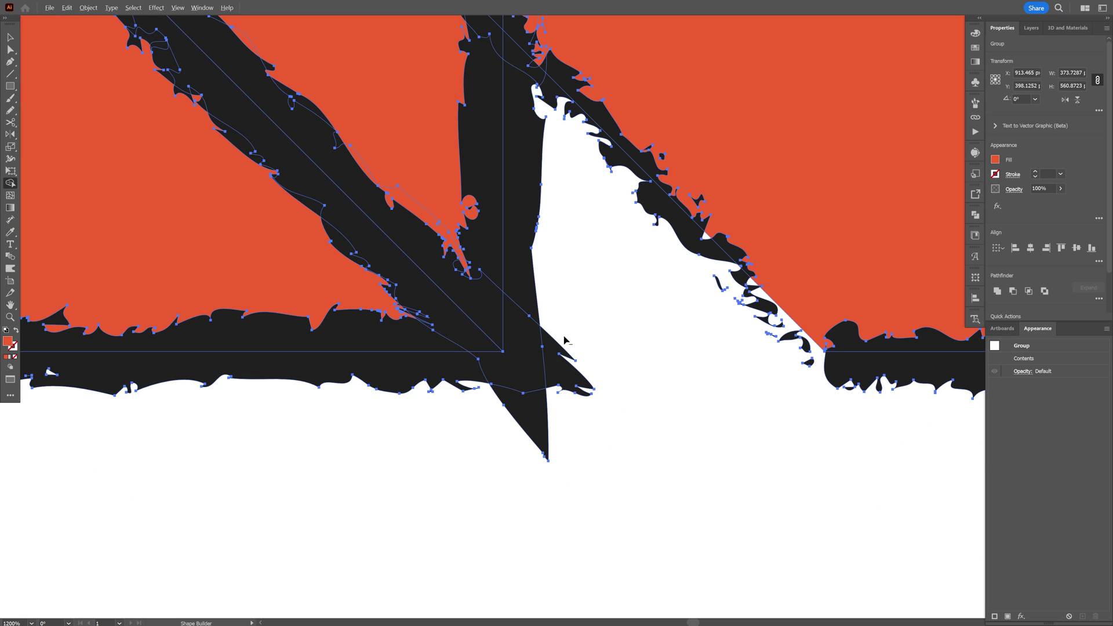
left_click_drag(563, 324, 572, 383)
mouse_move(560, 422)
left_mouse_down()
mouse_move(504, 427)
mouse_move(538, 430)
mouse_move(540, 374)
mouse_move(585, 418)
left_mouse_up()
key("v")
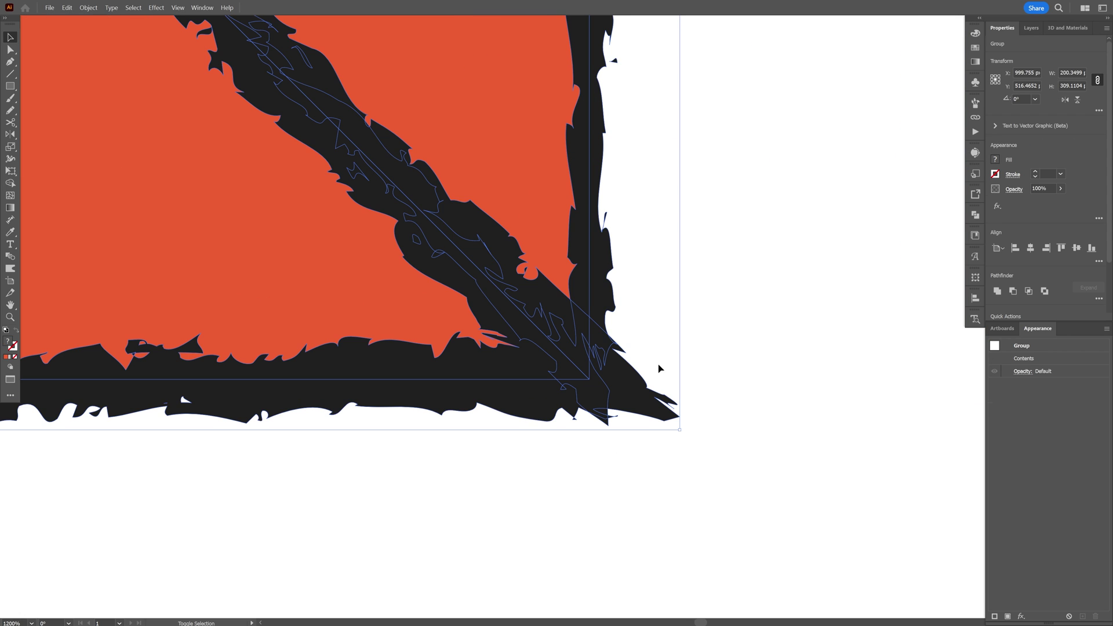
key("shift+m")
left_click_drag(652, 344, 618, 418)
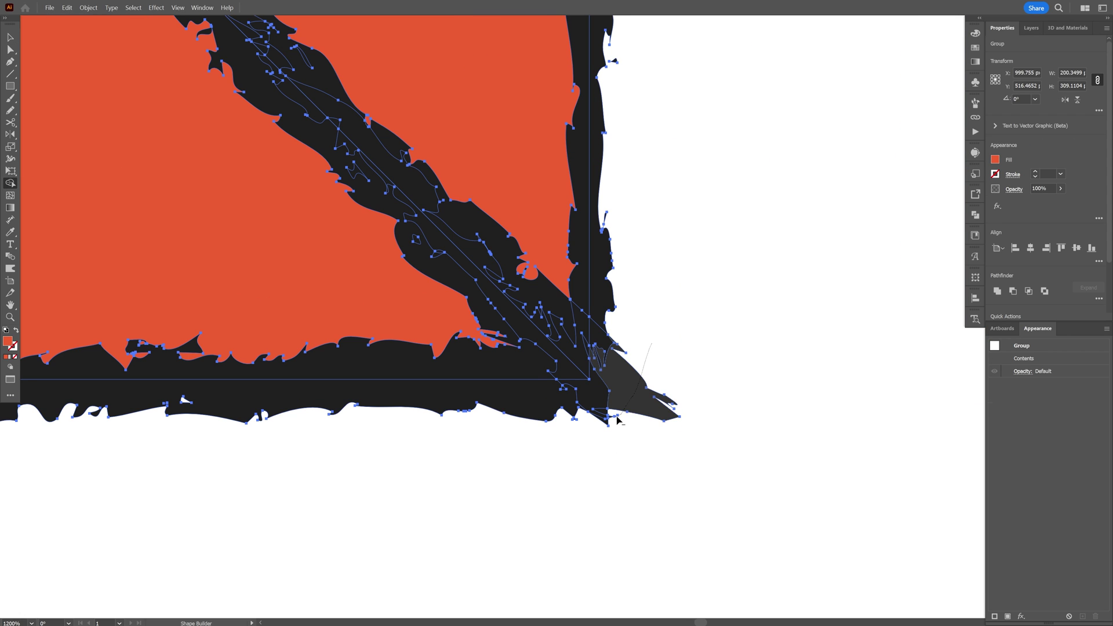
left_click_drag(614, 416, 615, 417)
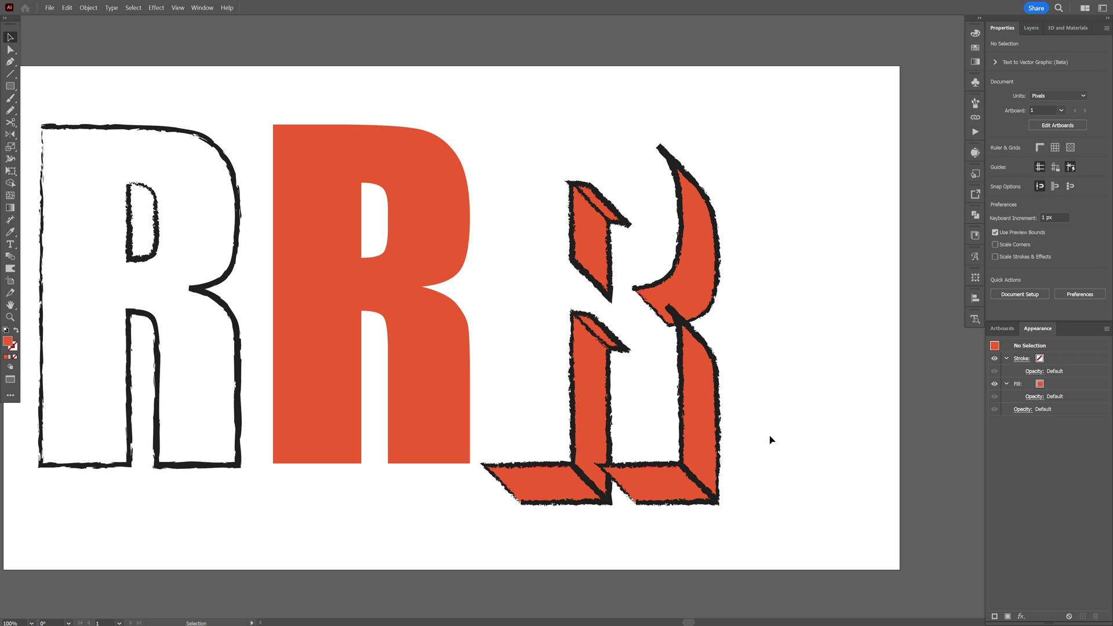
Copy the extrusion and paste it as a Smart Object into the 2400 × 2400 px document in Photoshop
left_click(538, 148)
left_click(800, 295)
scroll(836, 308, "left", 1)
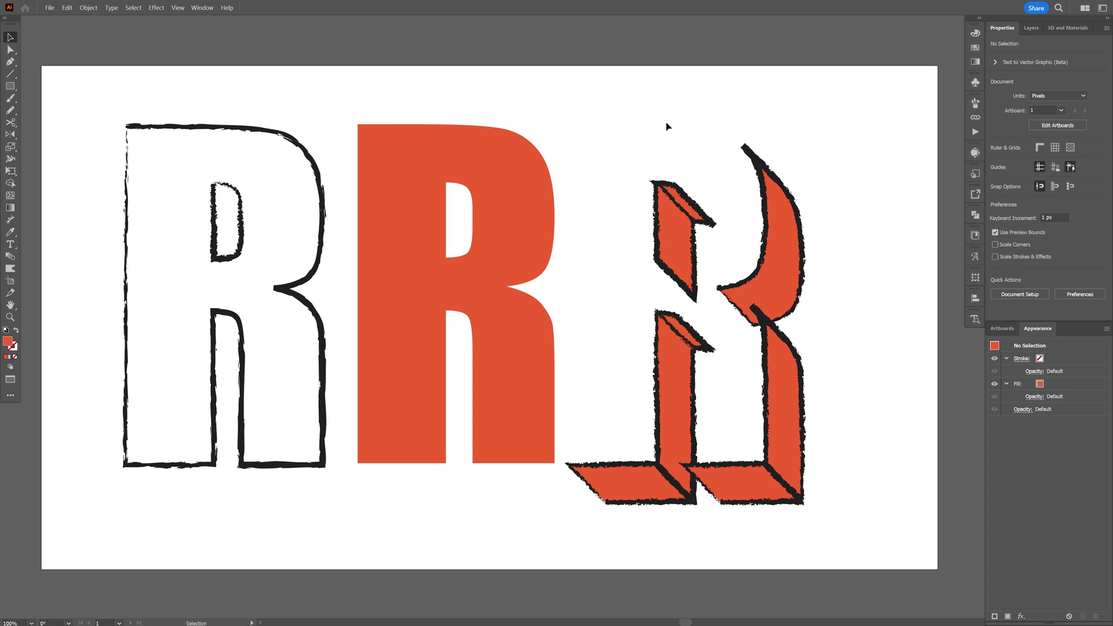
left_click(804, 226)
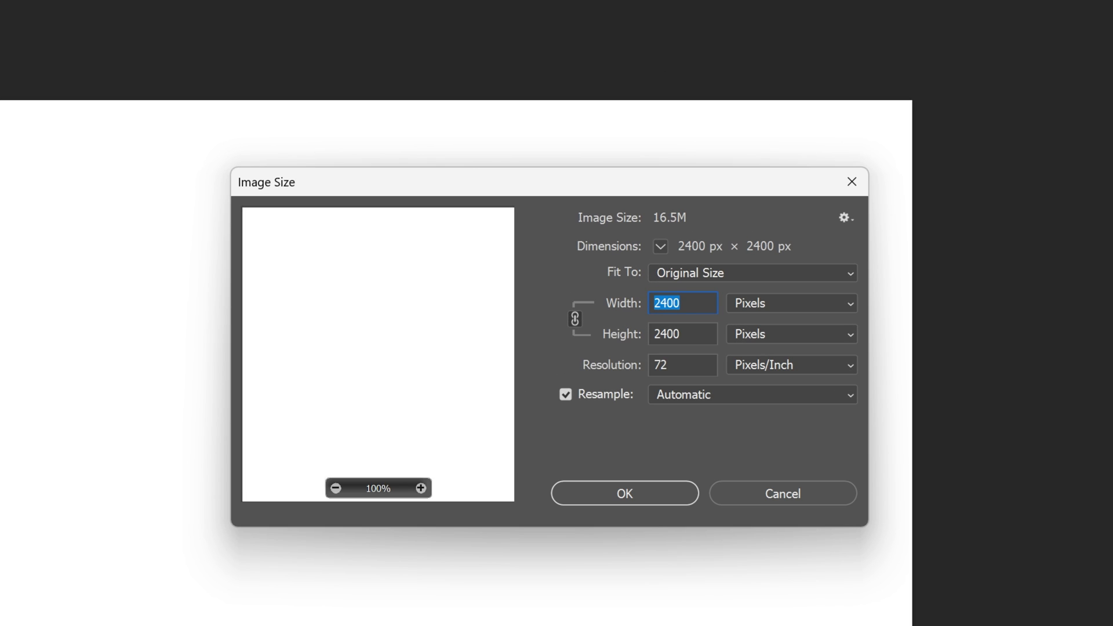
left_click(569, 493)
key("ctrl+v")
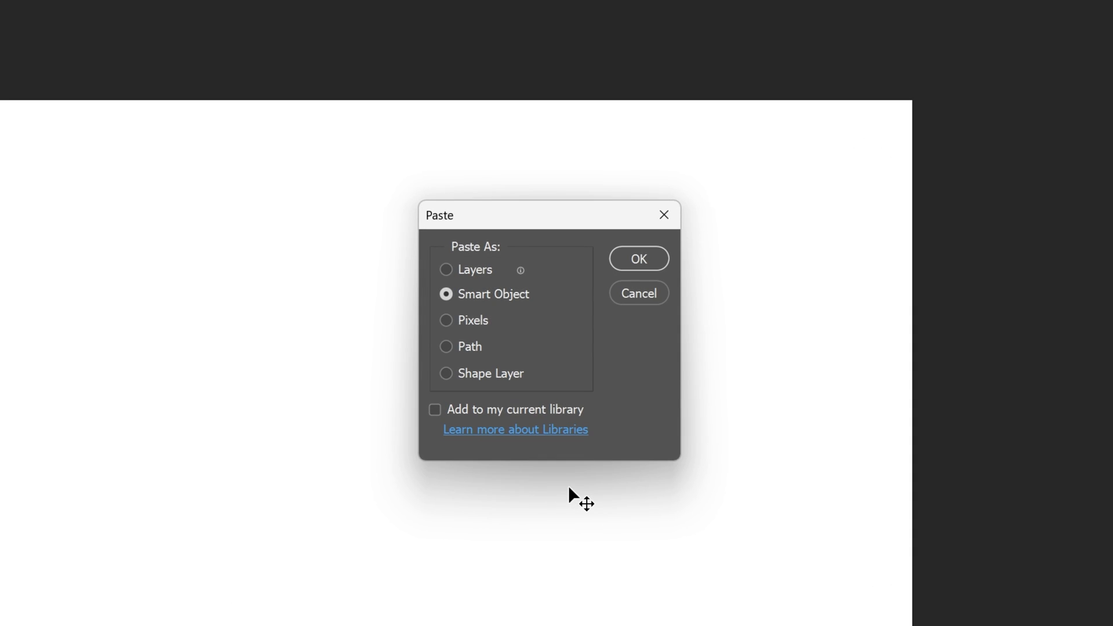
left_click(650, 261)
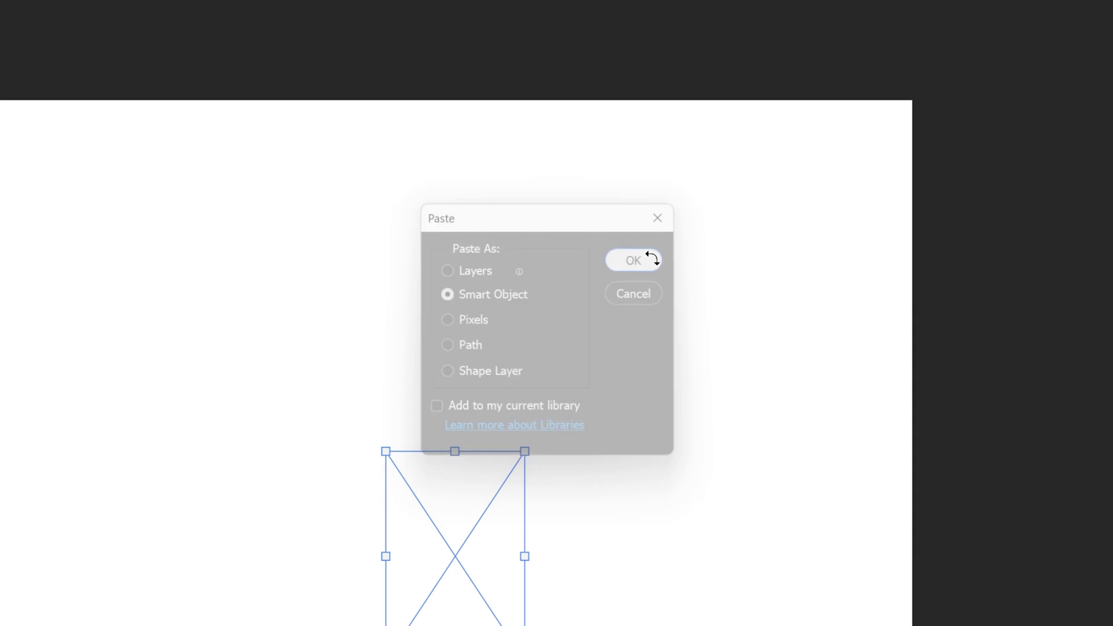
key("Return")
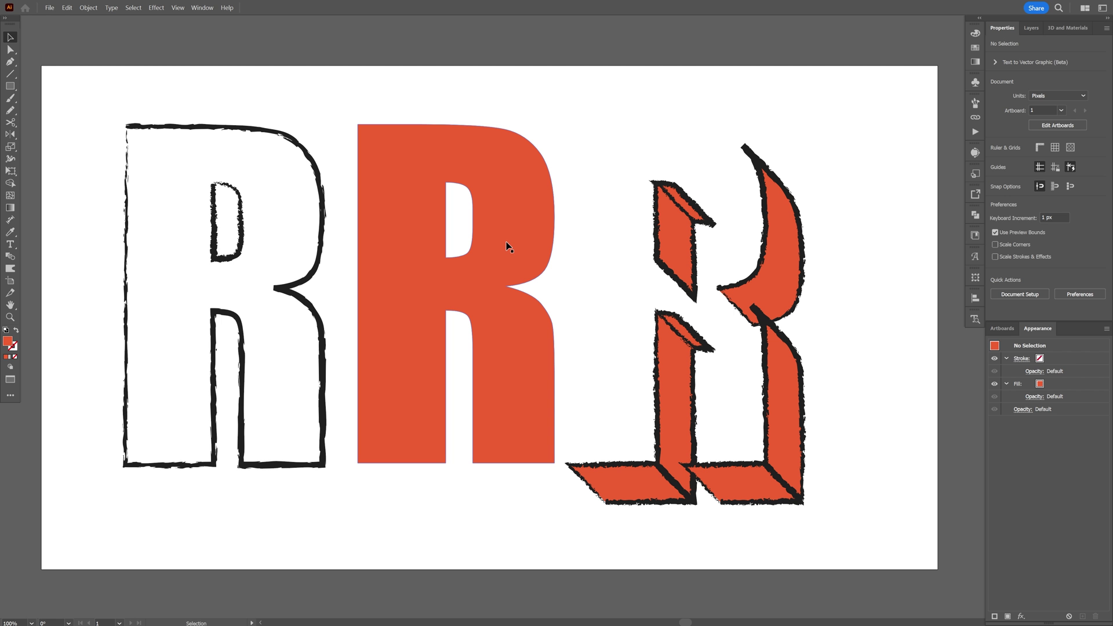
Copy the plain orange-red front face from Illustrator and paste it into the Photoshop document as a Smart Object
left_click(507, 244)
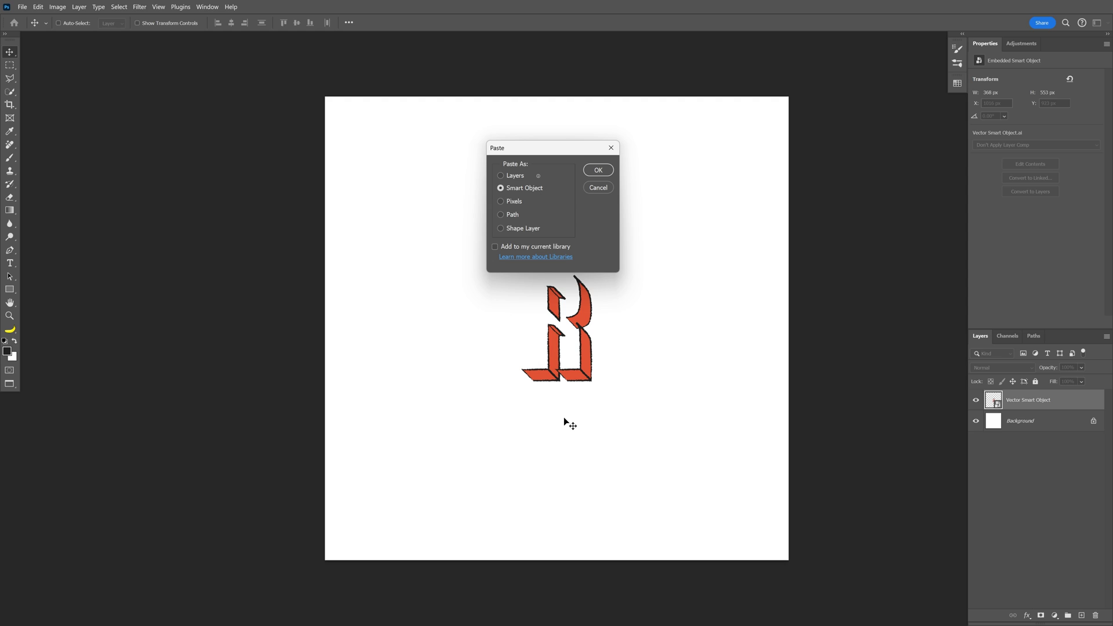
key("Return")
key("Return")
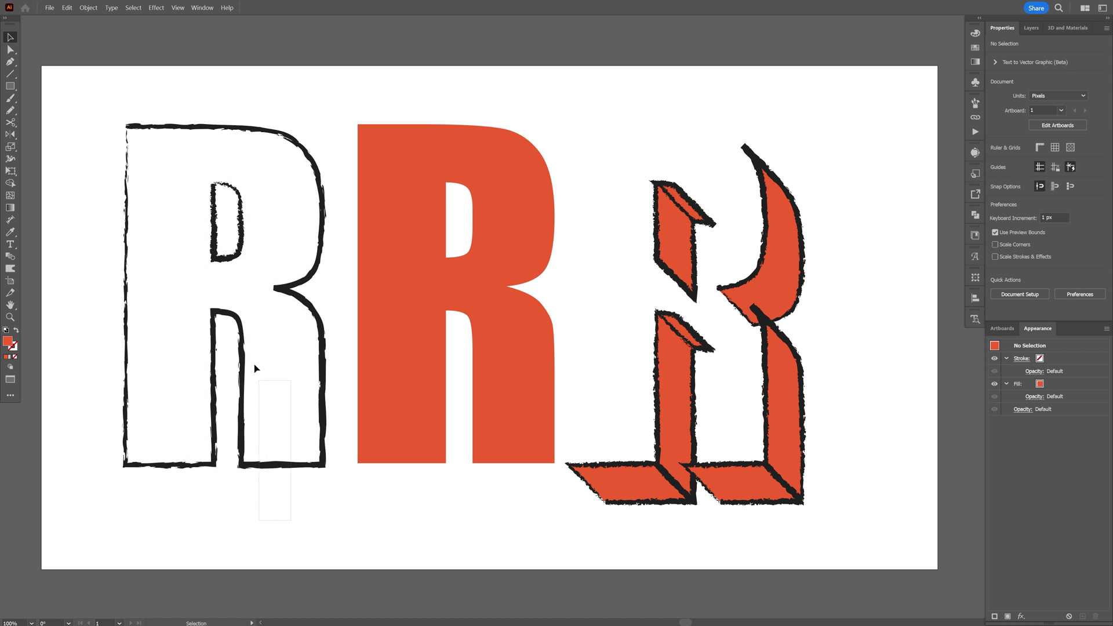
Copy the black brushed outline R from Illustrator and paste it into the Photoshop document as a Smart Object
left_click(225, 284)
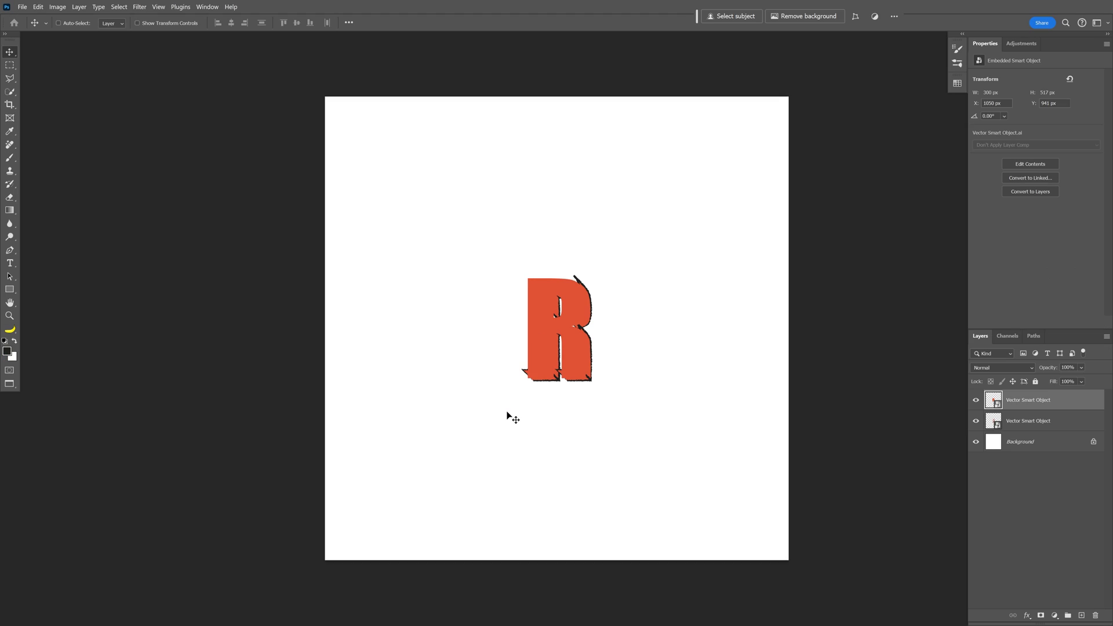
key("ctrl+v")
key("Return")
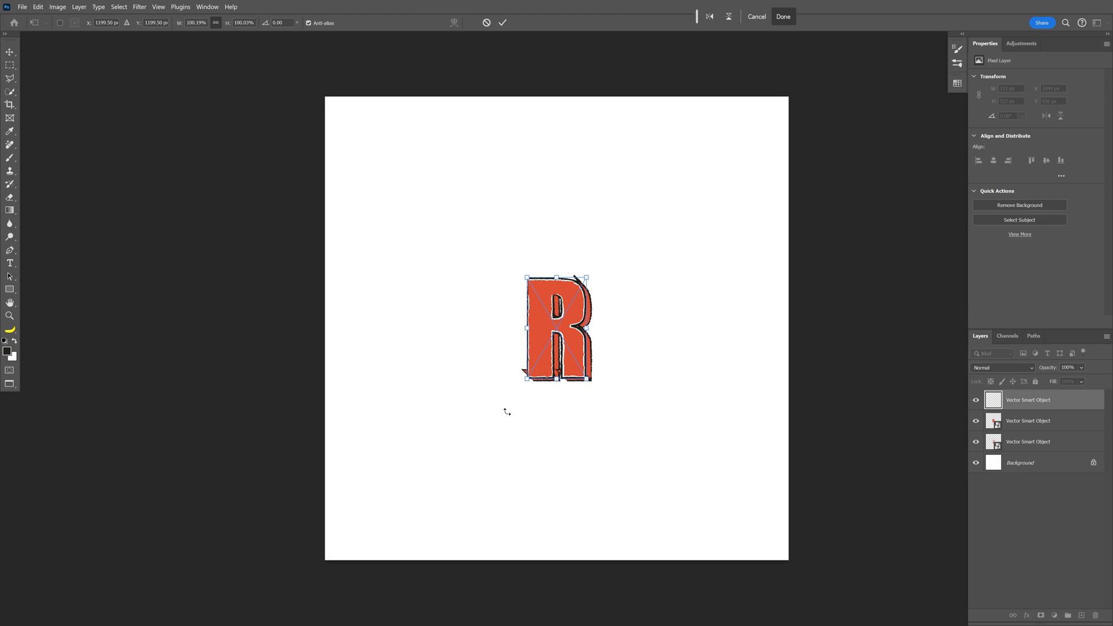
key("Return")
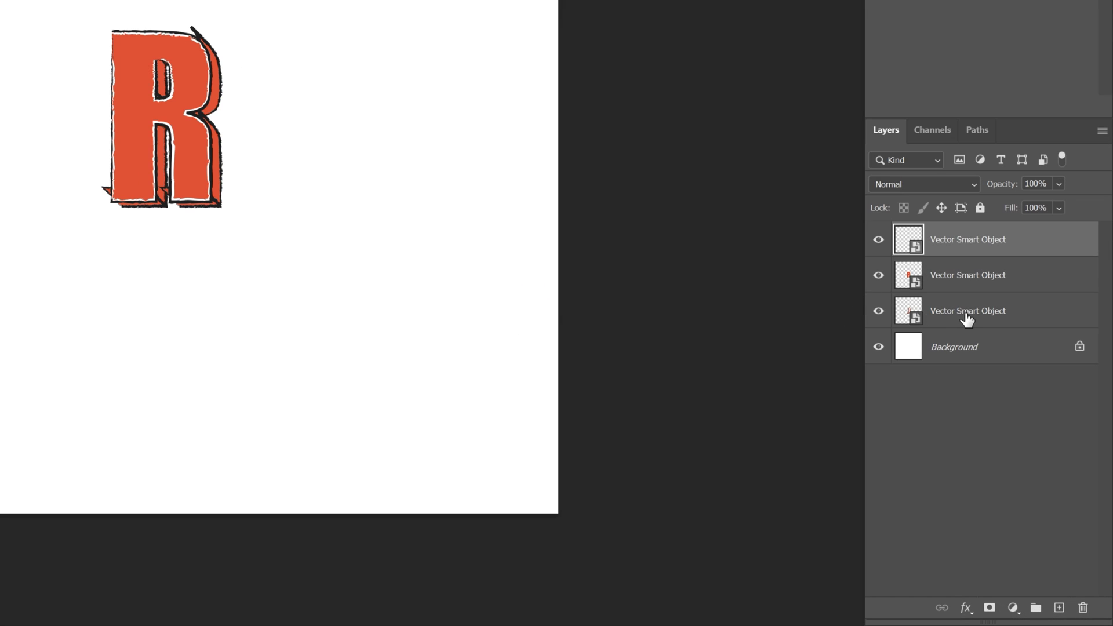
Select the three Vector Smart Object layers and enlarge them together until the letter R nearly fills the canvas height
left_click(1020, 316, "shift")
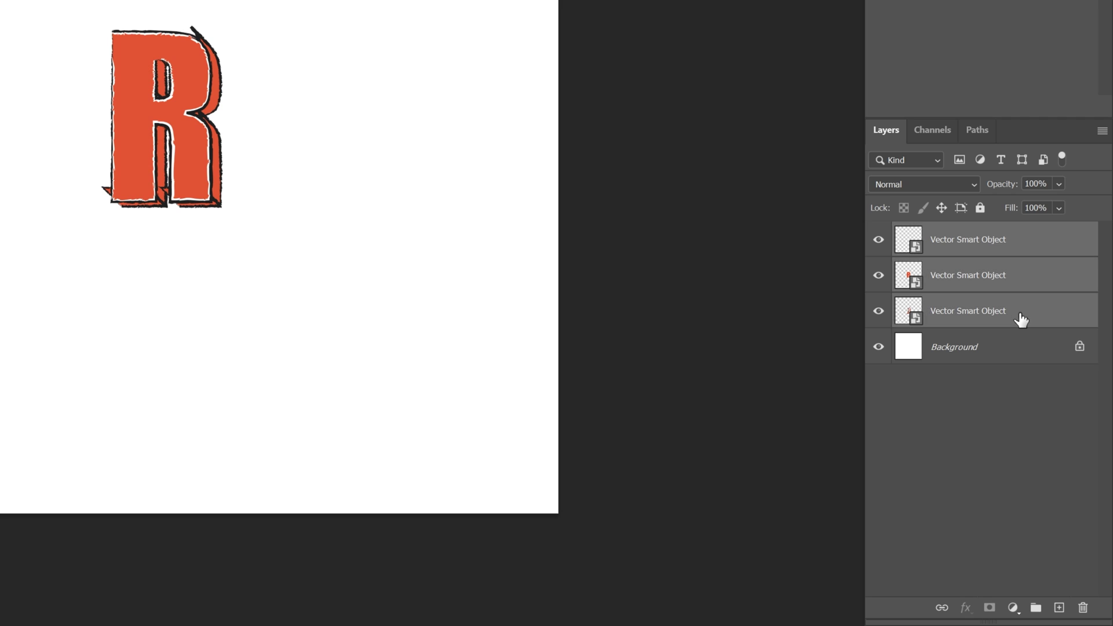
key("ctrl+t")
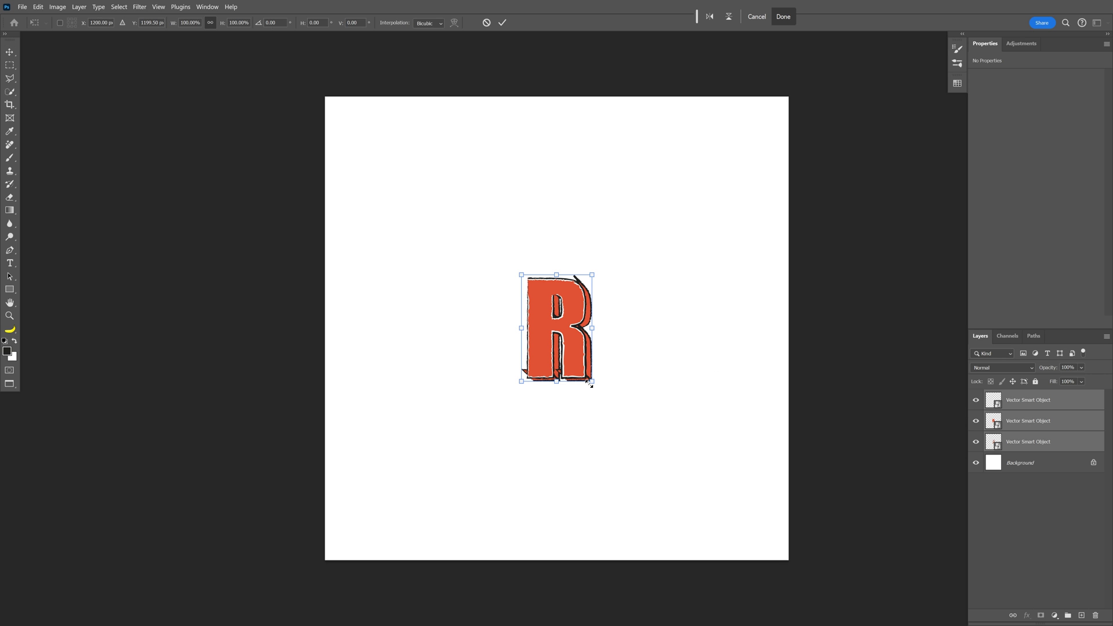
left_click_drag(589, 382, 730, 504)
double_click(632, 421)
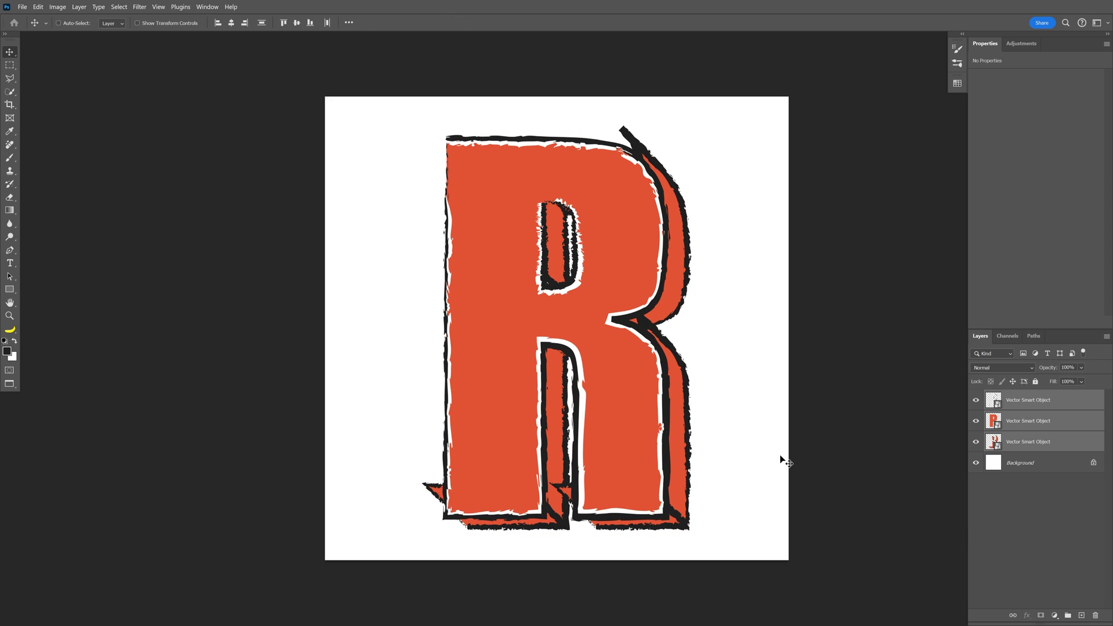
Reposition the front face and the outline R separately so both line up with the front edges of the extrusion
left_click(969, 523)
left_click(1021, 422)
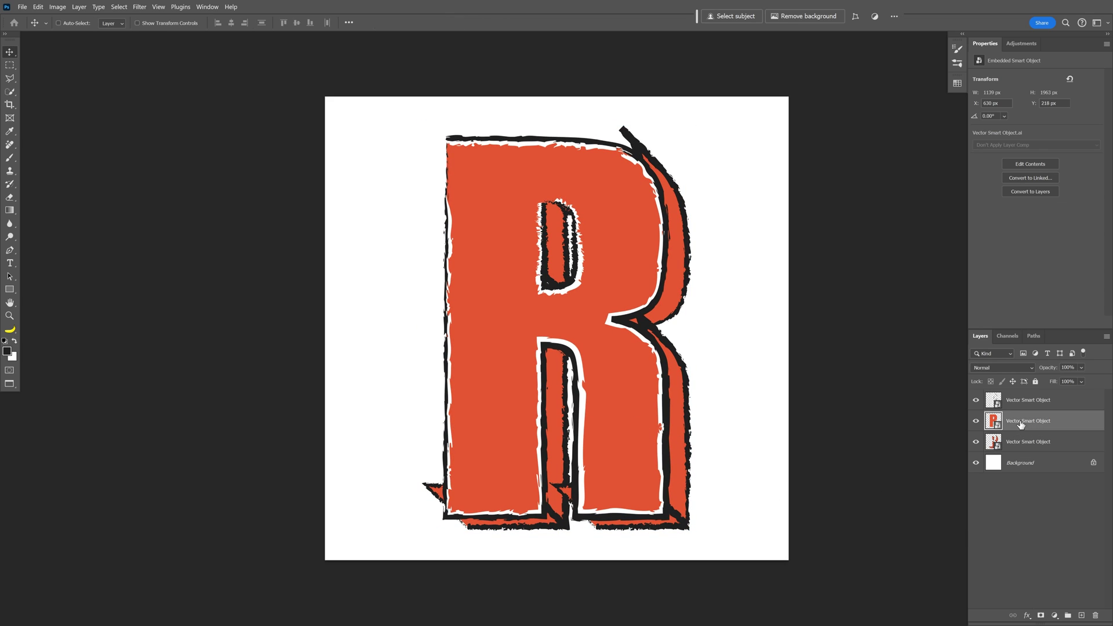
left_click(1012, 405)
left_click_drag(588, 440, 506, 388)
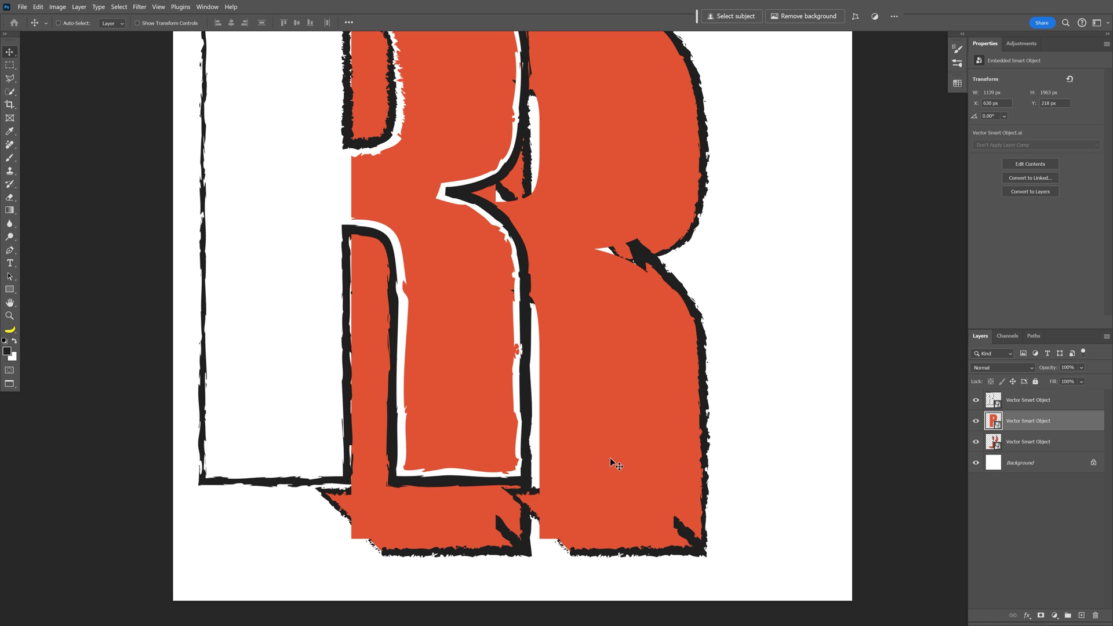
left_click_drag(615, 464, 640, 402)
left_click(1041, 406)
scroll(634, 406, "down", 2)
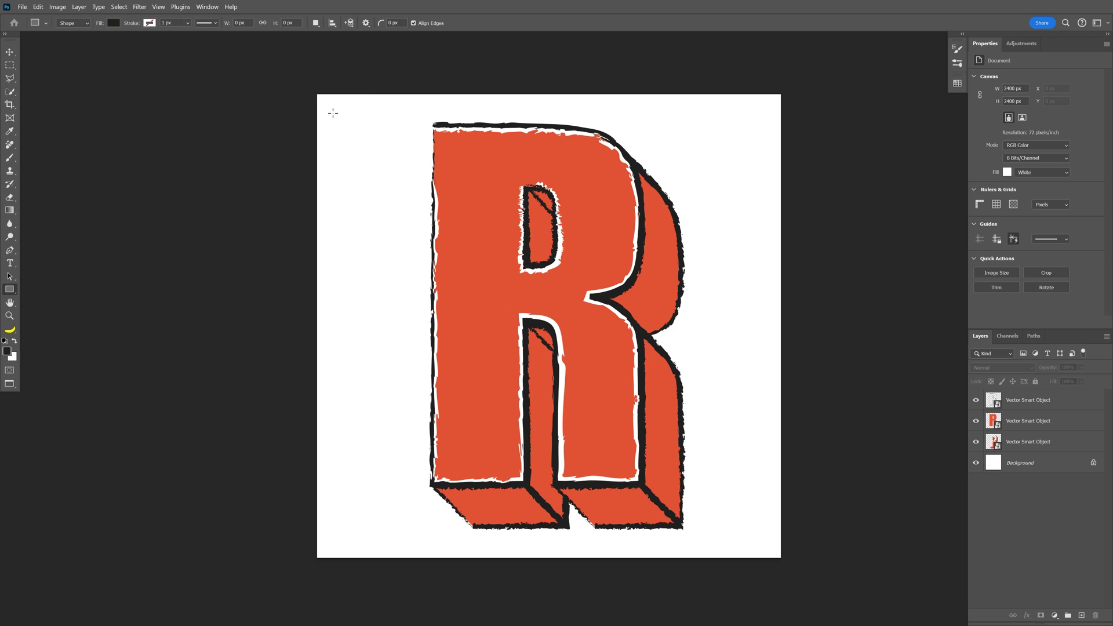
Draw a dark rectangle about 2179 × 137 px across the top of the canvas and stack three copies directly beneath it
left_click_drag(333, 113, 754, 139)
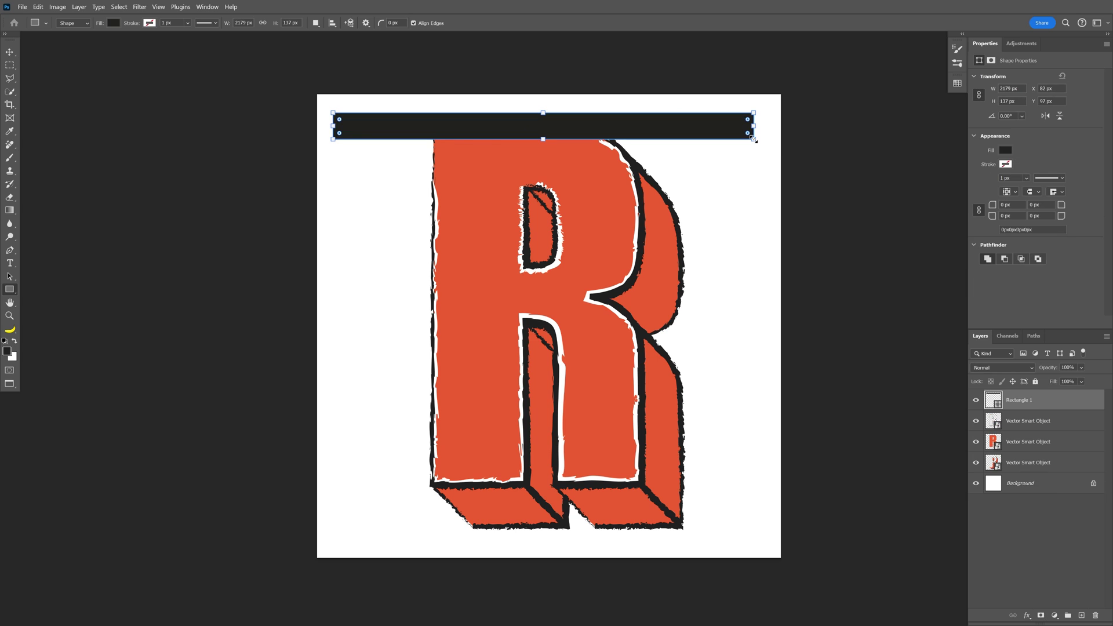
left_click(8, 52)
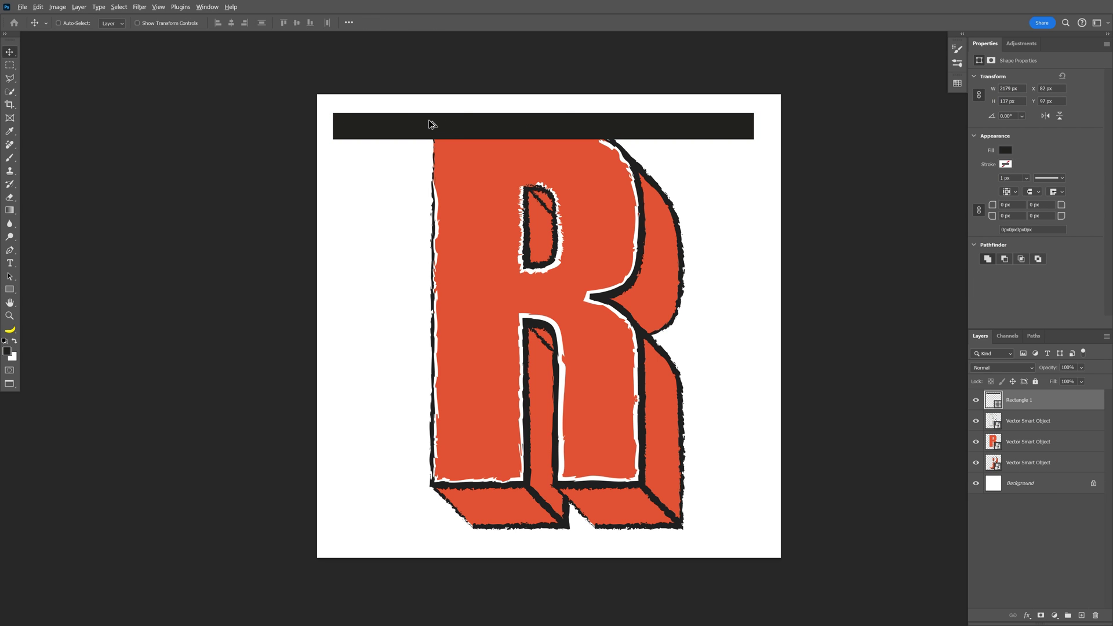
left_click_drag(429, 121, 422, 200)
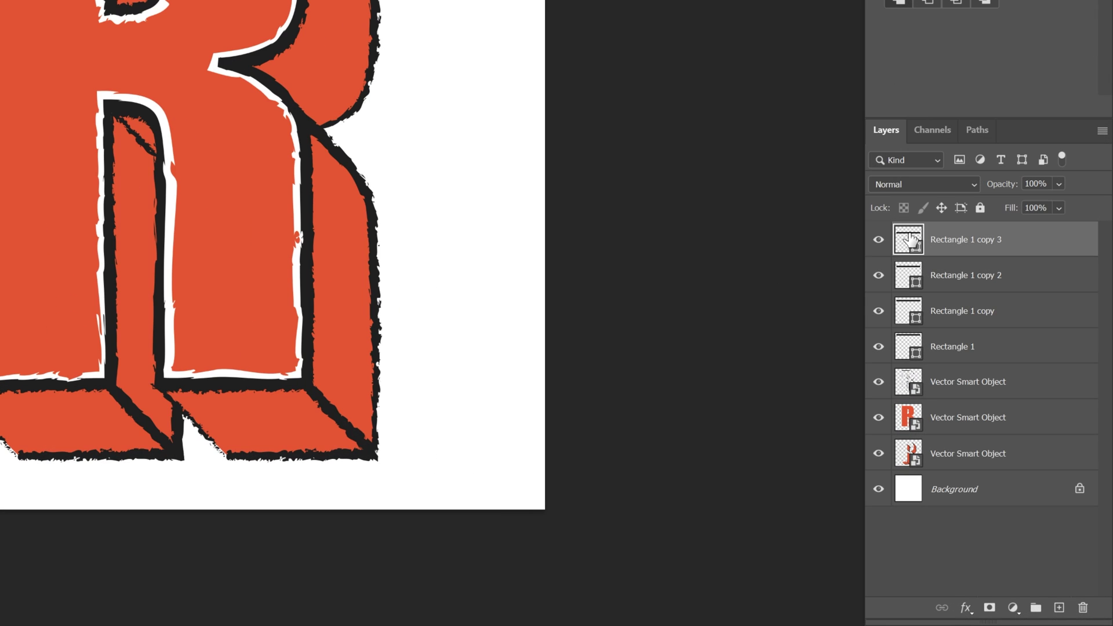
Recolor the lowest stripe, Rectangle 1 copy 3, light orange and the stripe above it, Rectangle 1 copy 2, pink
double_click(991, 395)
left_click(667, 41)
mouse_move(667, 41)
left_mouse_down()
mouse_move(666, 25)
mouse_move(644, 25)
left_mouse_up()
left_click(882, 23)
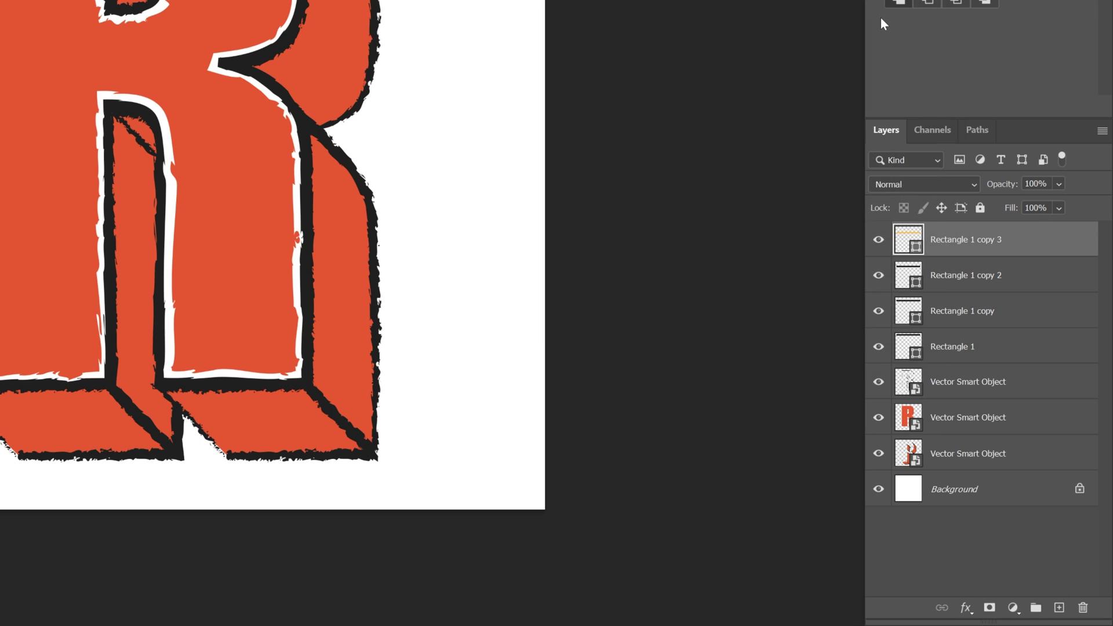
left_click(915, 282)
double_click(915, 282)
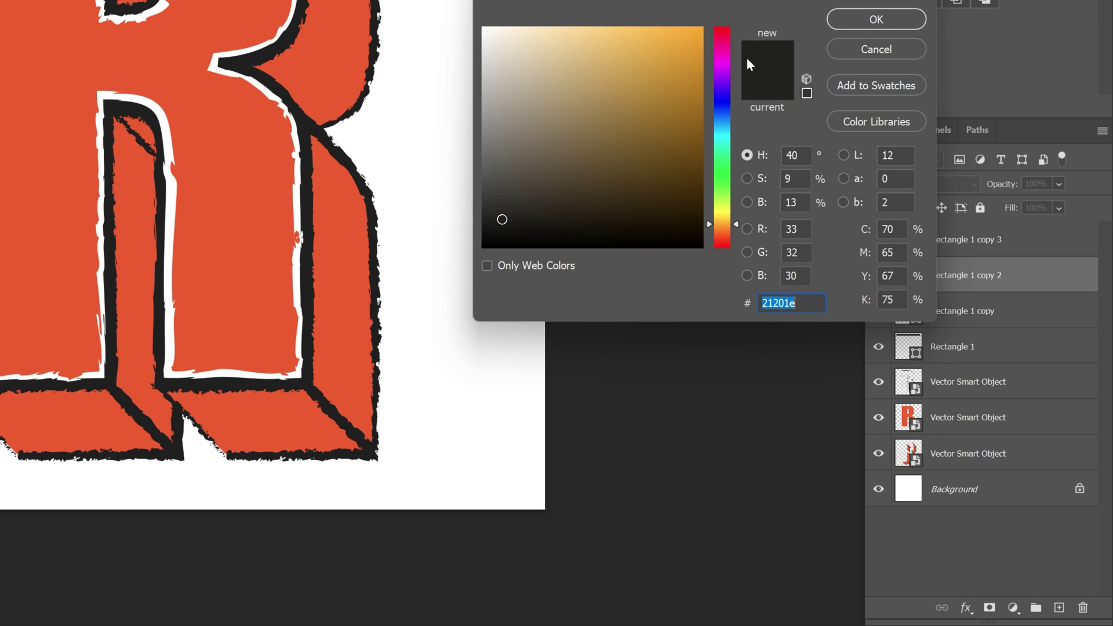
left_click(725, 66)
left_click(608, 32)
left_click(894, 21)
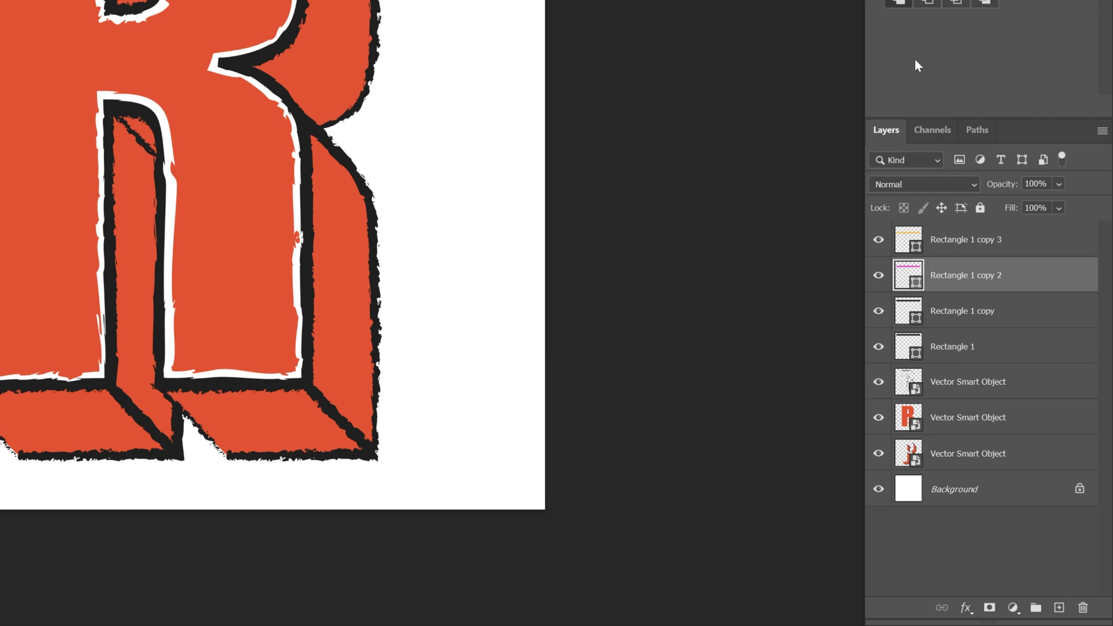
Recolor the second stripe, Rectangle 1 copy, purple and the topmost stripe, Rectangle 1, light turquoise
double_click(913, 319)
left_click(724, 82)
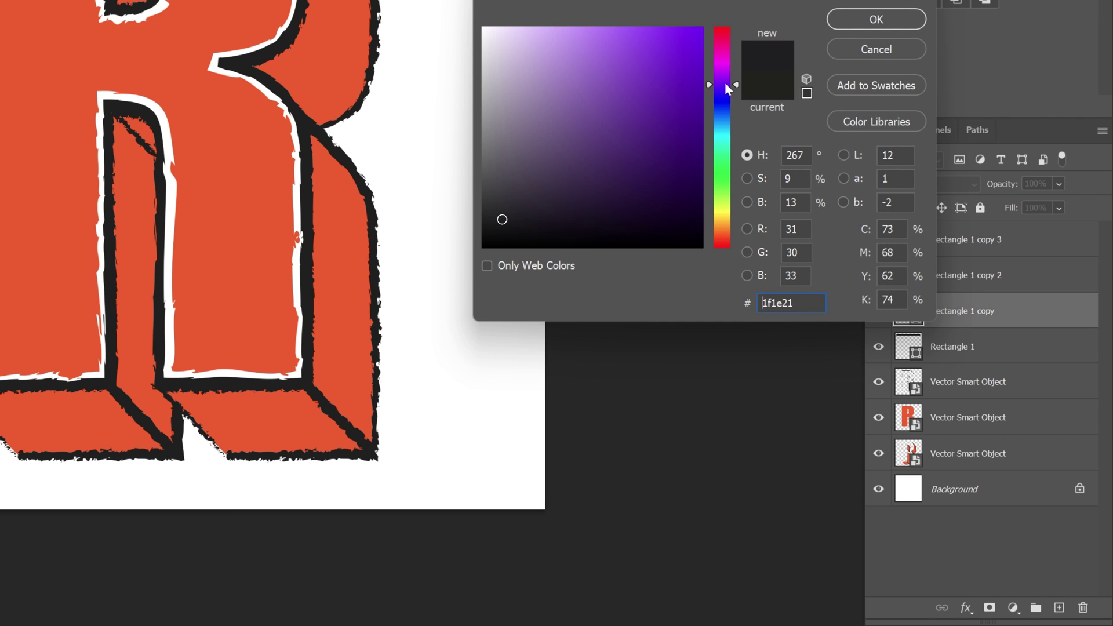
key("Return")
double_click(913, 352)
left_click(722, 142)
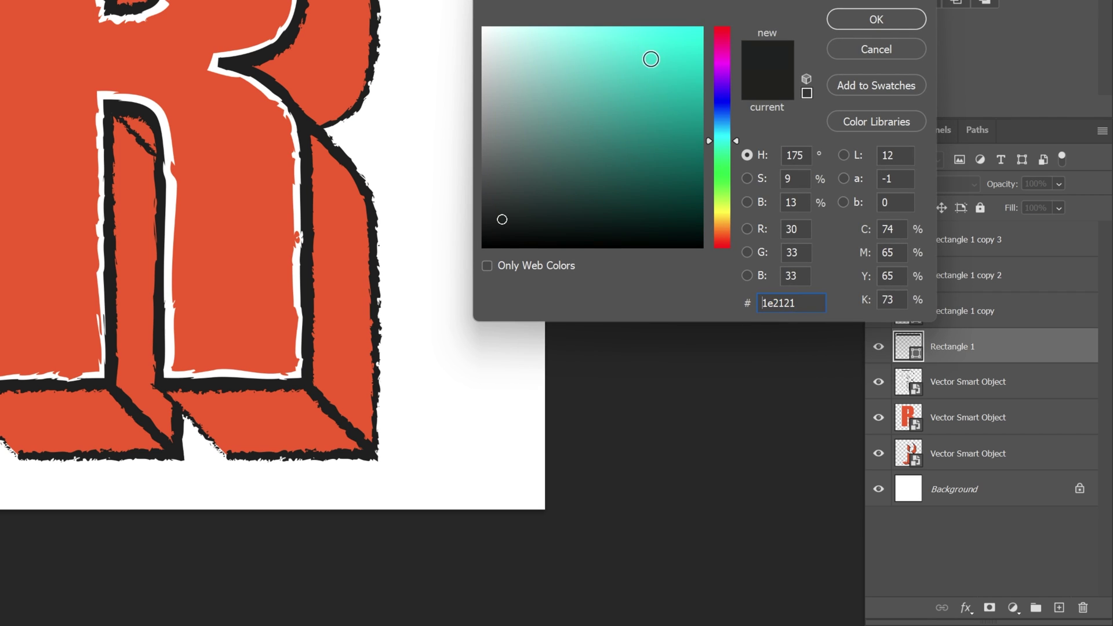
left_click(598, 37)
left_click(874, 21)
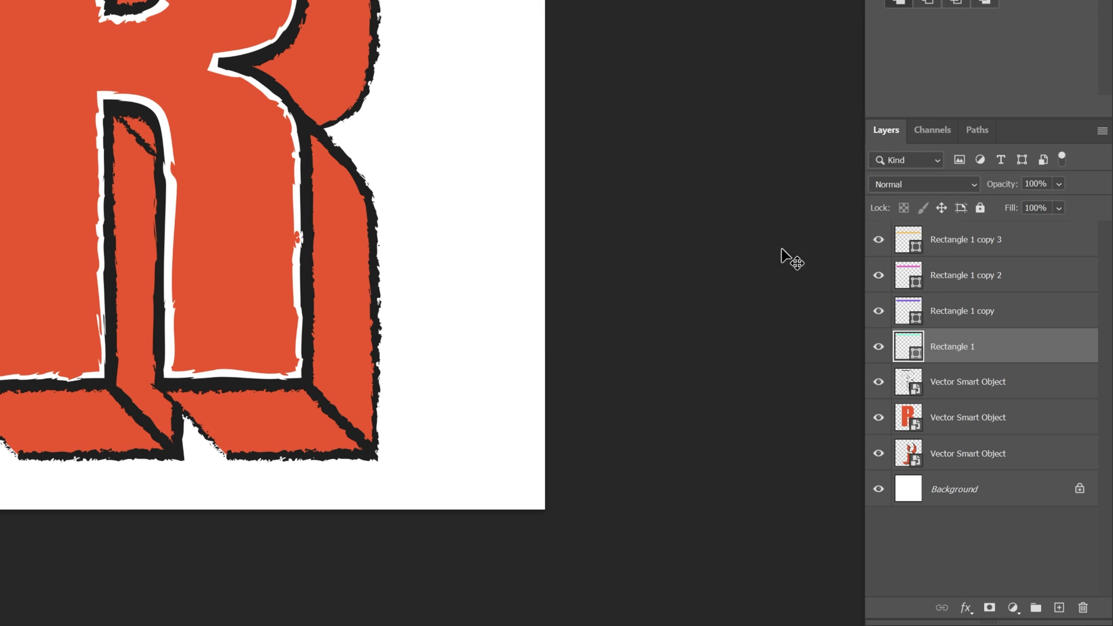
Combine the four colored stripe layers into a single Smart Object
left_click(1025, 241, "shift")
right_click(1023, 235)
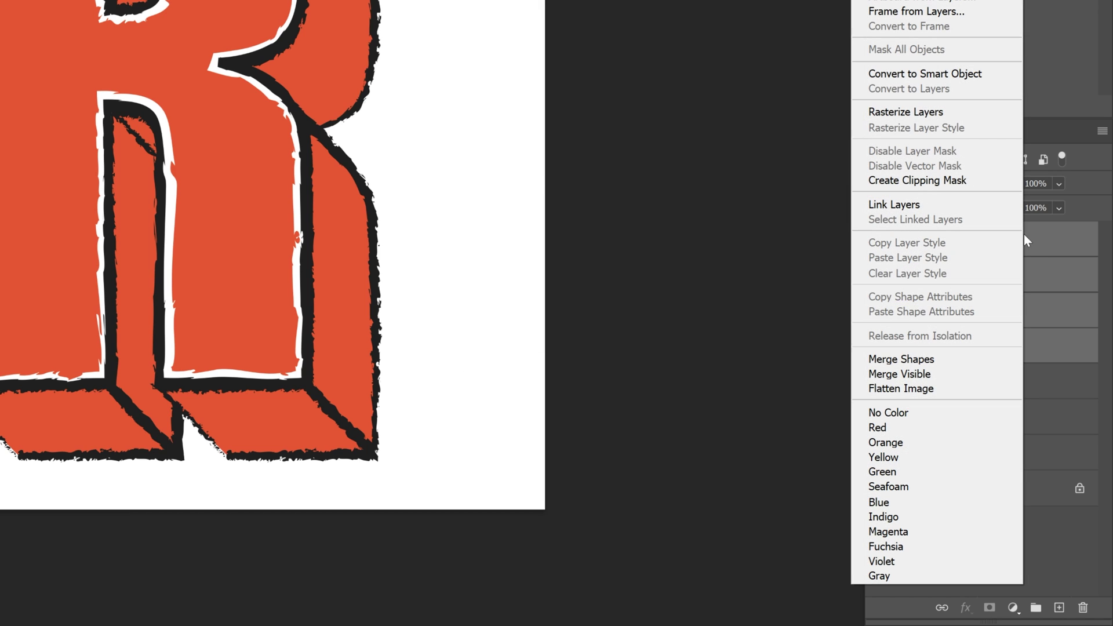
left_click(978, 74)
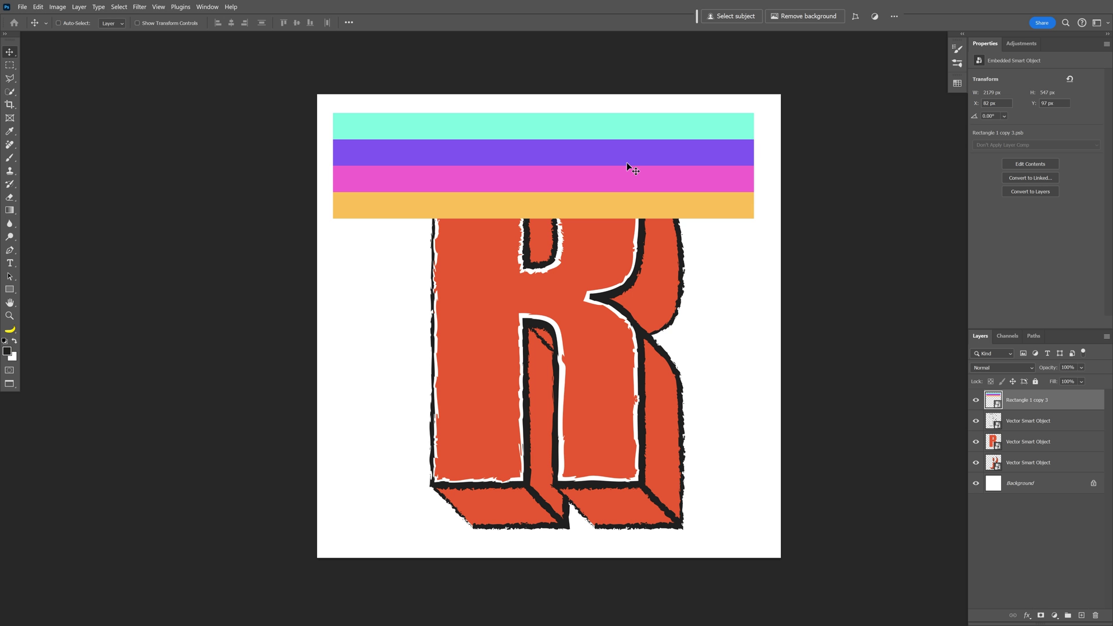
Duplicate the four-stripe Smart Object three times down the canvas, nudging the copies so the stripes continue without gaps
left_click_drag(283, 0, 293, 0)
left_click_drag(631, 240, 643, 443)
key("Up")
key("Up")
key("Up")
key("Up")
key("Up")
key("Up")
key("Up")
key("Up")
key("Up")
key("Up")
key("Up")
key("Up")
key("Up")
key("Up")
key("Up")
key("Up")
key("Up")
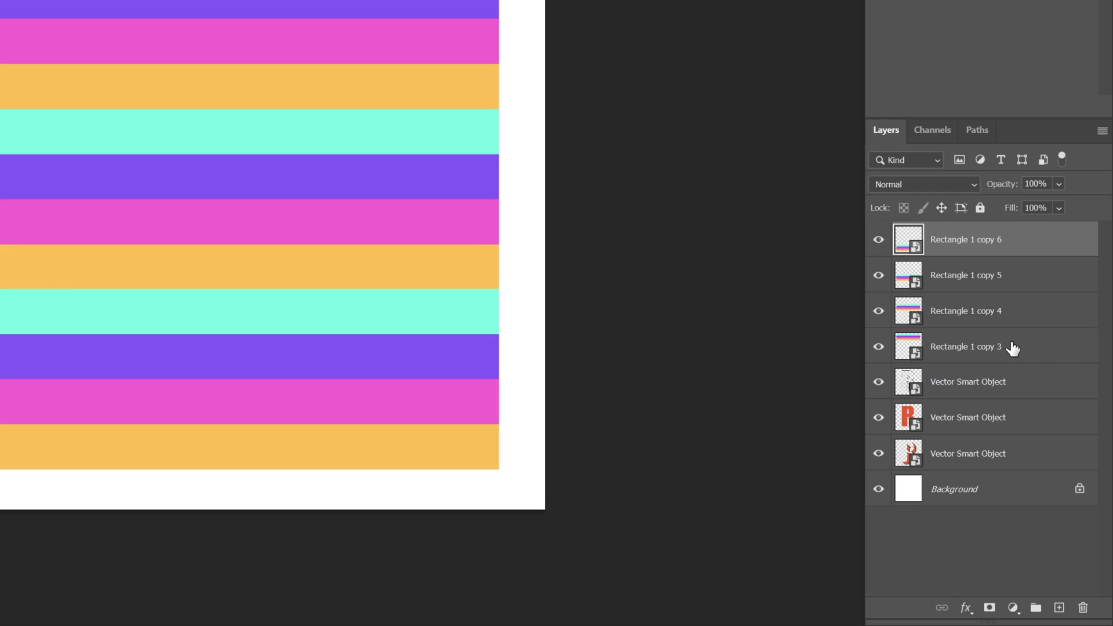
Combine the four striped Smart Objects, Rectangle 1 copy 3 to copy 6, into one Smart Object
left_click(1012, 349, "shift")
right_click(1041, 350)
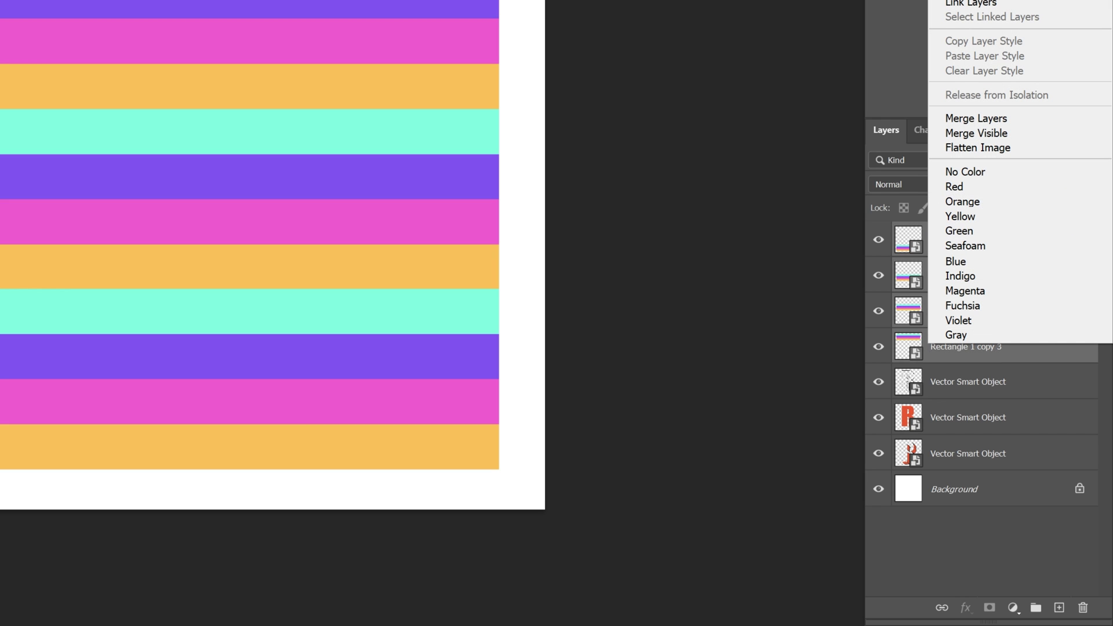
key("ctrl+e")
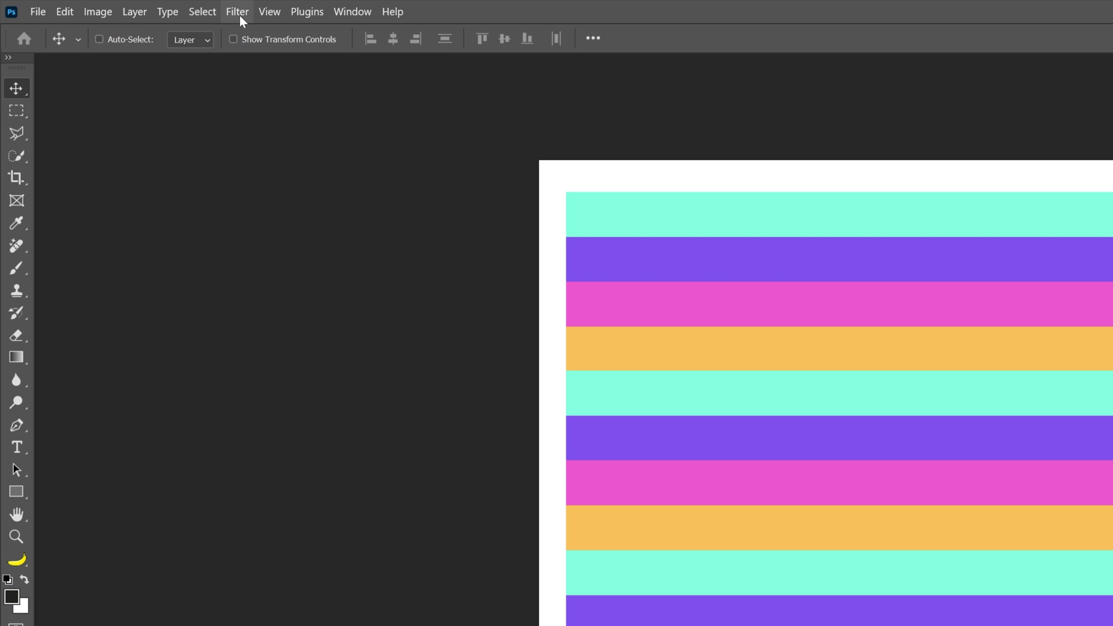
Apply the Liquify filter to the striped Smart Object, pushing the stripes into a swirling psychedelic pattern
left_click(237, 11)
left_click(277, 176)
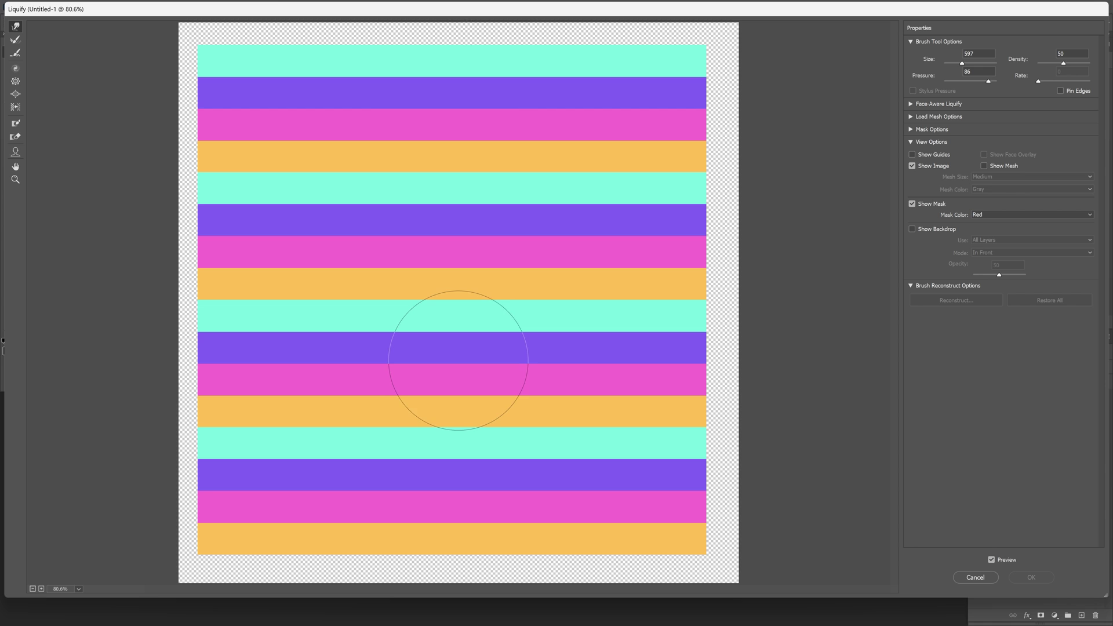
mouse_move(456, 359)
left_mouse_down()
mouse_move(467, 355)
mouse_move(534, 479)
mouse_move(579, 260)
mouse_move(154, 248)
mouse_move(436, 224)
mouse_move(832, 485)
left_mouse_up()
left_click(1031, 577)
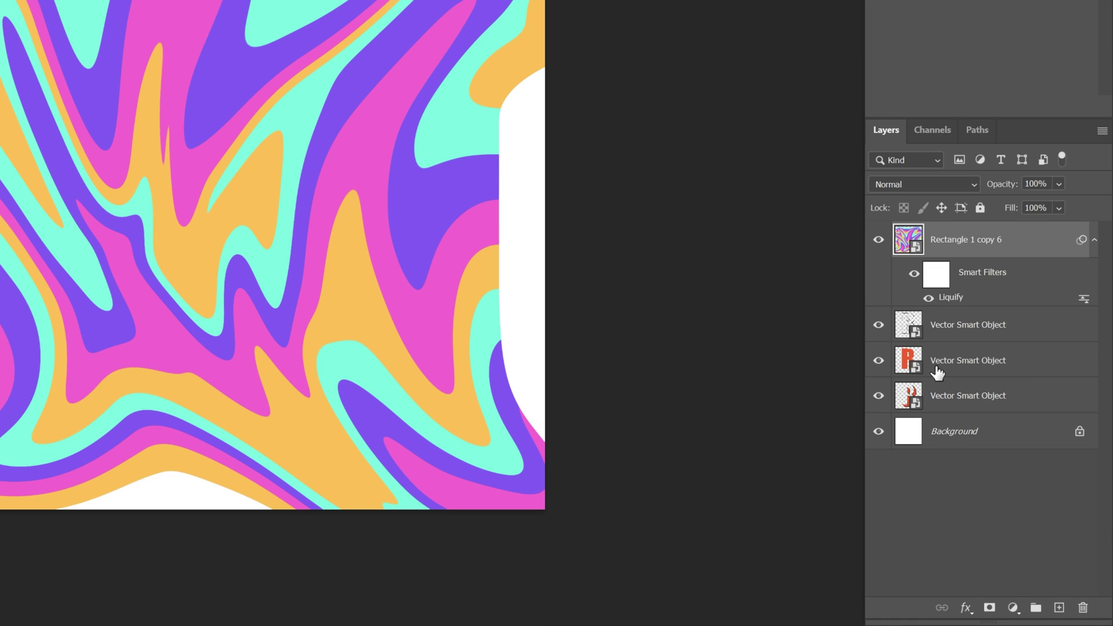
Load the front face R as a selection and use it to mask the swirled pattern layer
left_click_drag(918, 363, 908, 368)
left_click(908, 367, "ctrl")
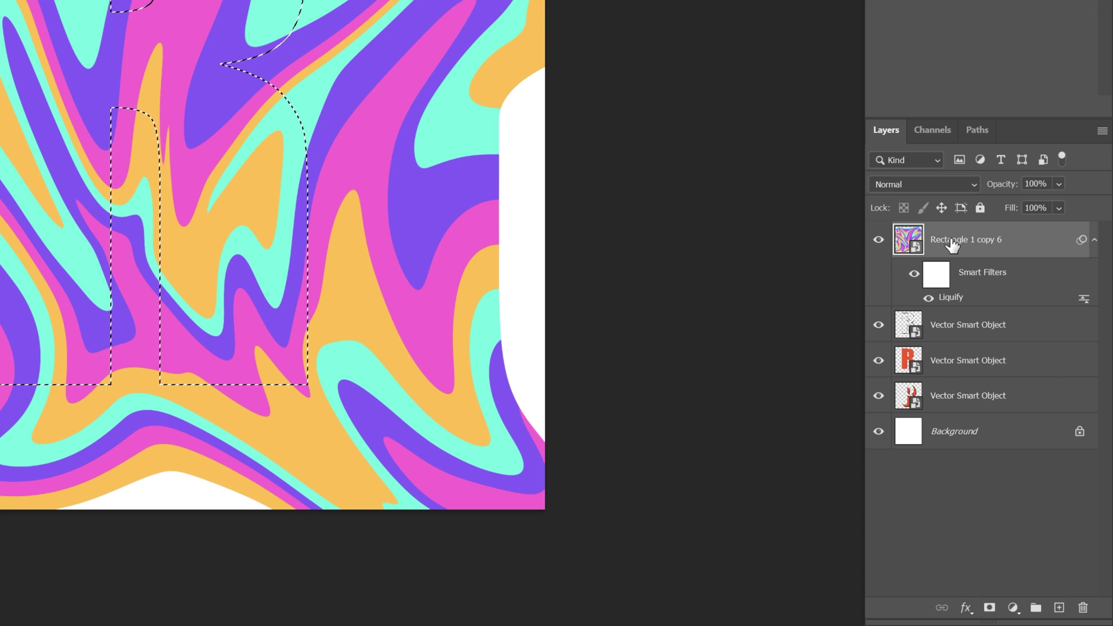
left_click(989, 607)
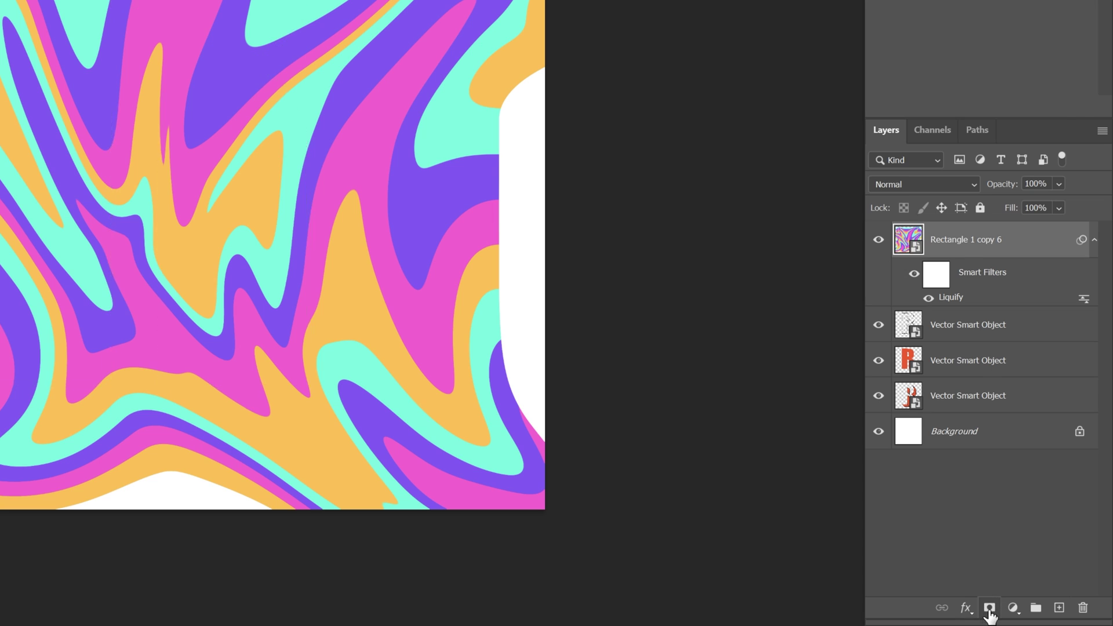
left_click_drag(550, 182, 539, 183)
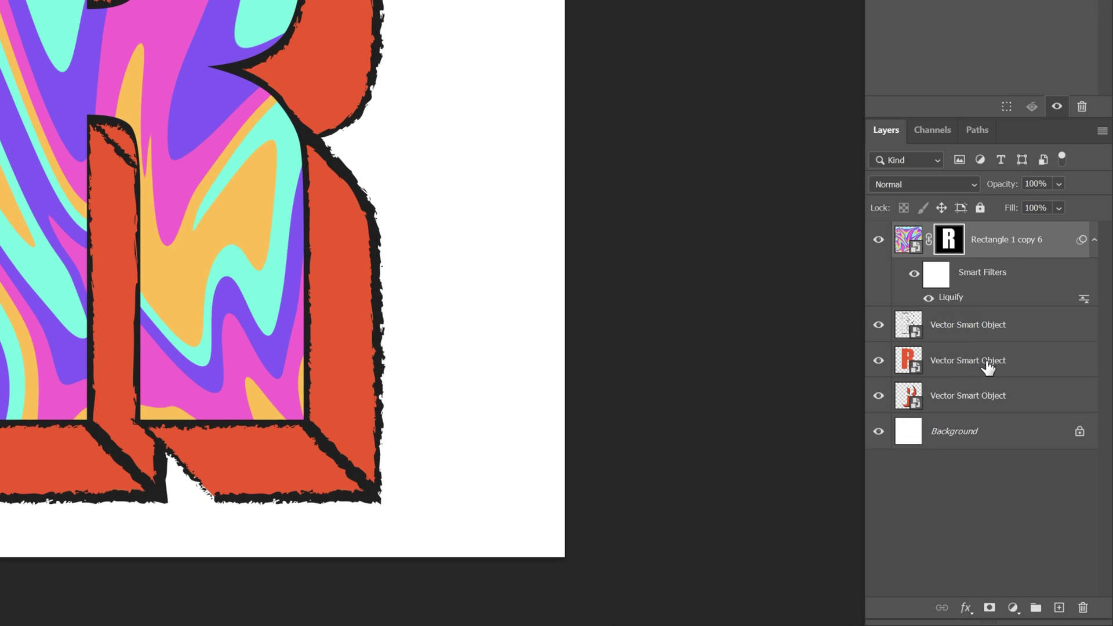
Delete the plain orange-red front face layer and move the masked pattern layer below the outline layer
left_click(987, 367)
key("Delete")
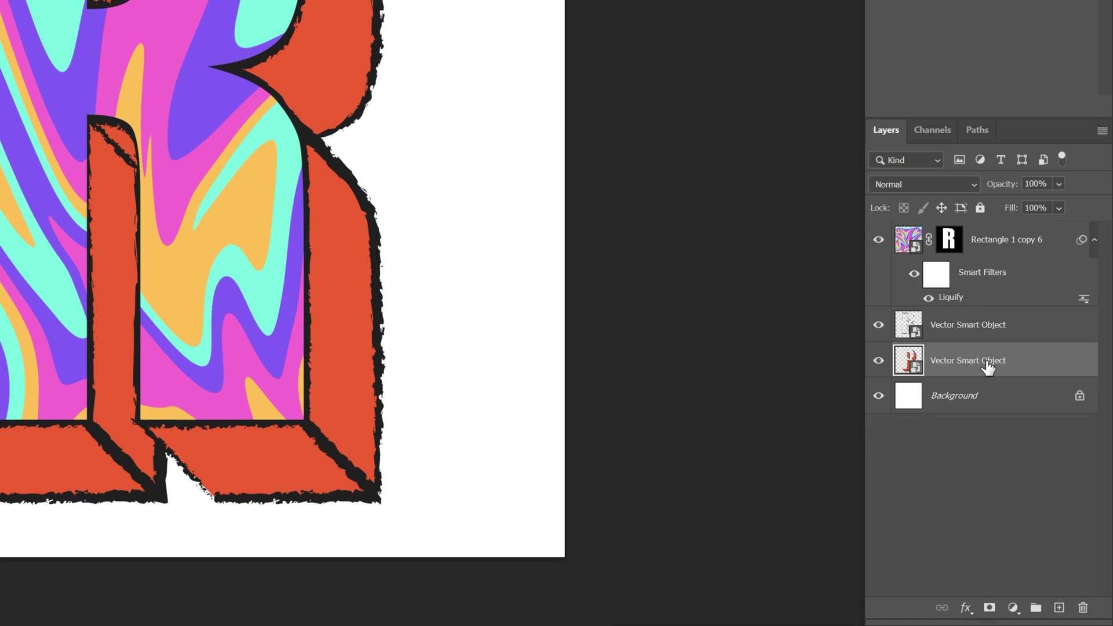
left_click(1042, 245)
left_click_drag(1014, 251, 1005, 344)
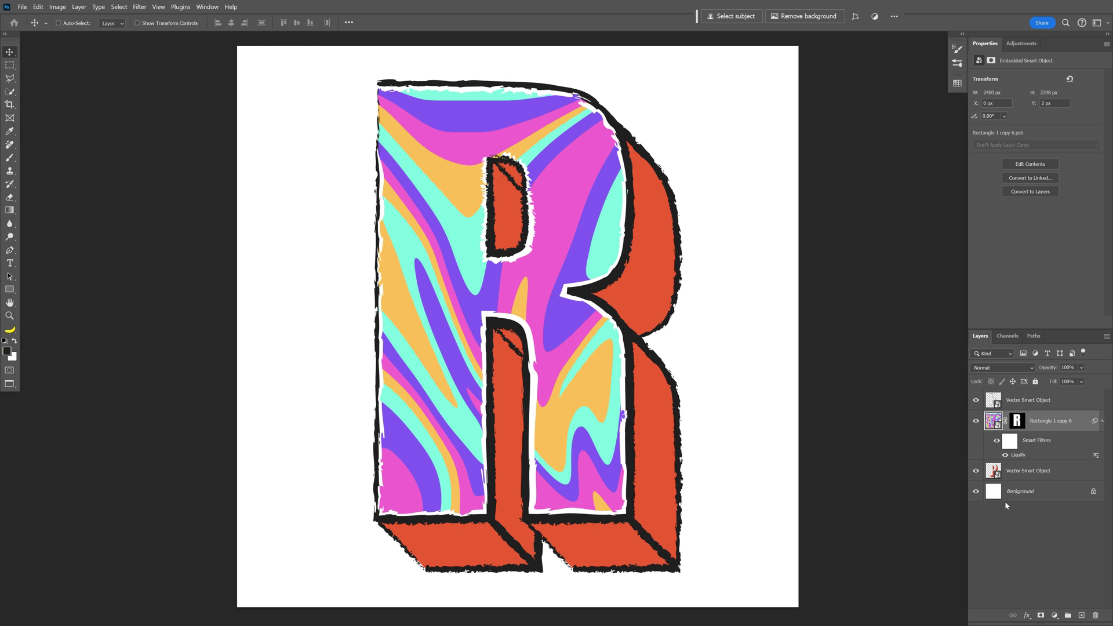